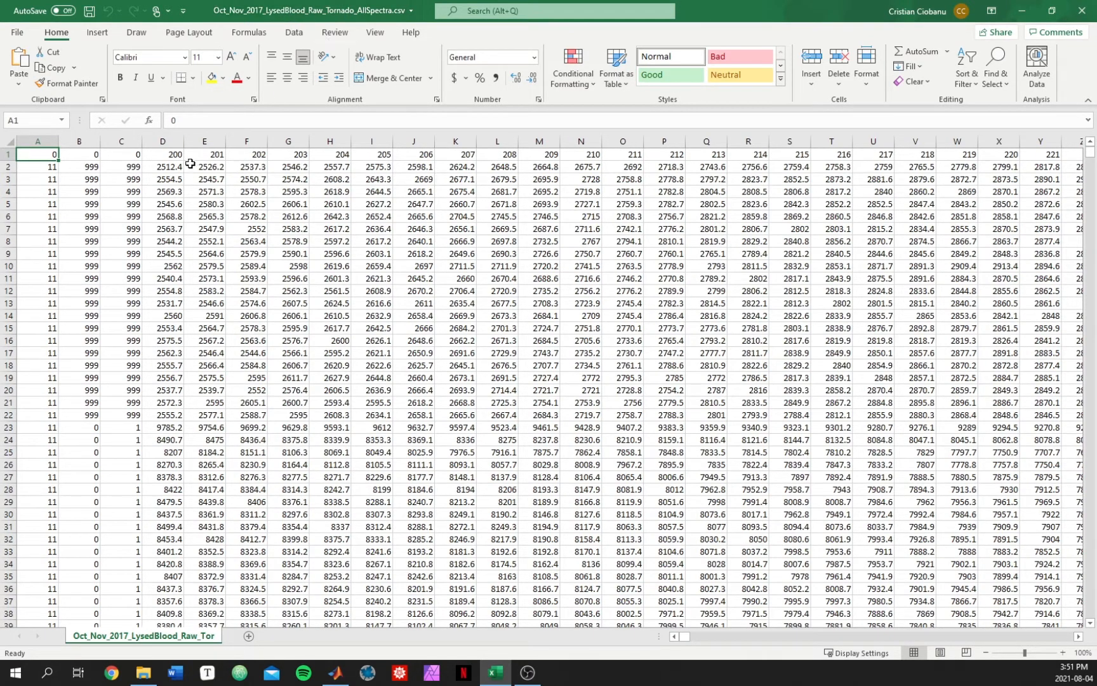
Step: Select the block of spectral intensity values starting at D2 to examine how the data is laid out
click(169, 169)
click(169, 167)
drag(160, 168, 1071, 619)
click(528, 489)
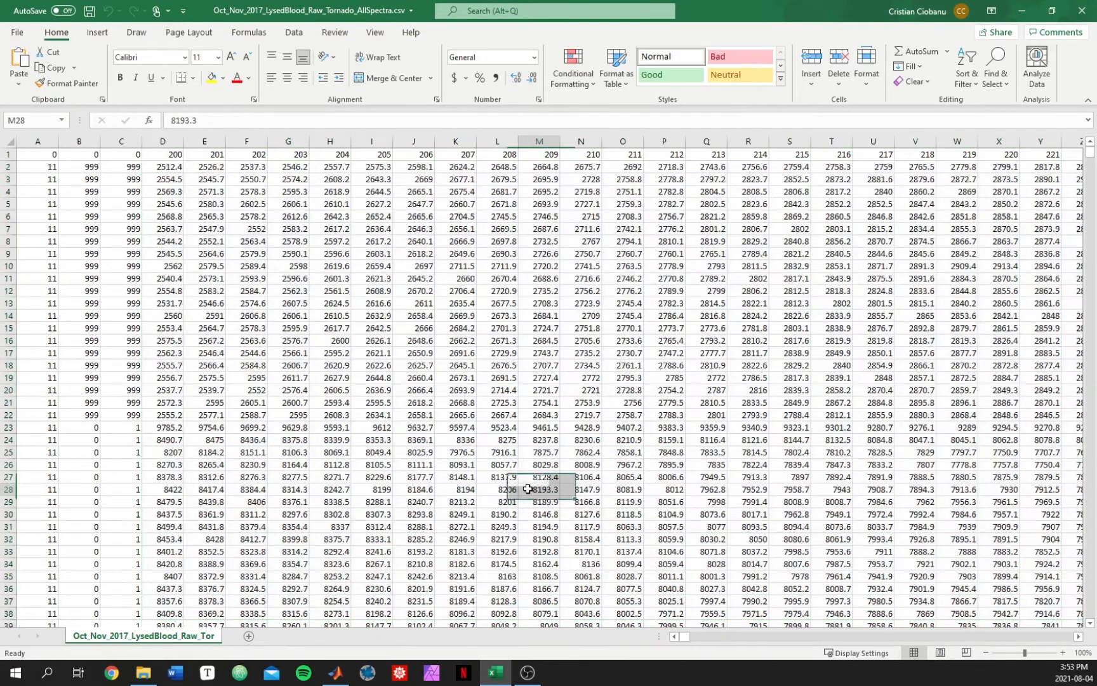
Step: Highlight single rows across the wavelength columns to show that each row holds one spectrum
drag(163, 167, 1041, 167)
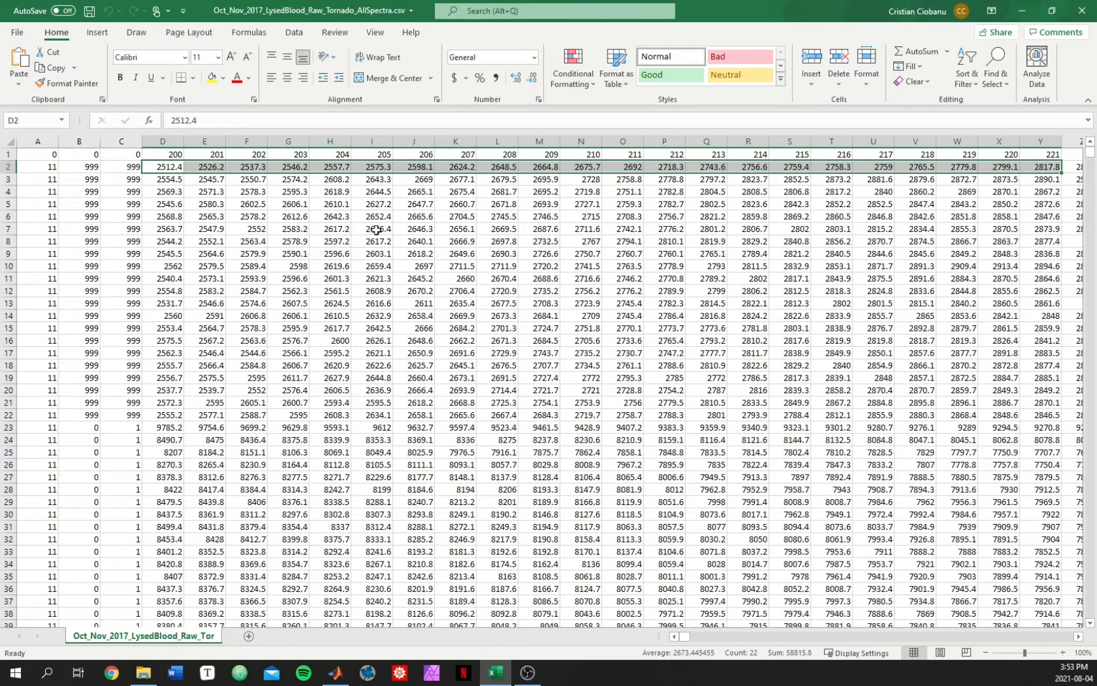
drag(162, 329, 1044, 328)
drag(166, 601, 1054, 598)
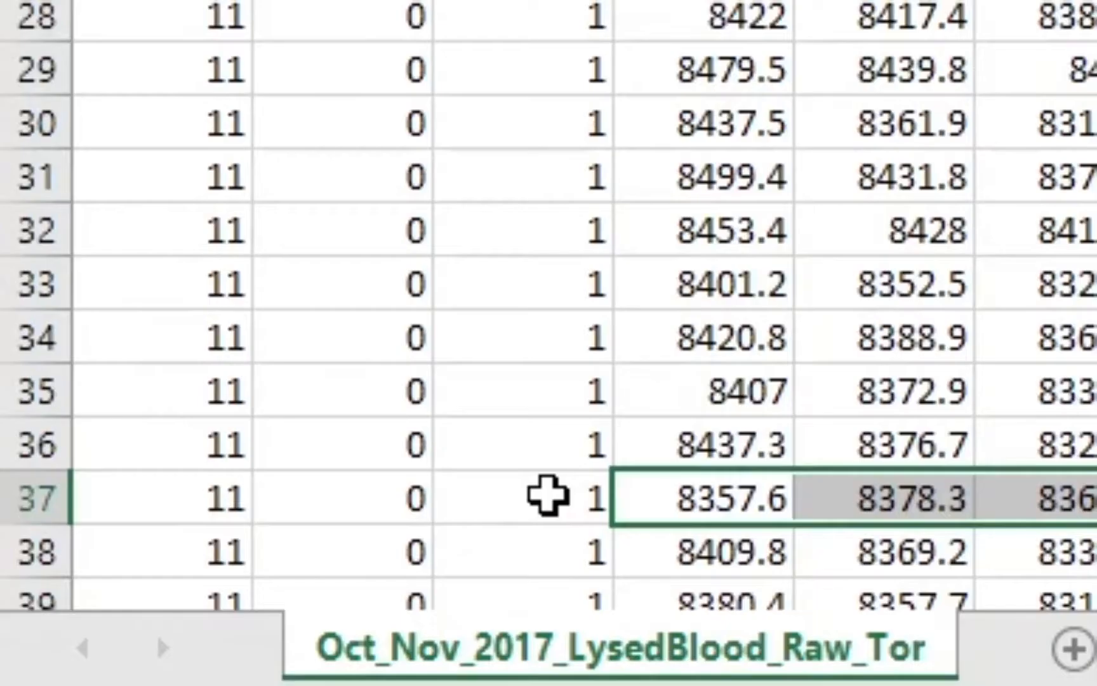
Step: Step through the label cells in columns A to C of row 37
click(131, 600)
key(Left)
key(Left)
key(Right)
key(Right)
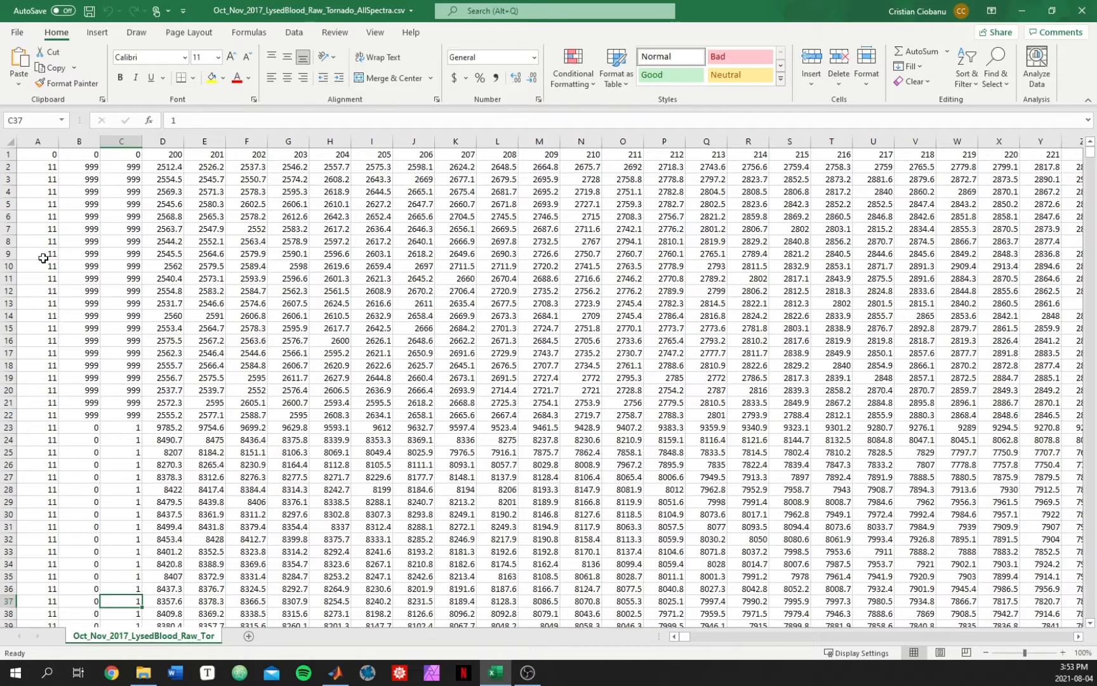
Step: Select column A and then a block of spectral values to inspect the sheet's structure
click(38, 140)
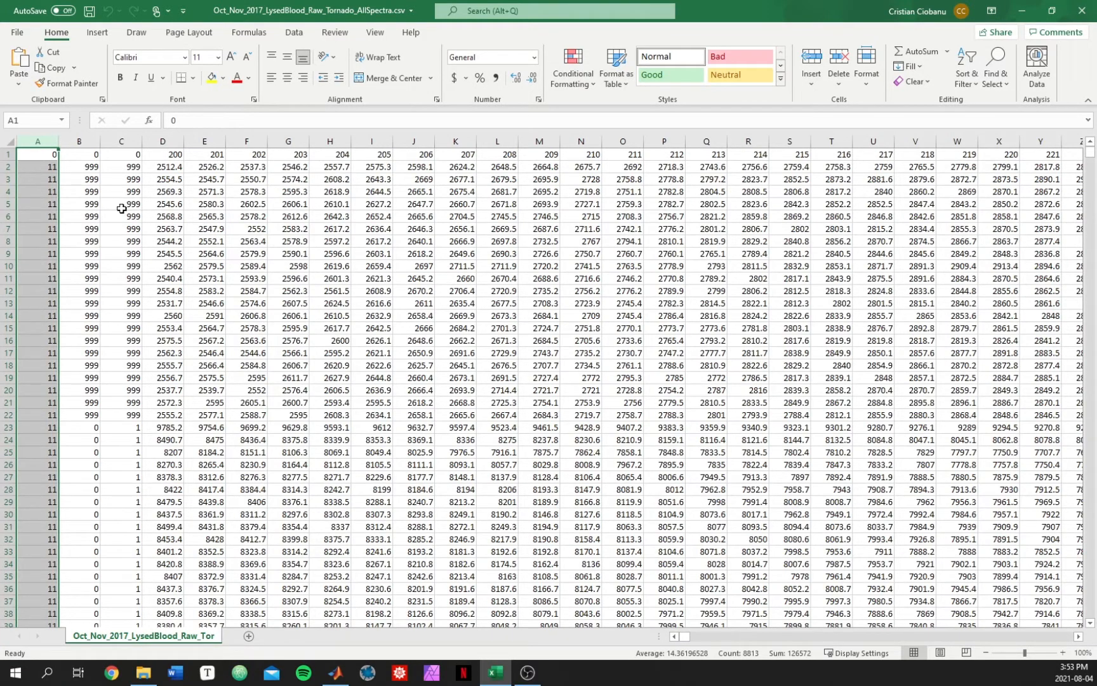
drag(164, 168, 637, 564)
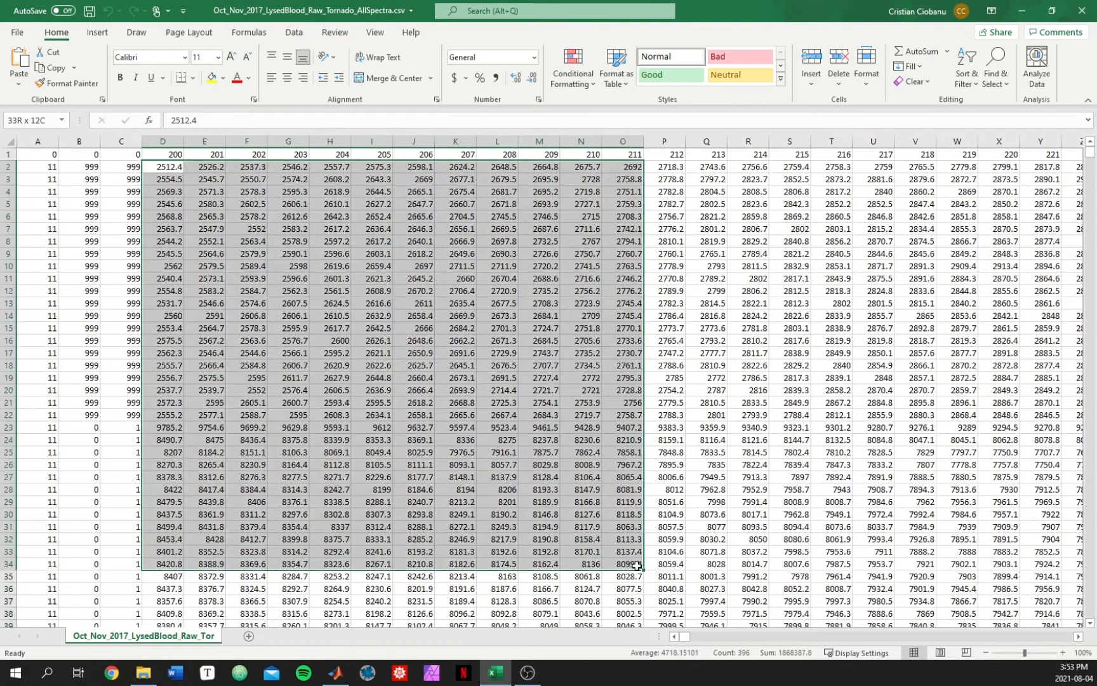
click(247, 415)
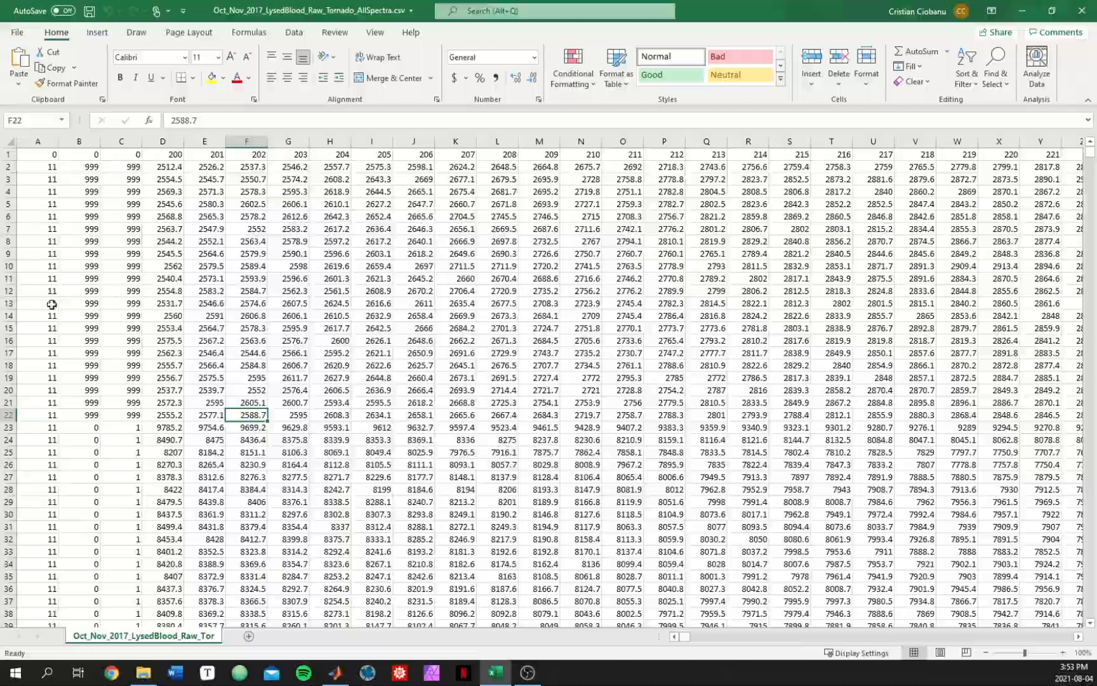
Step: Scroll through the sheet to survey the full extent of the rows
scroll(52, 304, down, 20)
scroll(52, 304, down, 20)
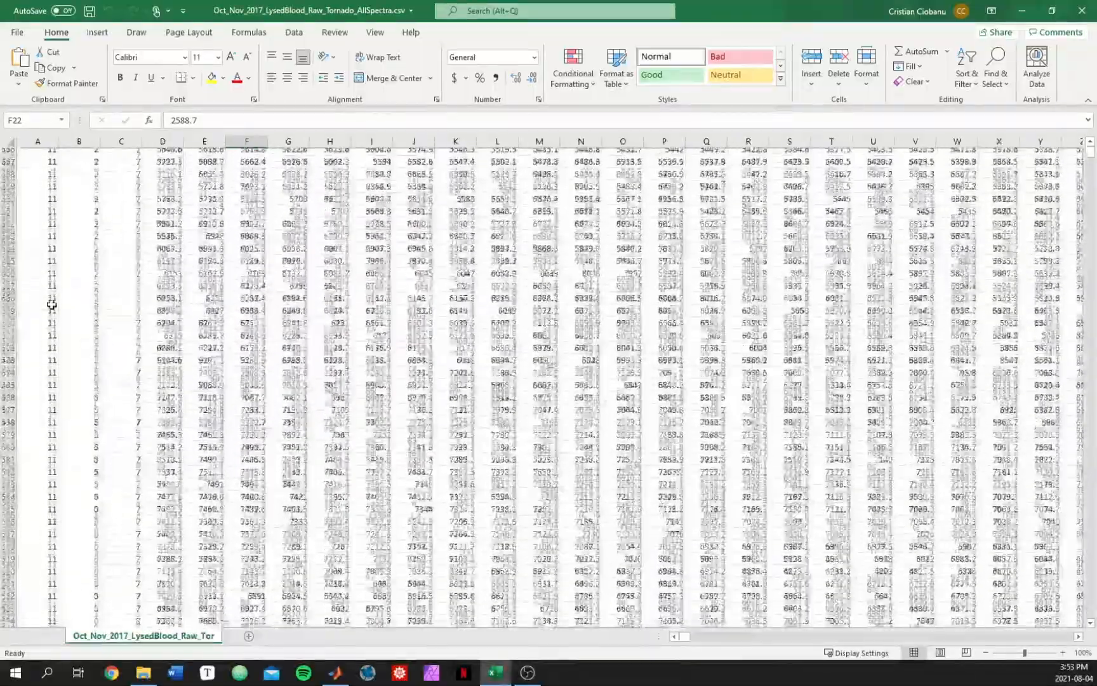
scroll(52, 304, down, 20)
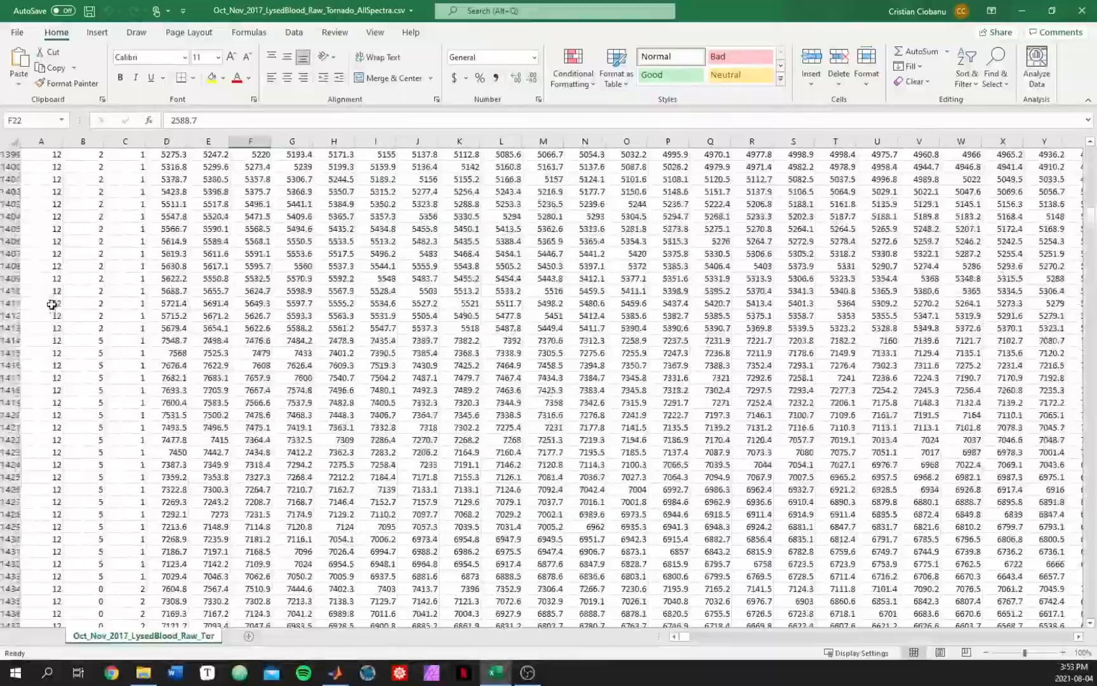
click(48, 253)
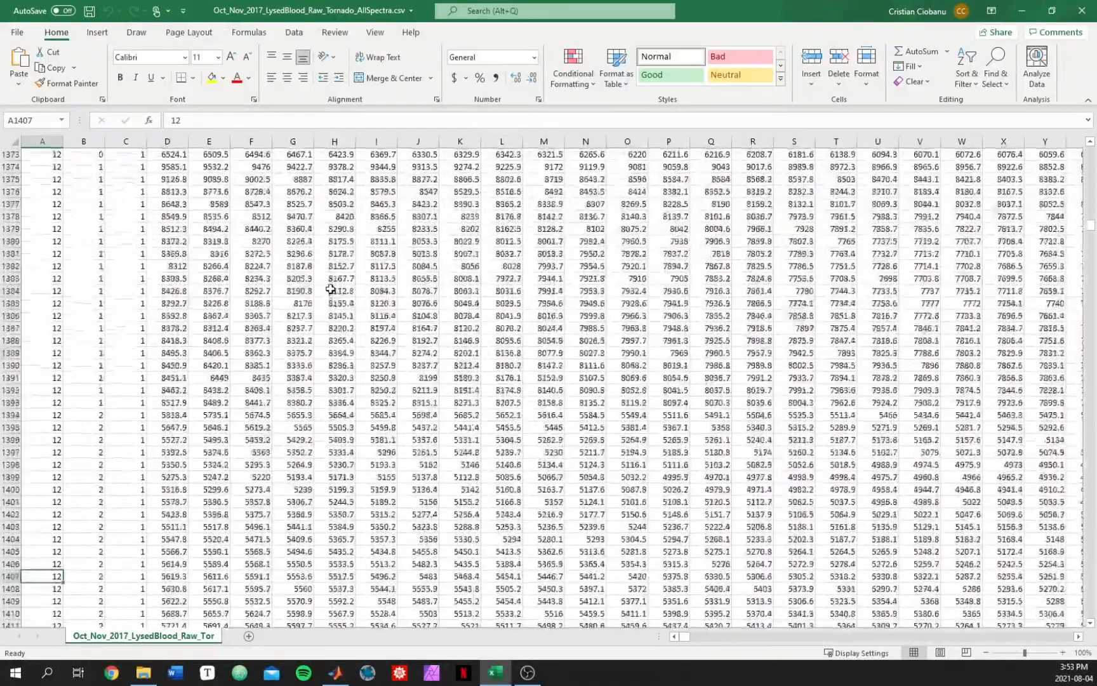
scroll(330, 289, up, 20)
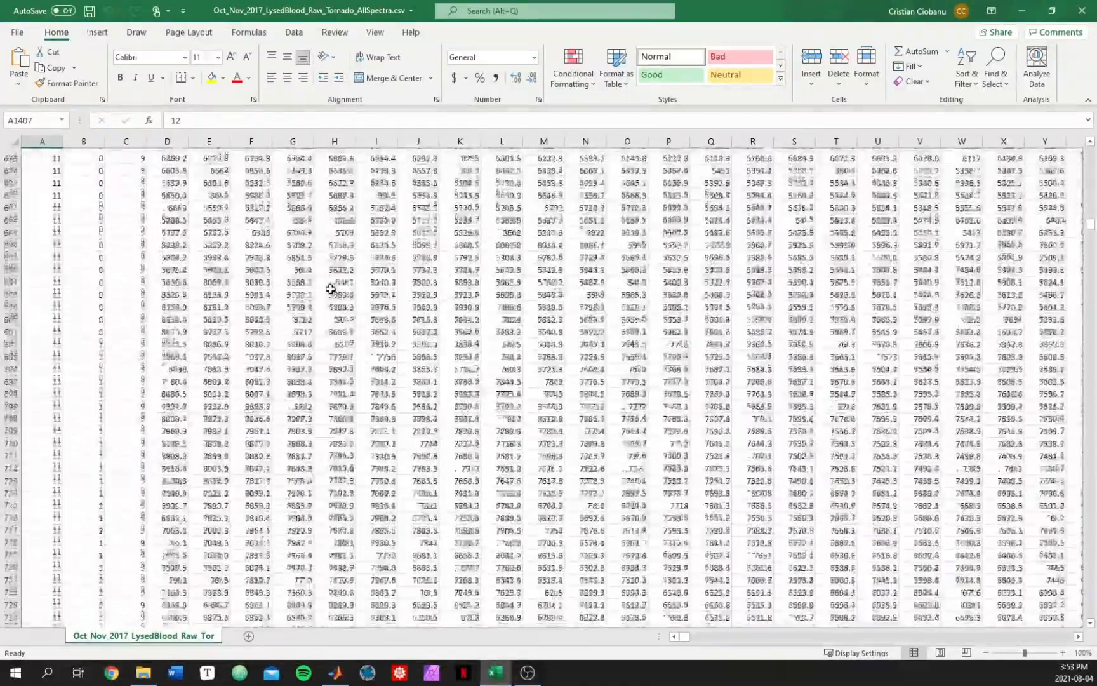
scroll(331, 289, up, 15)
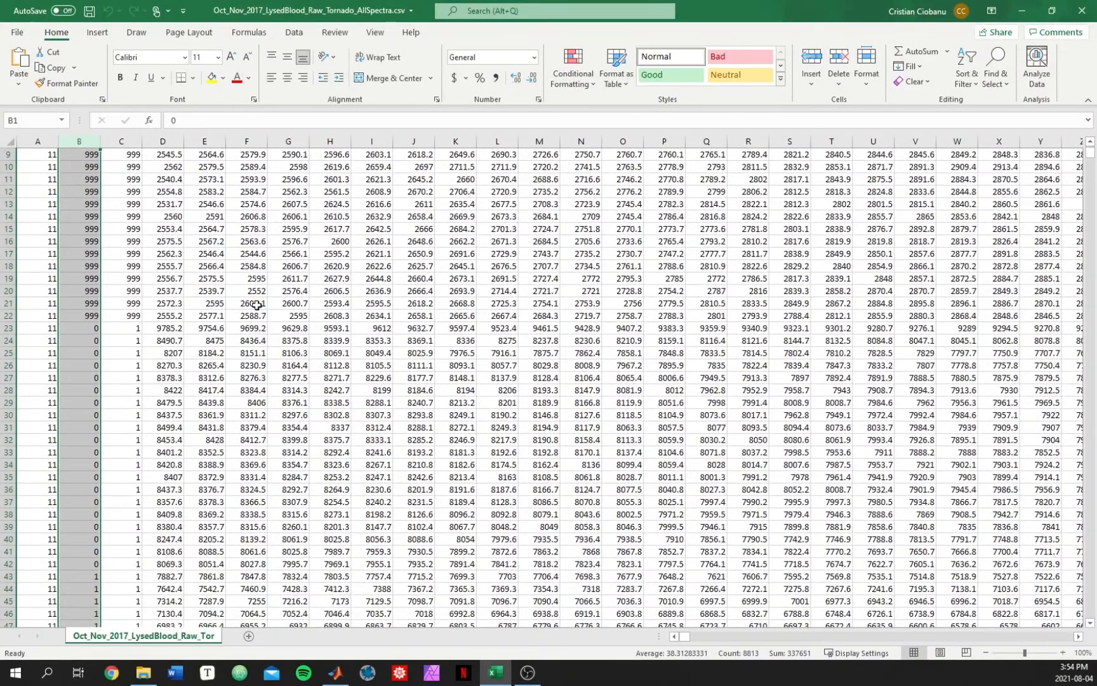
Step: Select each run of identical values in column B in turn to examine how the spectra are grouped
scroll(257, 305, down, 6)
click(244, 217)
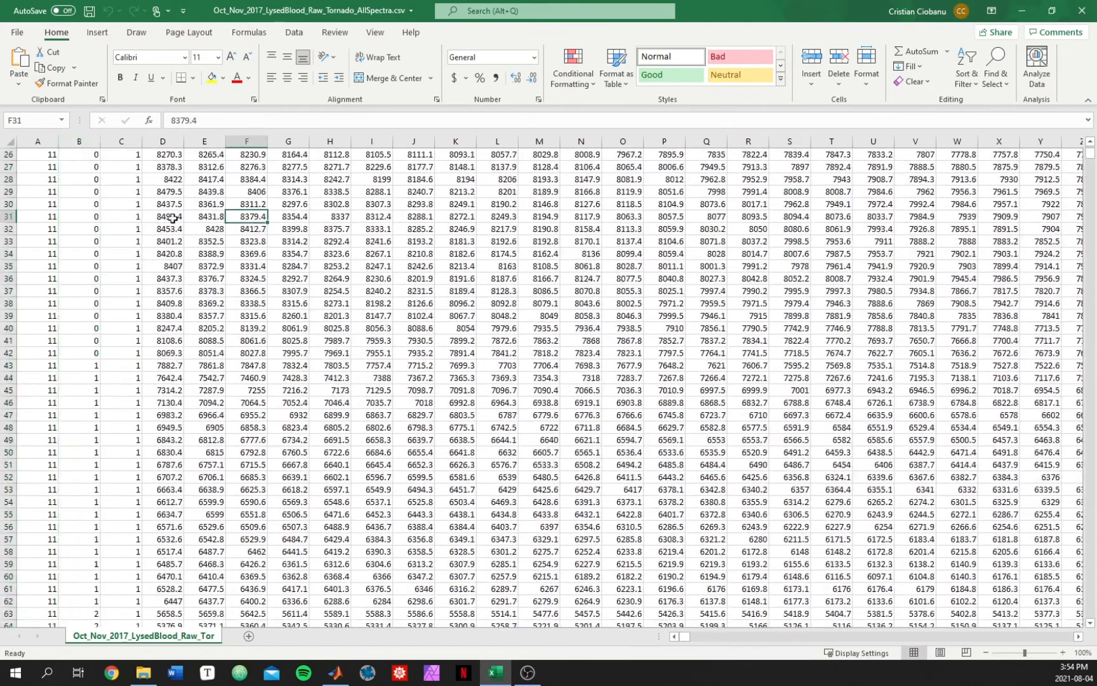
scroll(159, 218, up, 2)
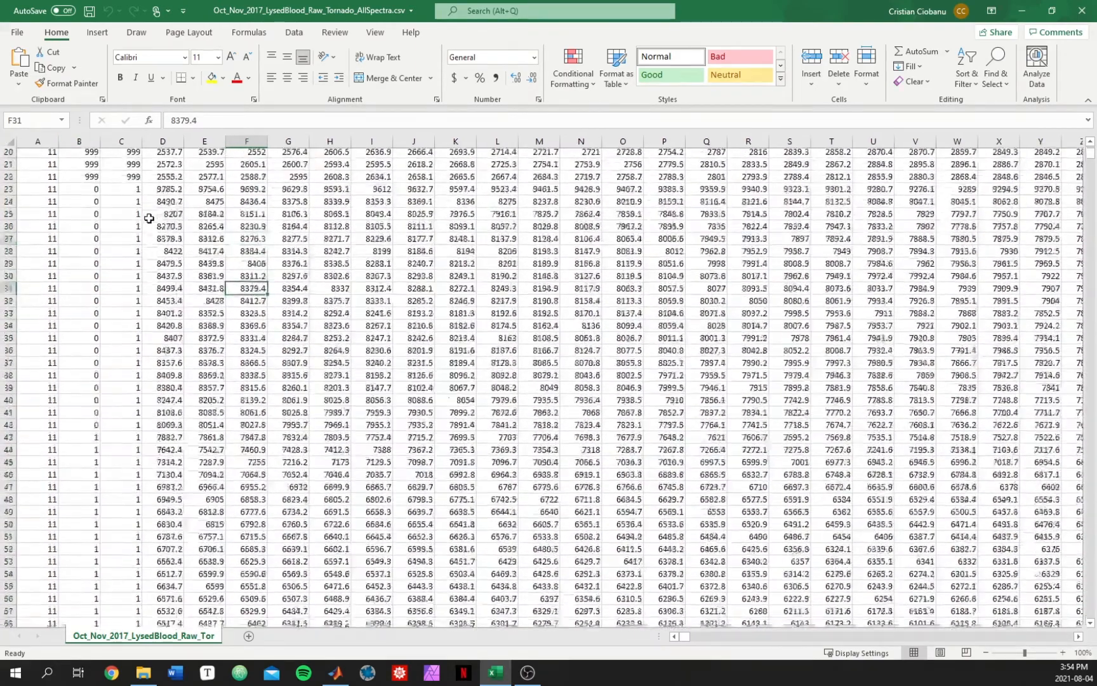
drag(88, 204, 89, 443)
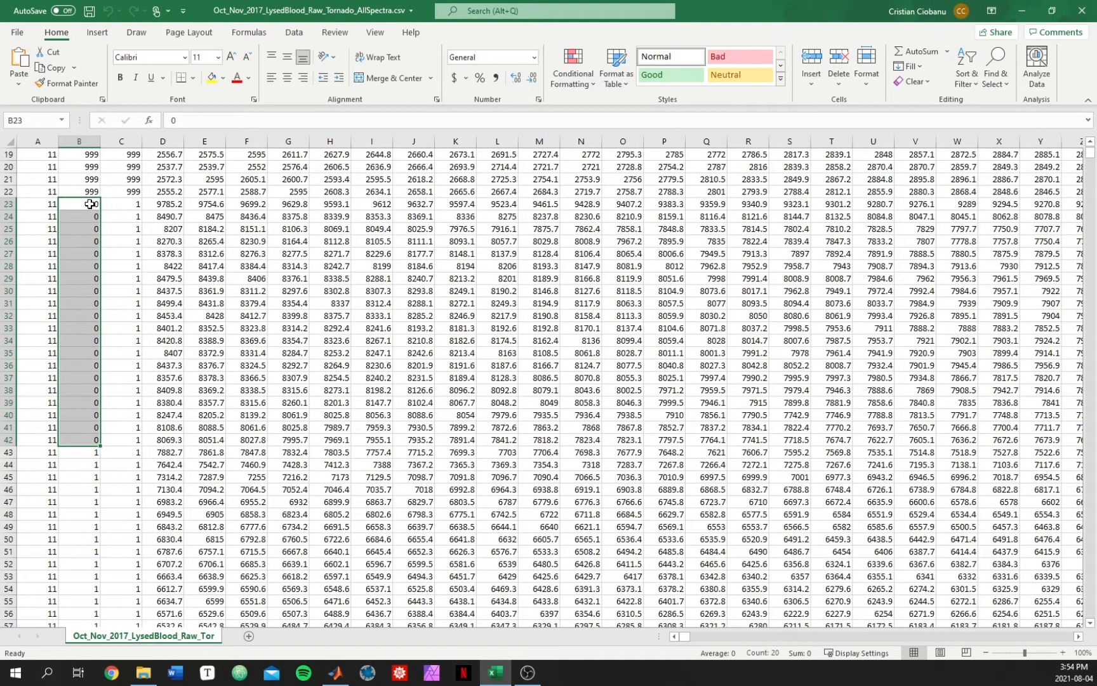
scroll(175, 357, down, 2)
scroll(175, 357, down, 3)
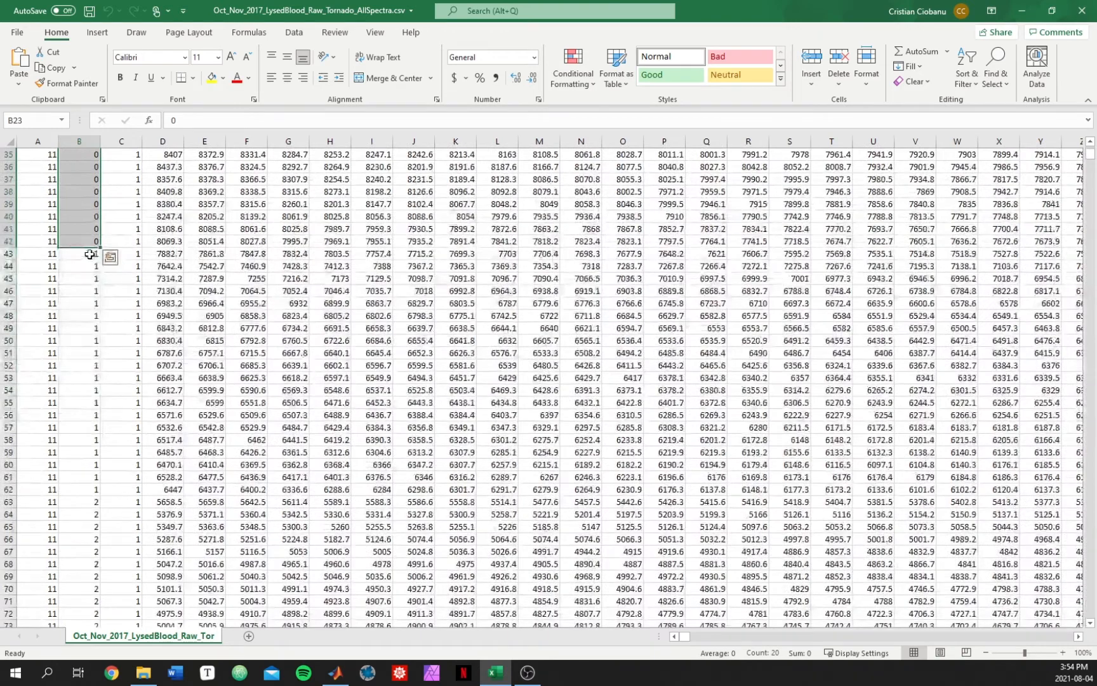
drag(86, 253, 89, 491)
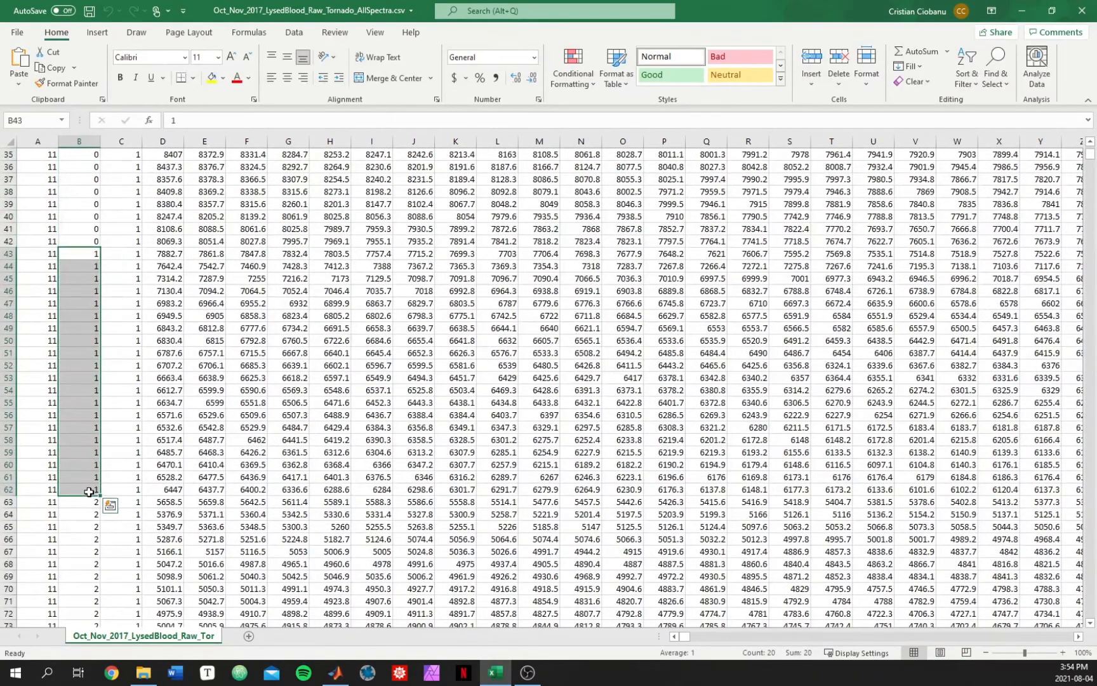
scroll(133, 343, down, 6)
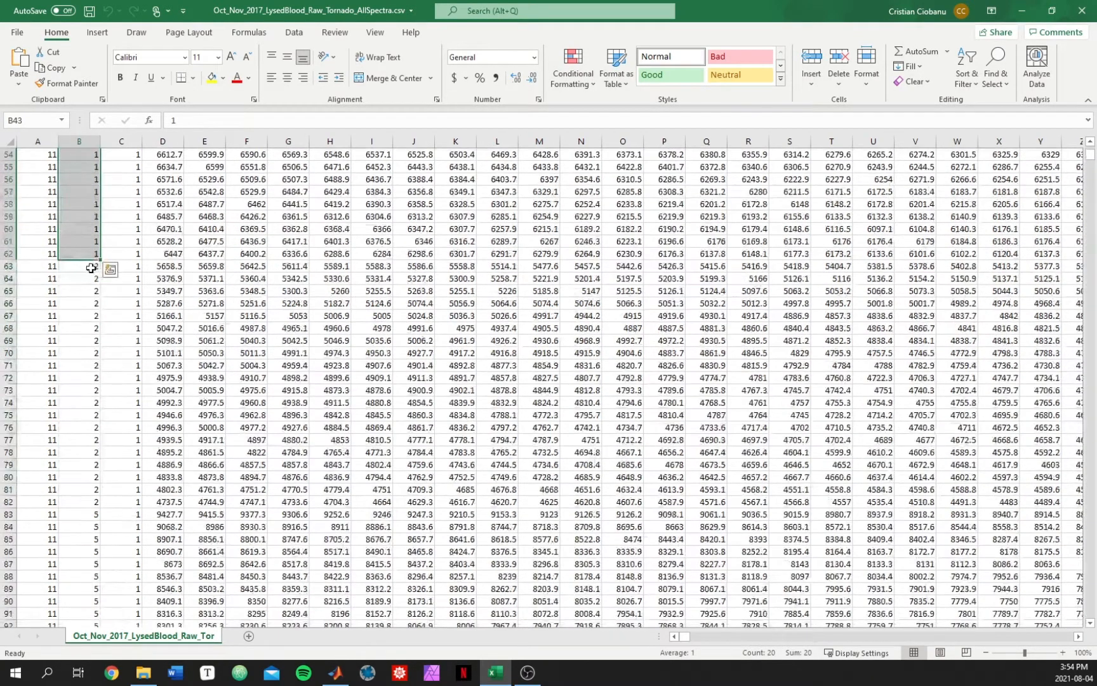
drag(89, 266, 90, 503)
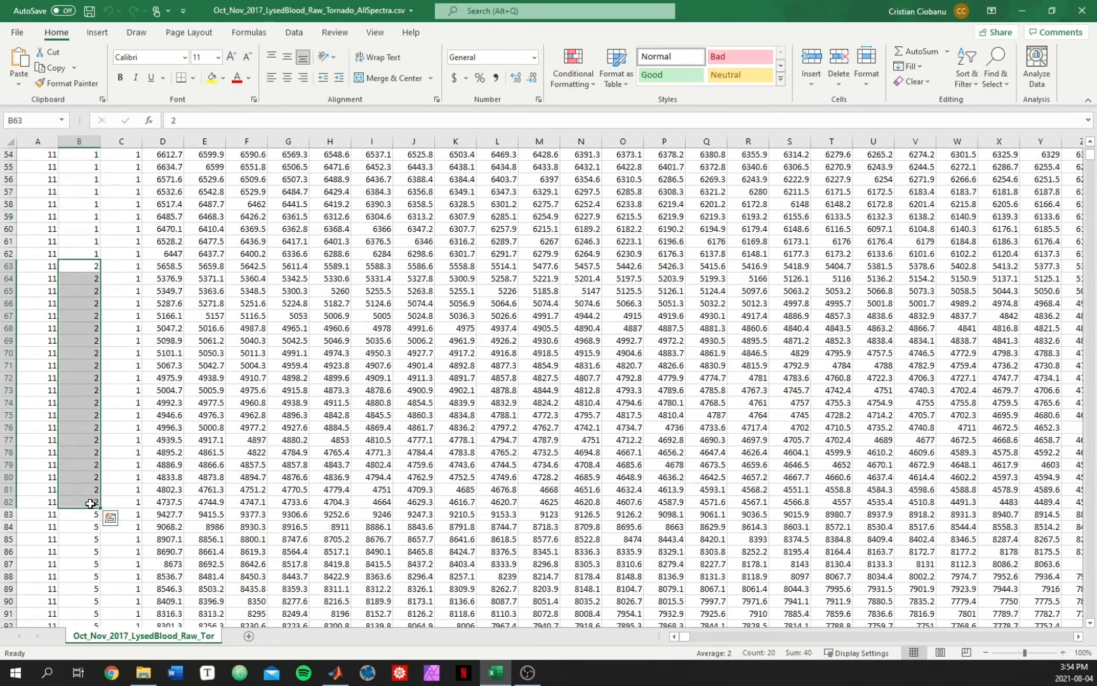
scroll(309, 469, down, 8)
drag(84, 228, 73, 470)
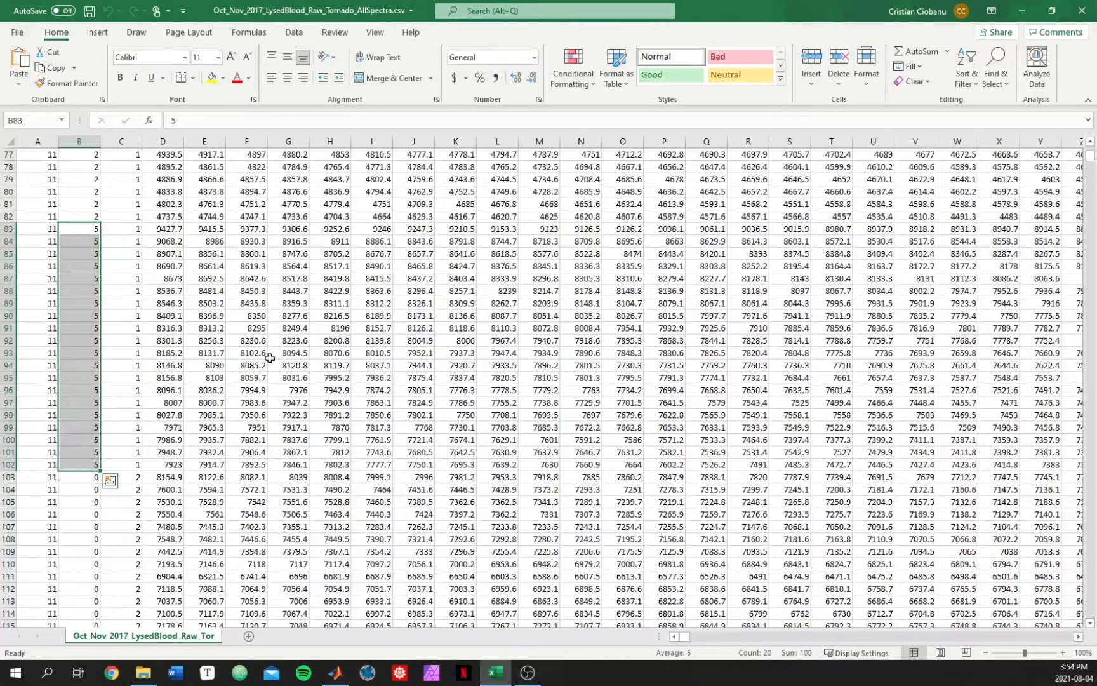
Step: Select each run of identical values in column C in turn to examine the second grouping label
click(232, 319)
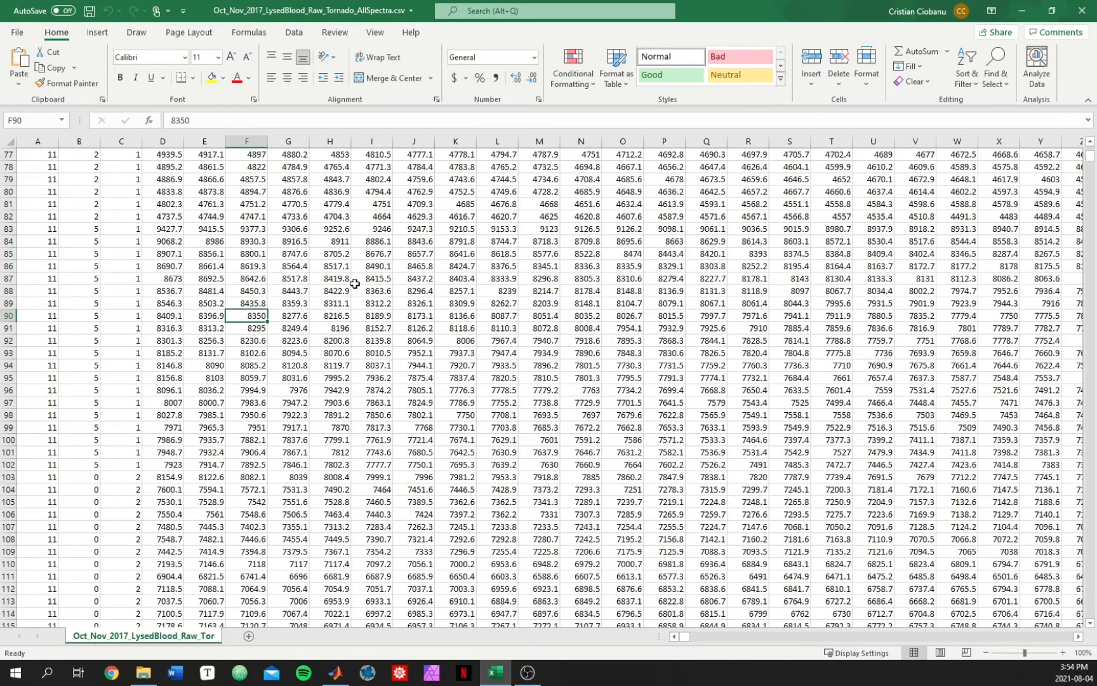
scroll(355, 283, up, 2)
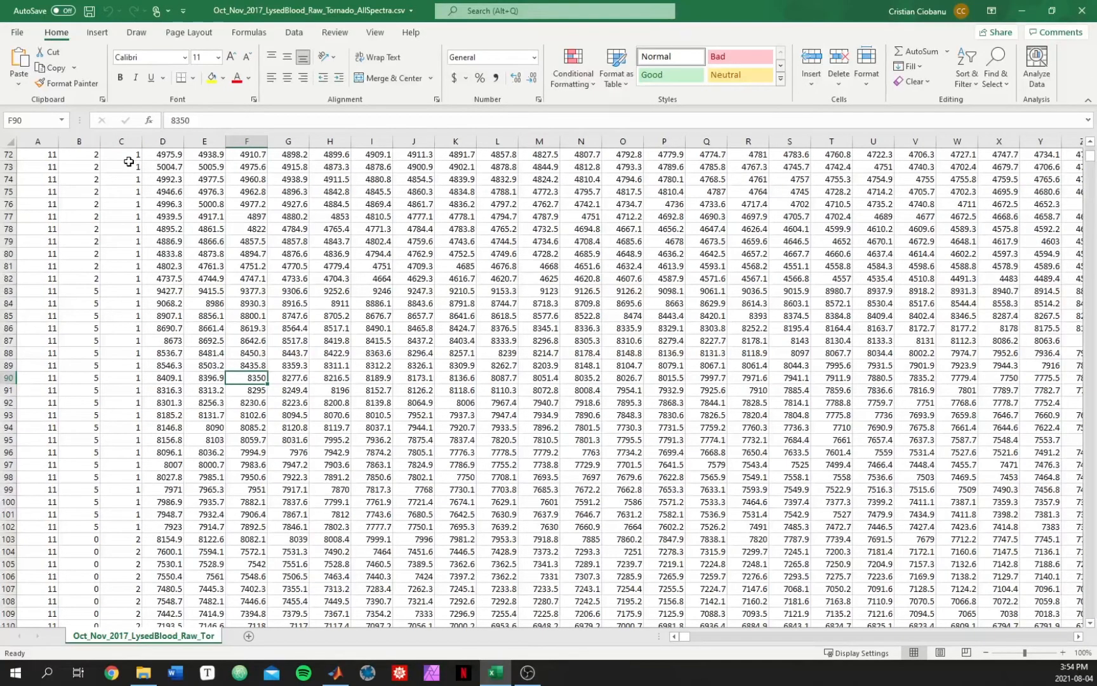
scroll(135, 179, up, 20)
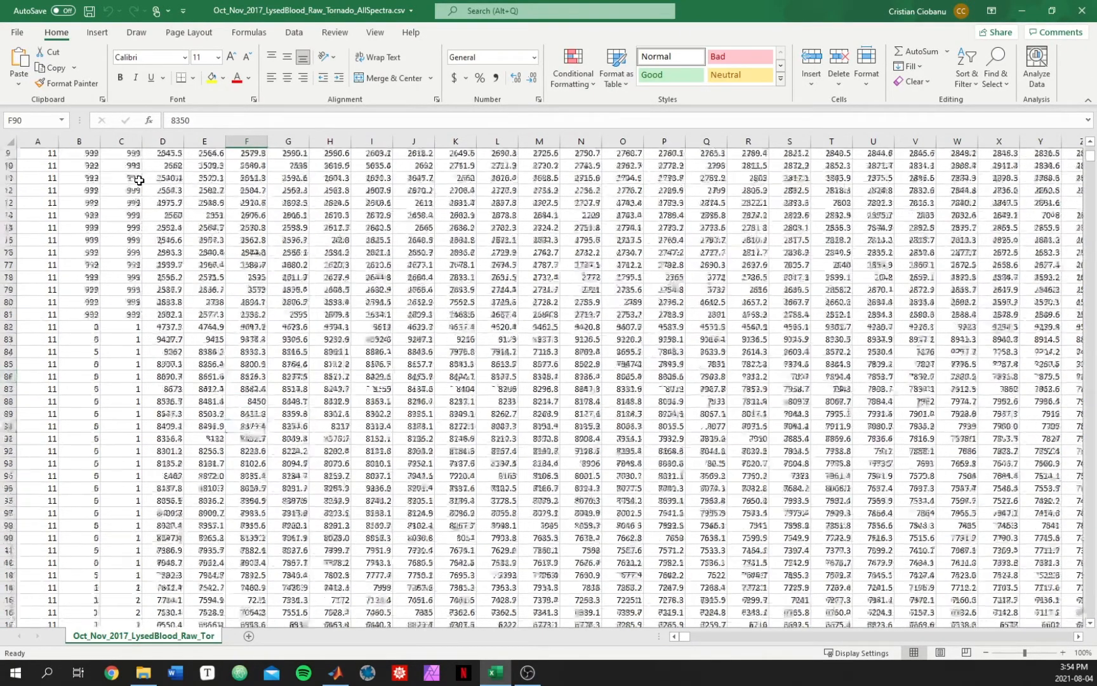
scroll(139, 180, down, 9)
scroll(139, 181, up, 3)
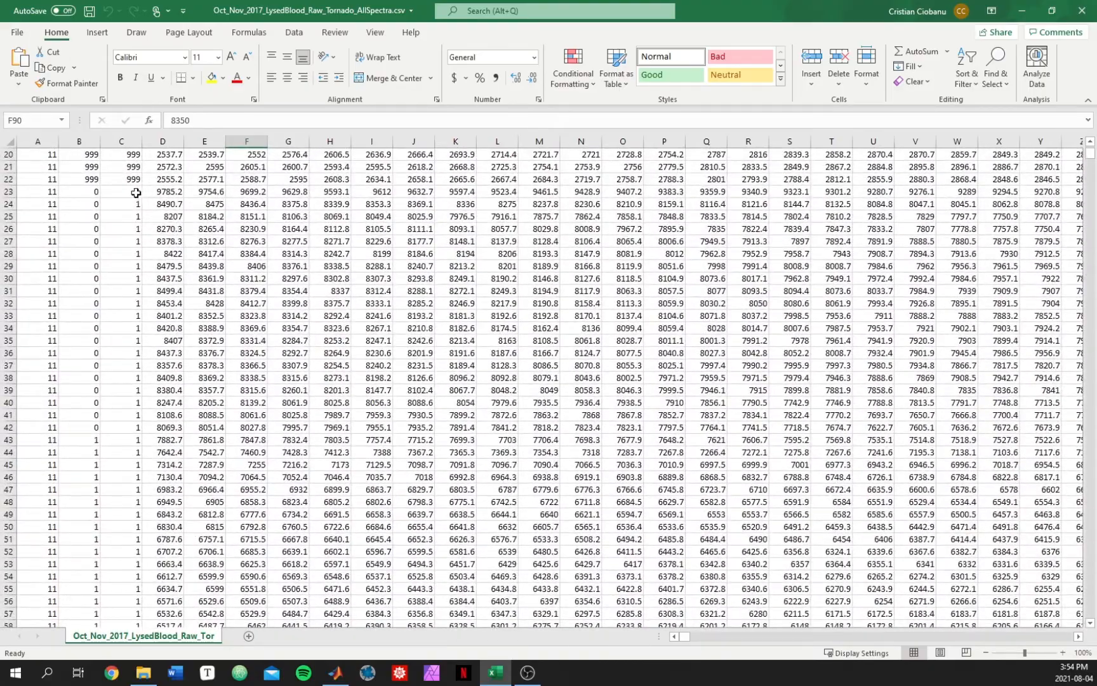
drag(136, 192, 126, 515)
scroll(124, 513, down, 7)
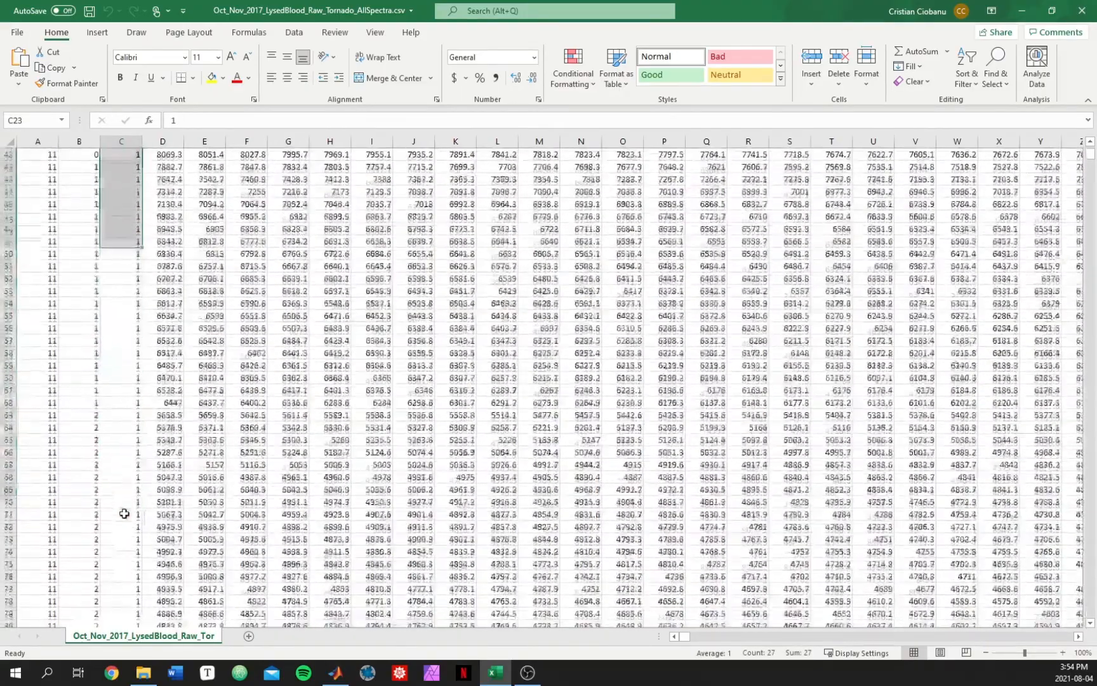
scroll(124, 513, down, 14)
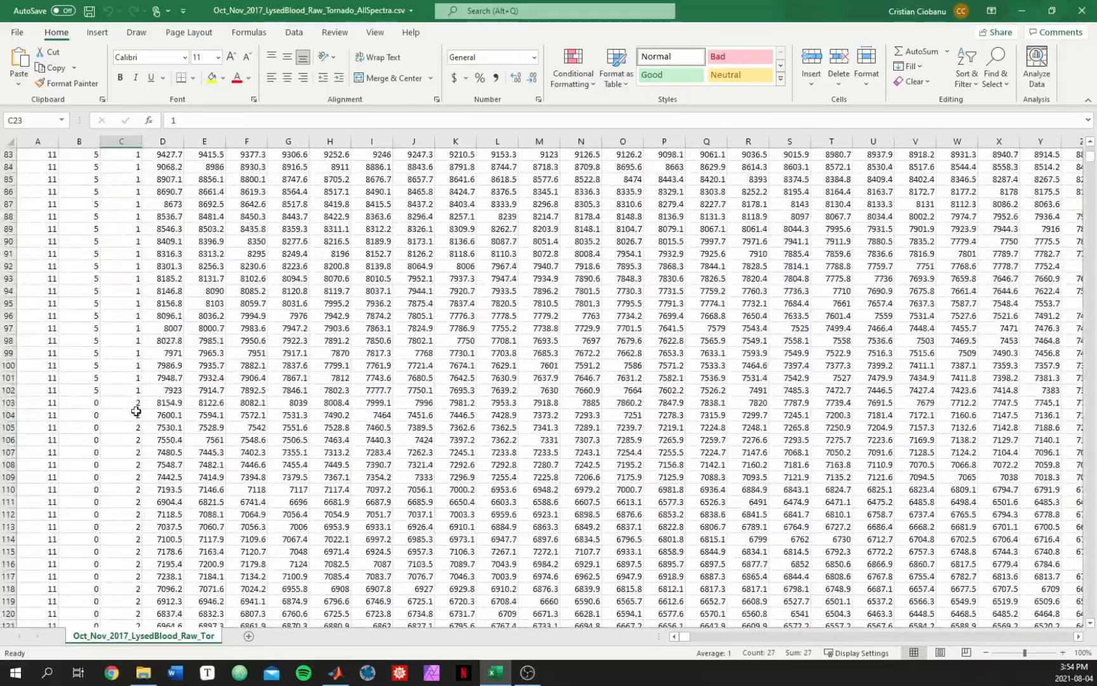
drag(136, 407, 131, 624)
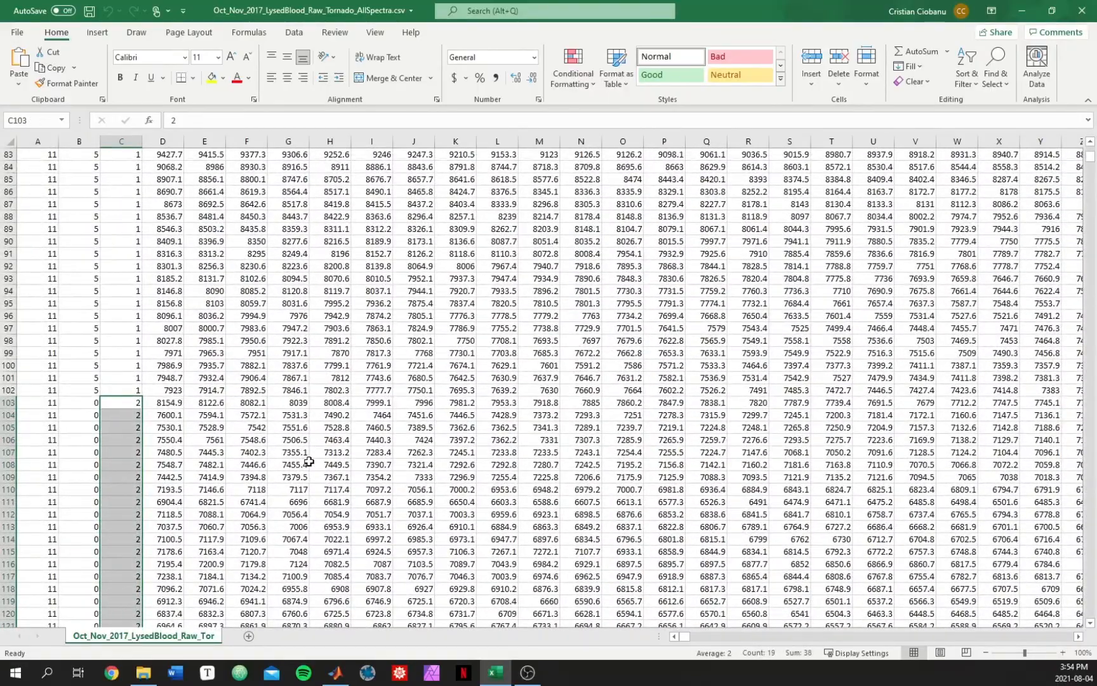
scroll(308, 461, down, 20)
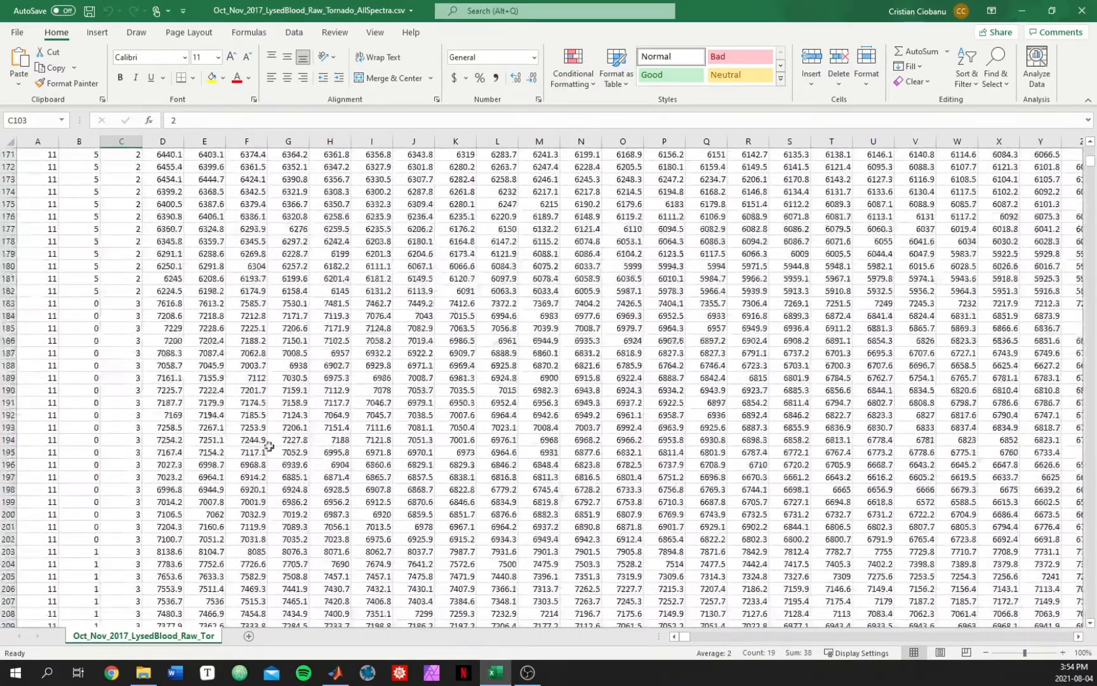
drag(135, 303, 118, 607)
scroll(299, 378, up, 20)
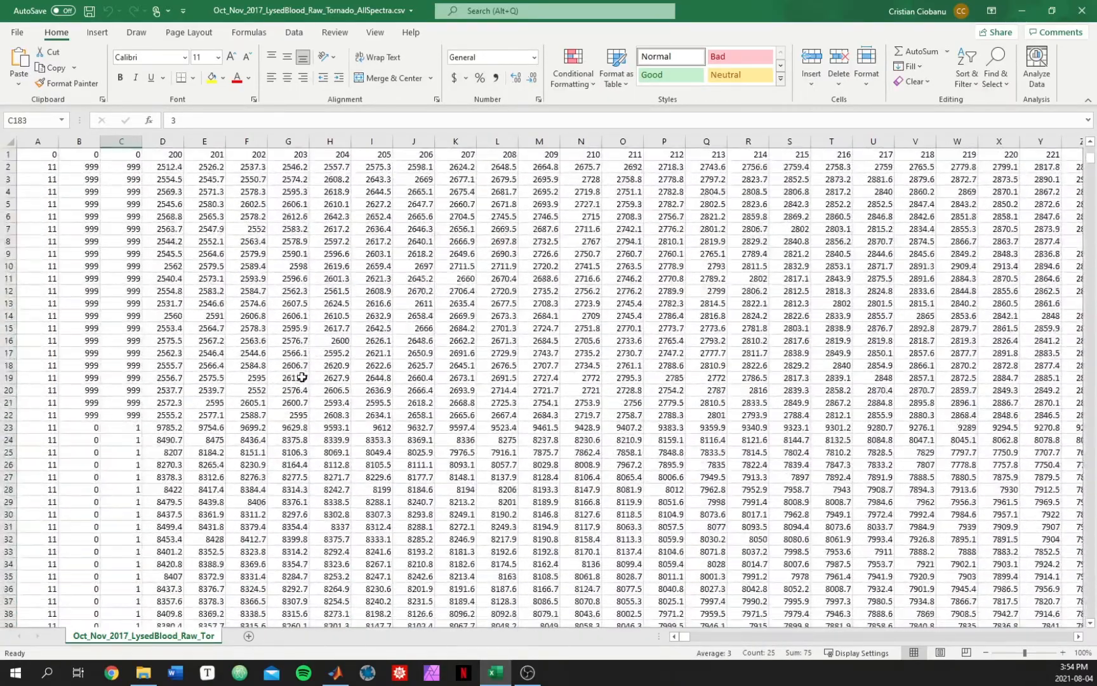
Step: Select the rows labelled 999 in columns B and C, then the spectral values of row 2
drag(94, 169, 133, 414)
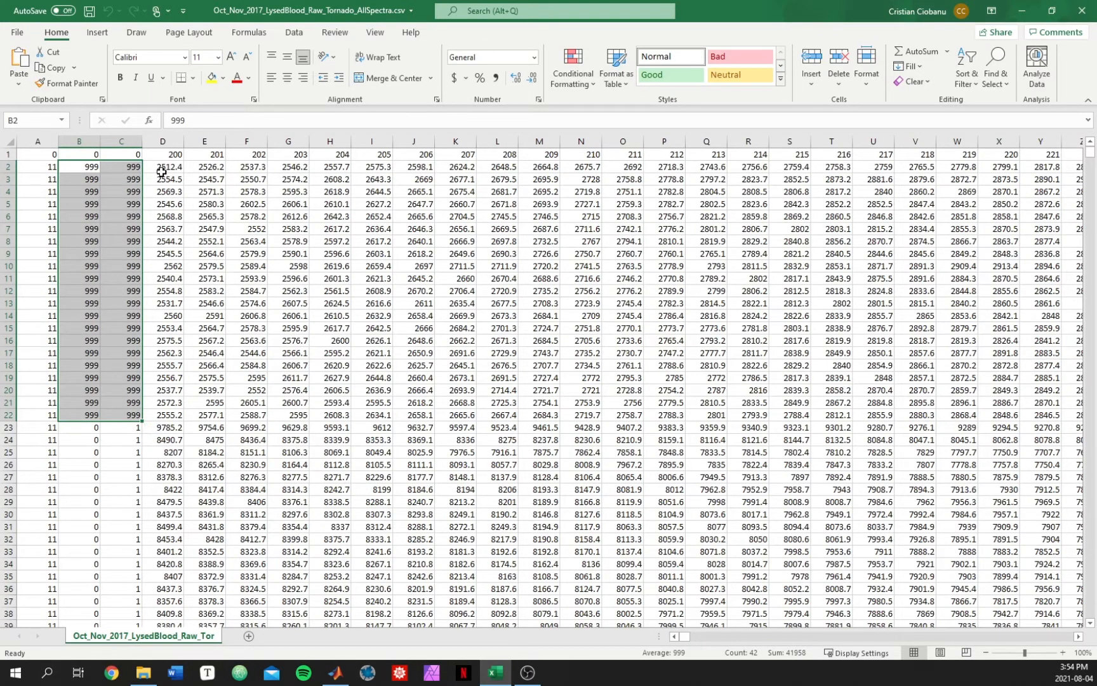
drag(163, 168, 530, 168)
click(121, 168)
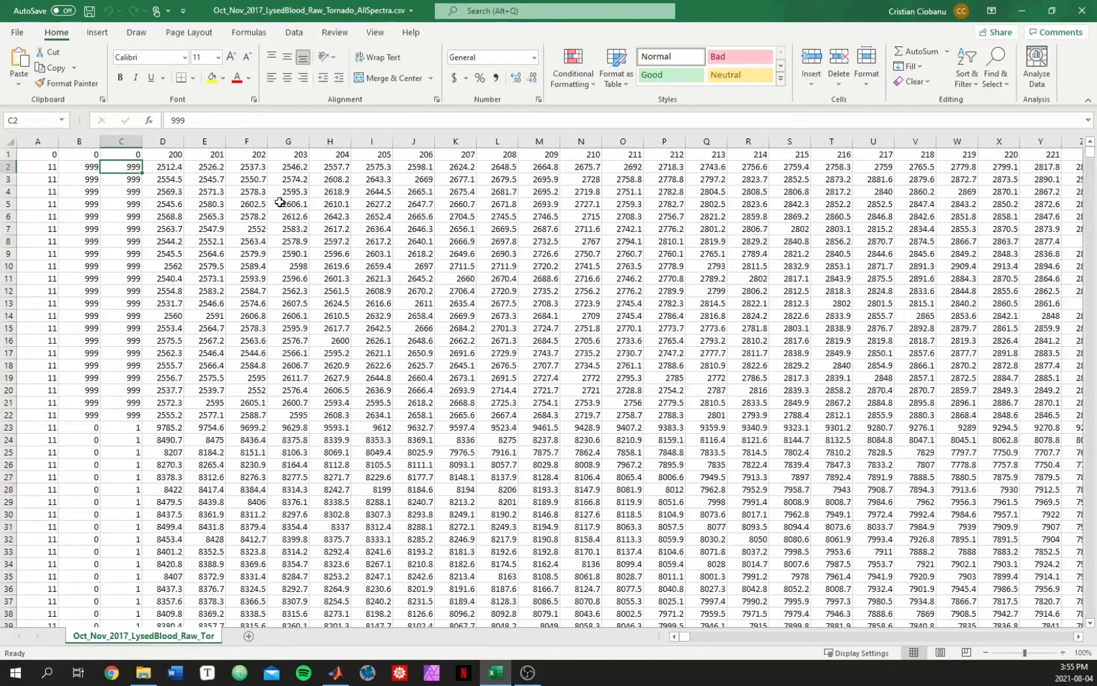
Step: Inspect the header row, covering the label cells A1 to C1 and the wavelength headings from D1
click(262, 179)
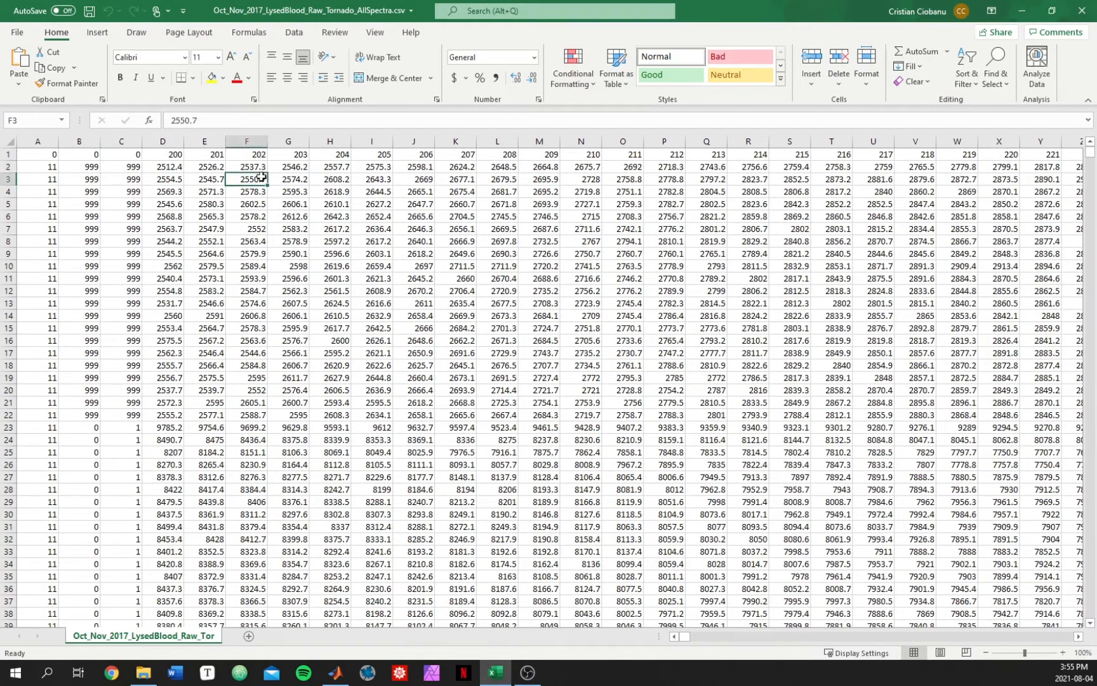
click(8, 154)
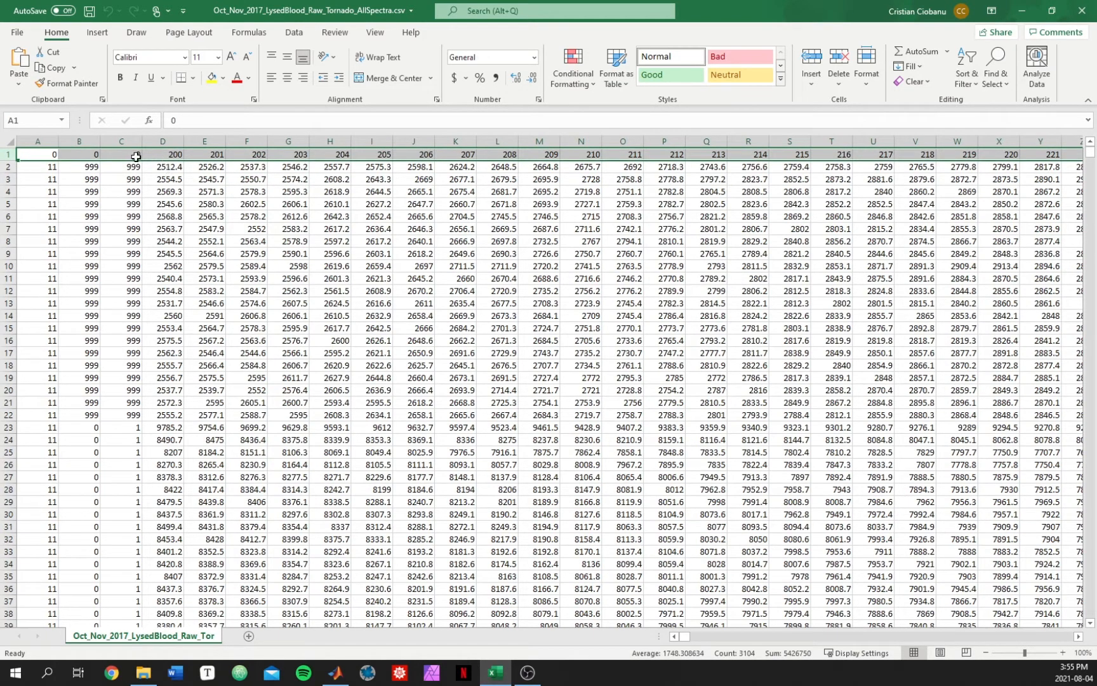
drag(130, 155, 44, 153)
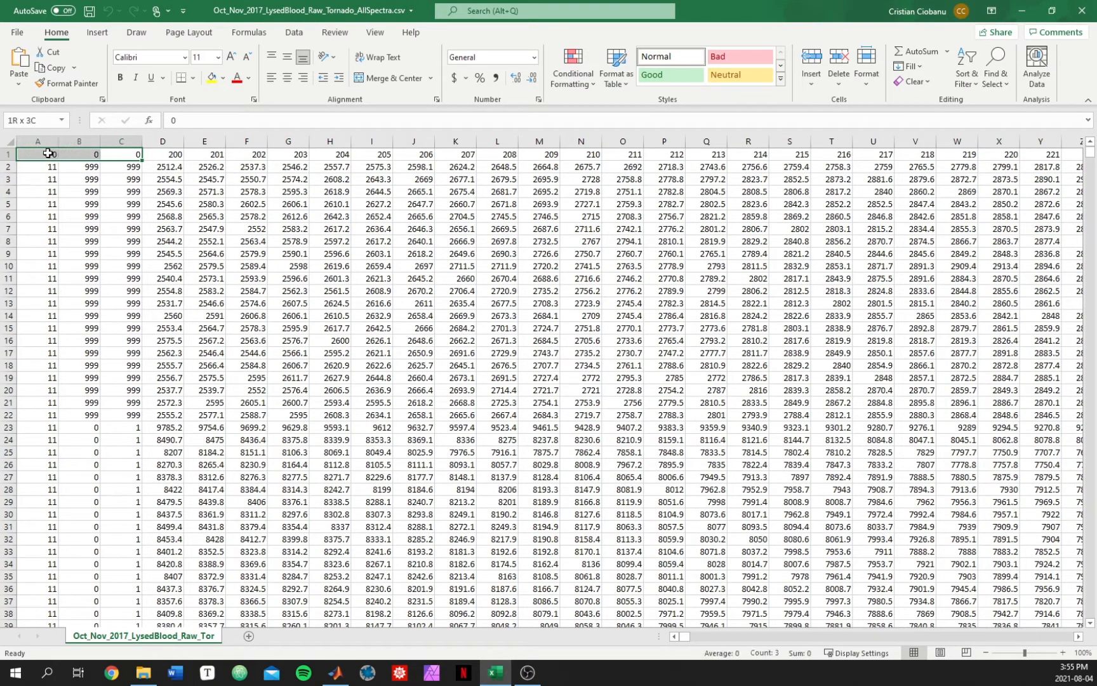
click(177, 155)
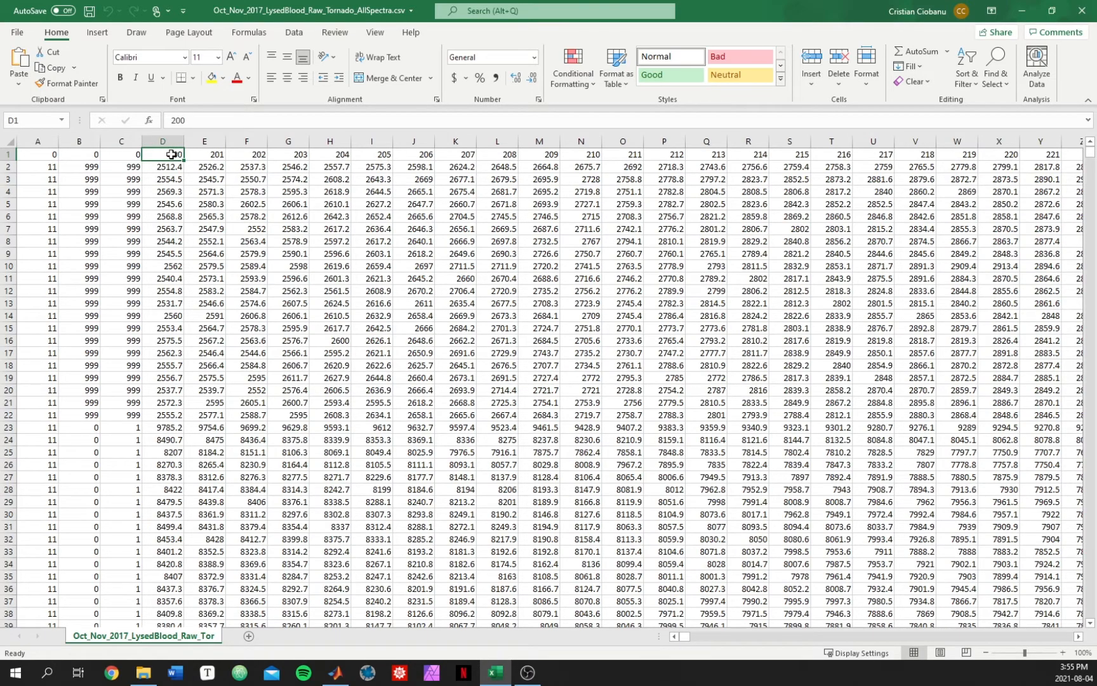
Step: Inspect the wavelength headings along row 1 and step down through the intensity values of the 264 column
drag(171, 154, 1093, 150)
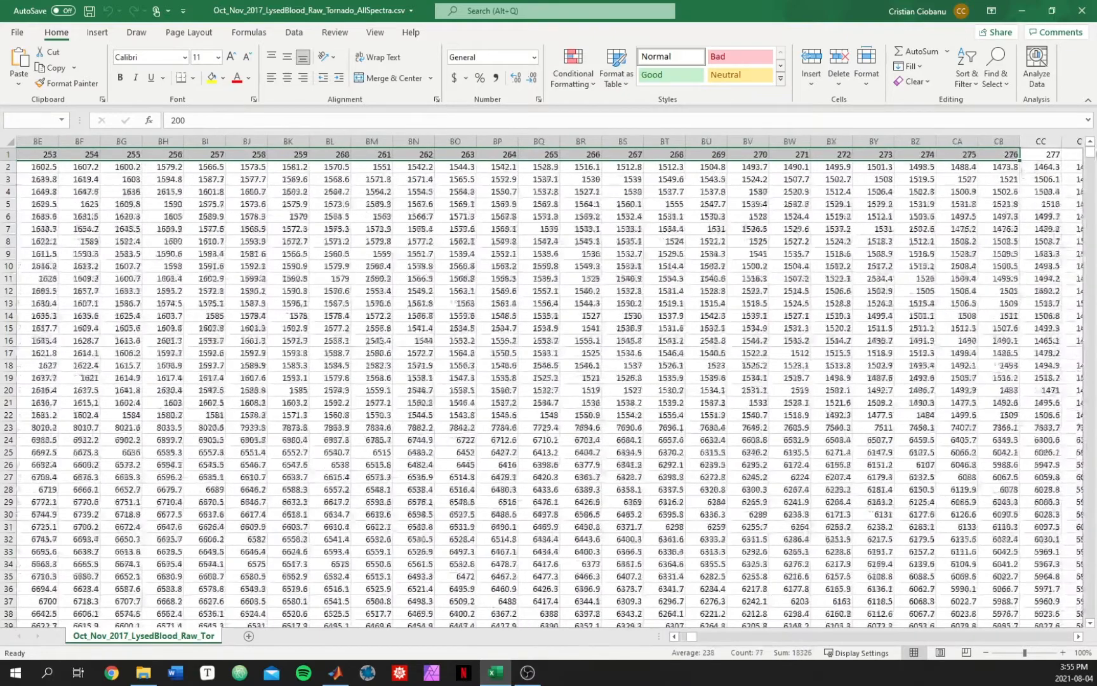
click(773, 201)
click(503, 154)
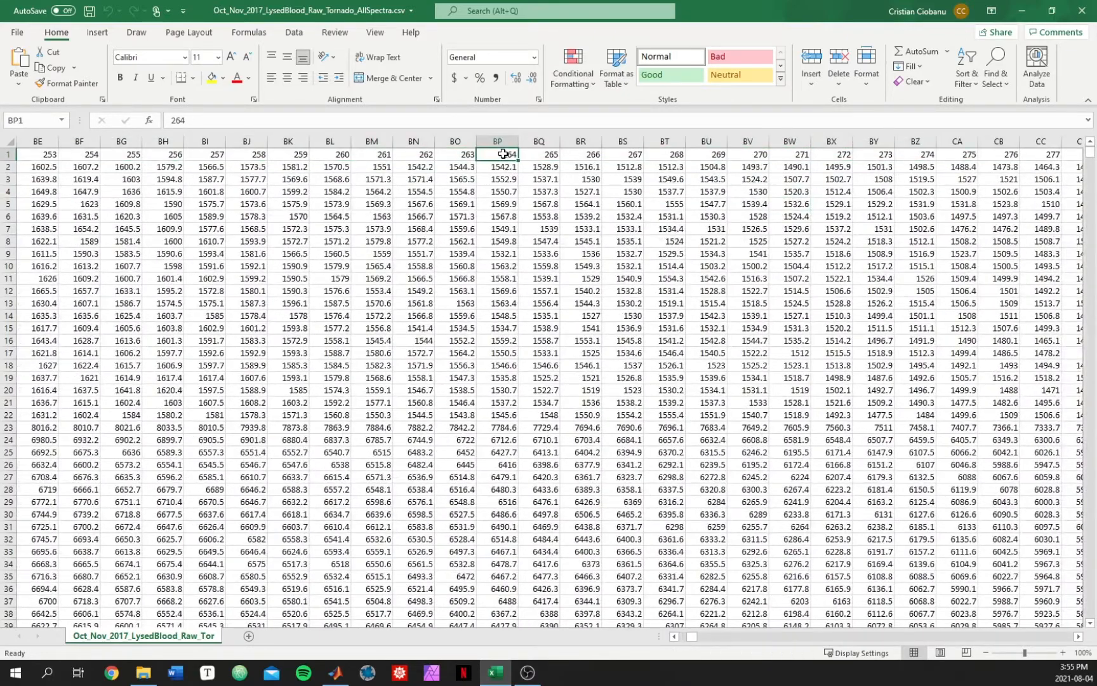
key(Down)
key(Down)
key(Down)
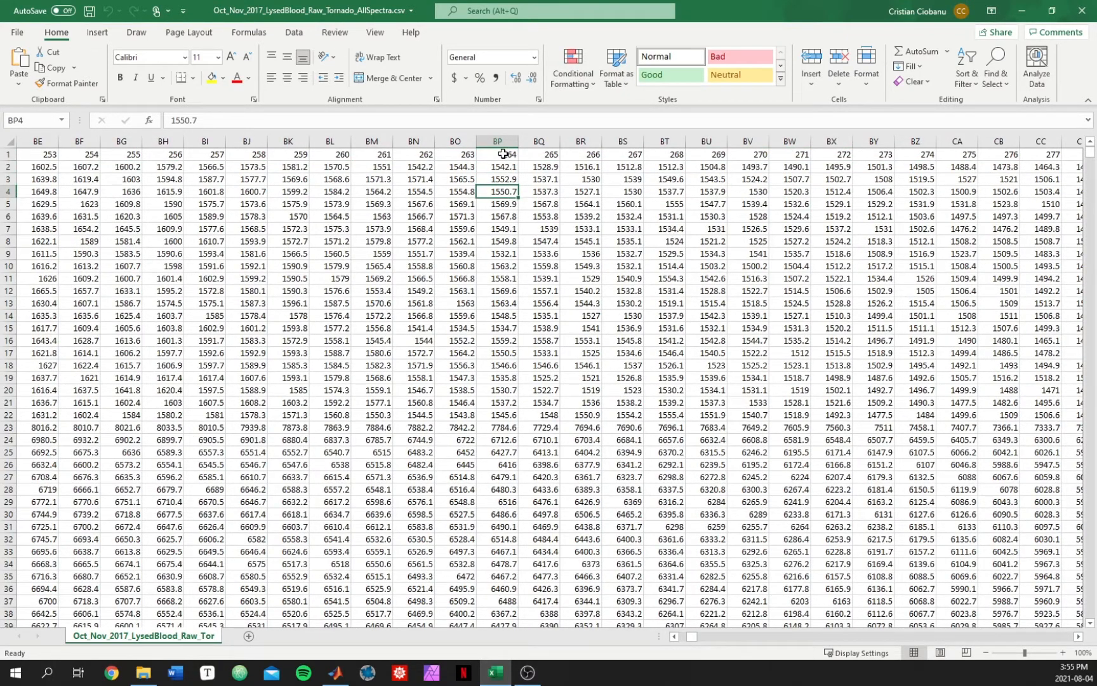
key(Down)
key(Down)
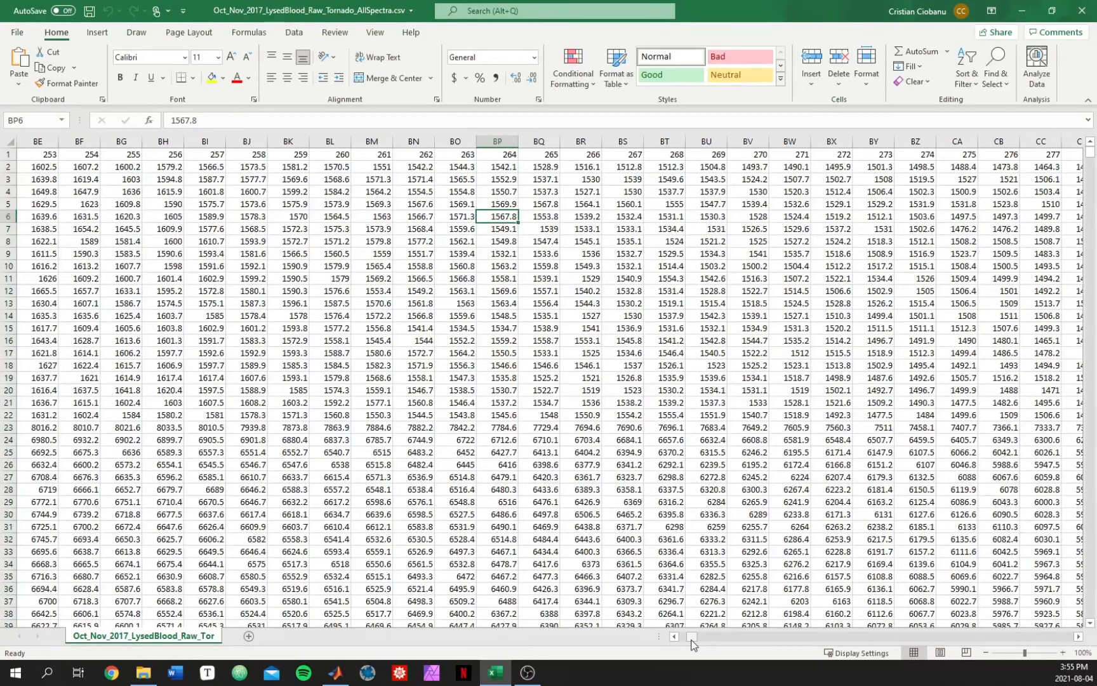
Step: Return to column A and select the spectral values of row 2, then the wavelength headings of row 1
drag(692, 643, 674, 643)
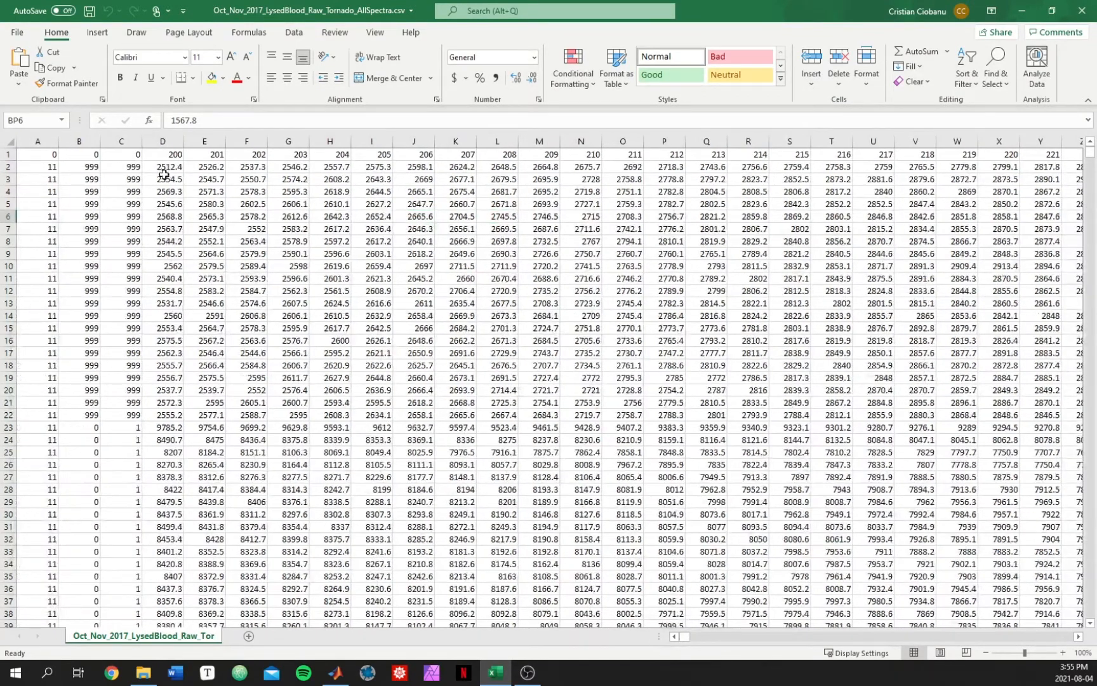
drag(161, 170, 1040, 168)
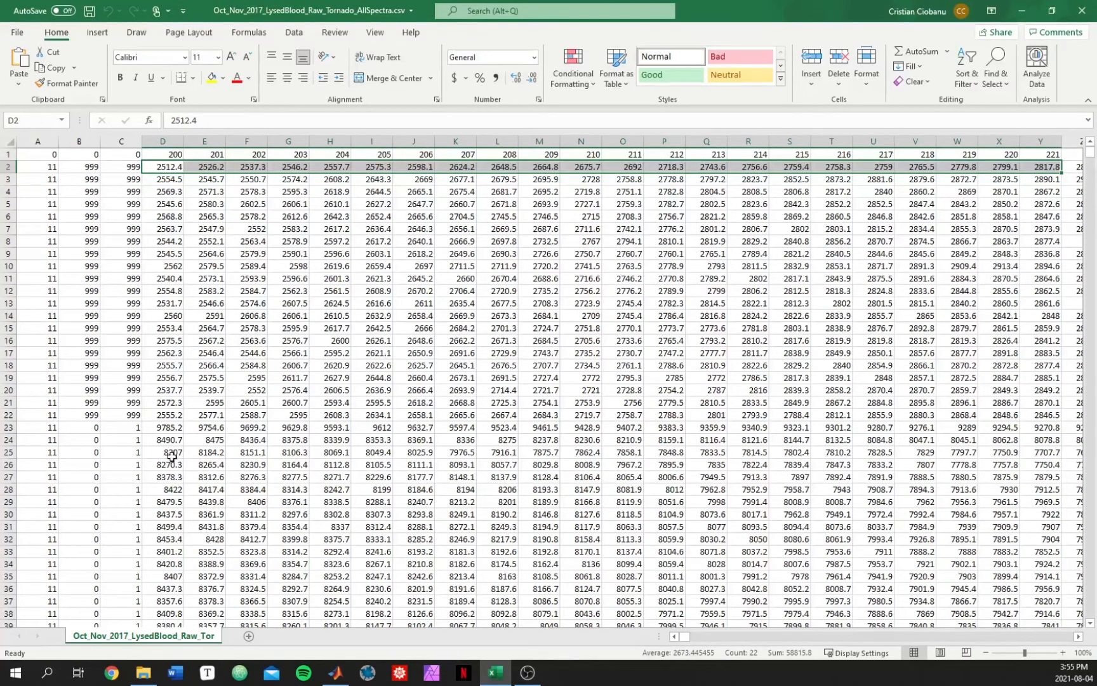
drag(166, 156, 1049, 154)
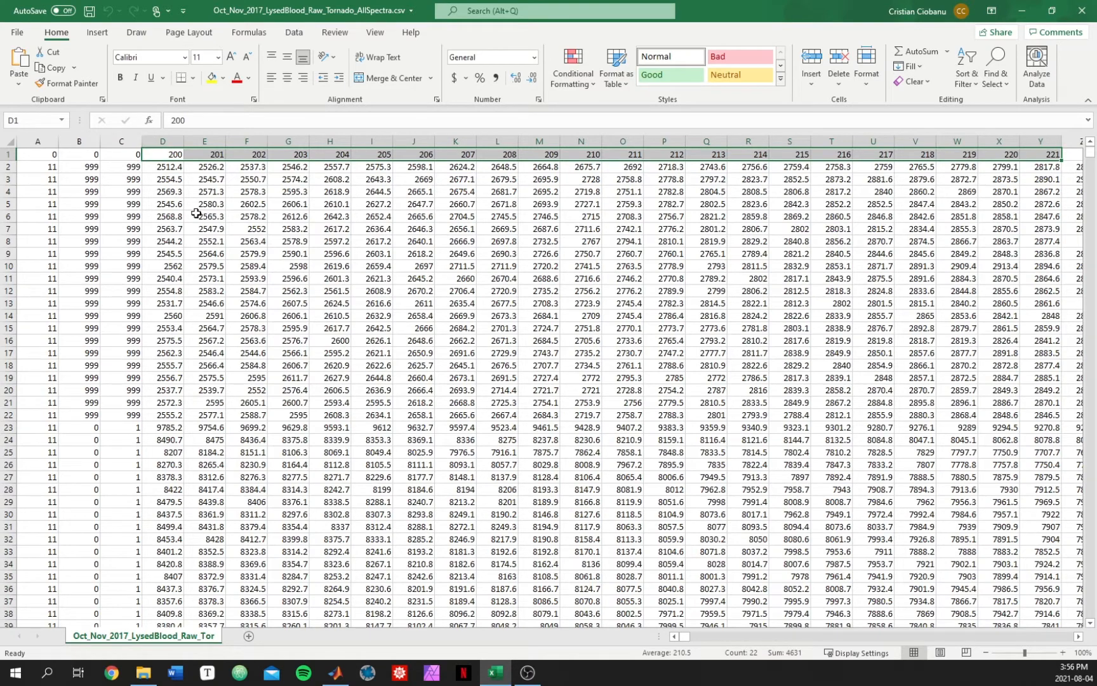
Step: Switch to MATLAB and compare the details of the dataset's .csv and .mat files in the file explorer
click(338, 673)
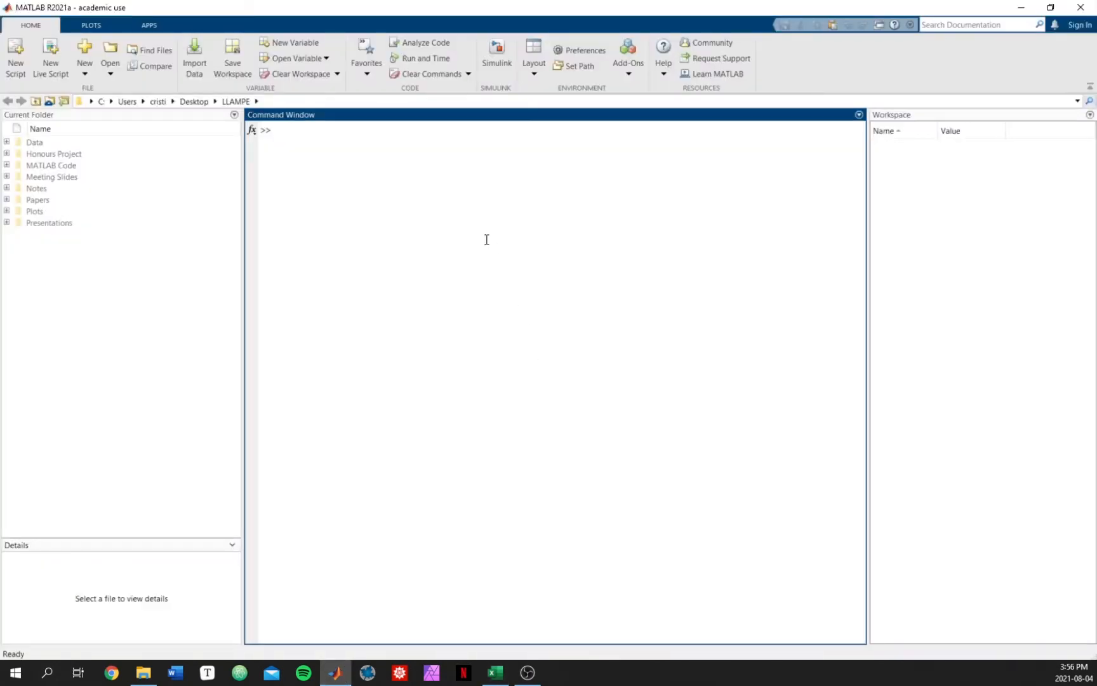
drag(0, 82, 508, 154)
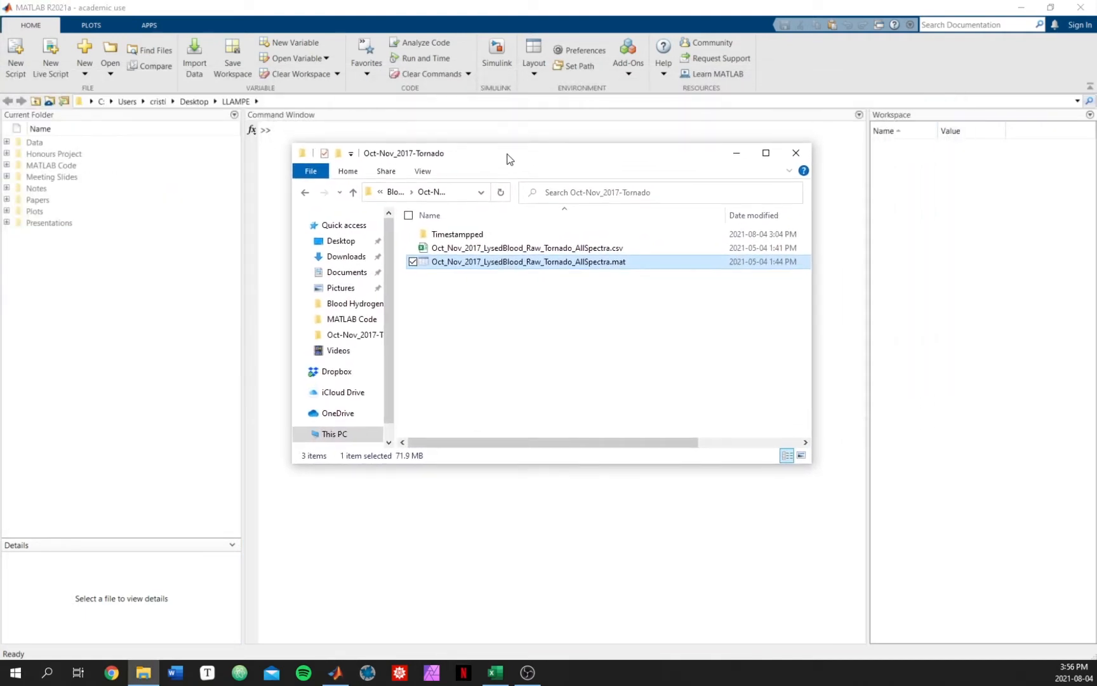
click(528, 323)
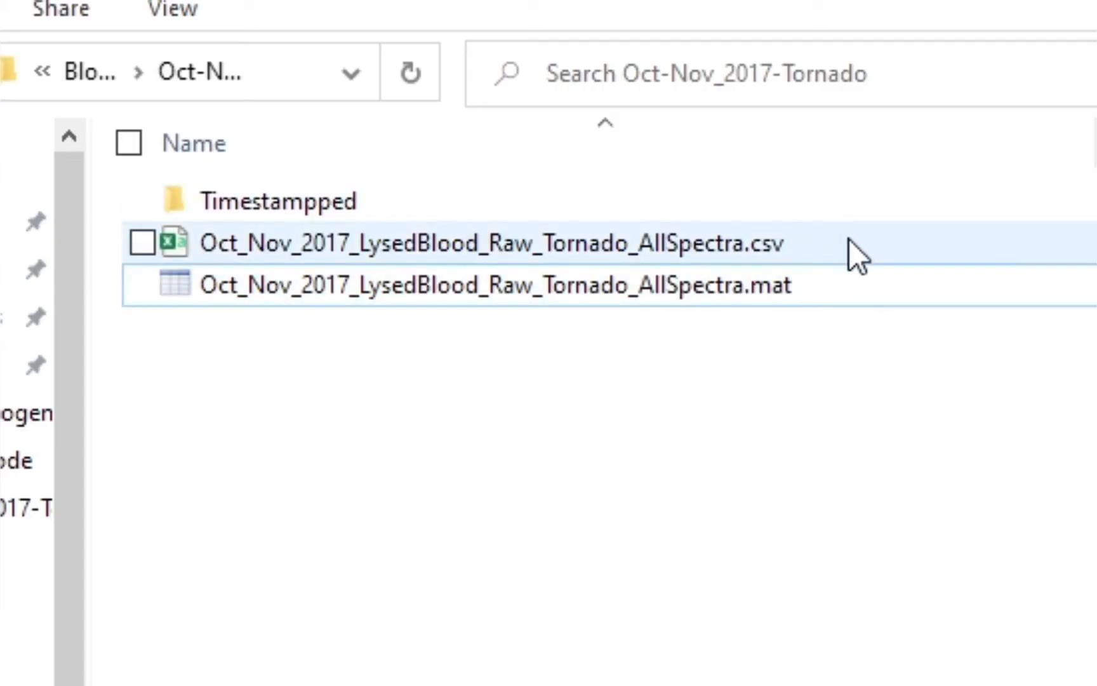
click(641, 248)
click(851, 281)
click(854, 239)
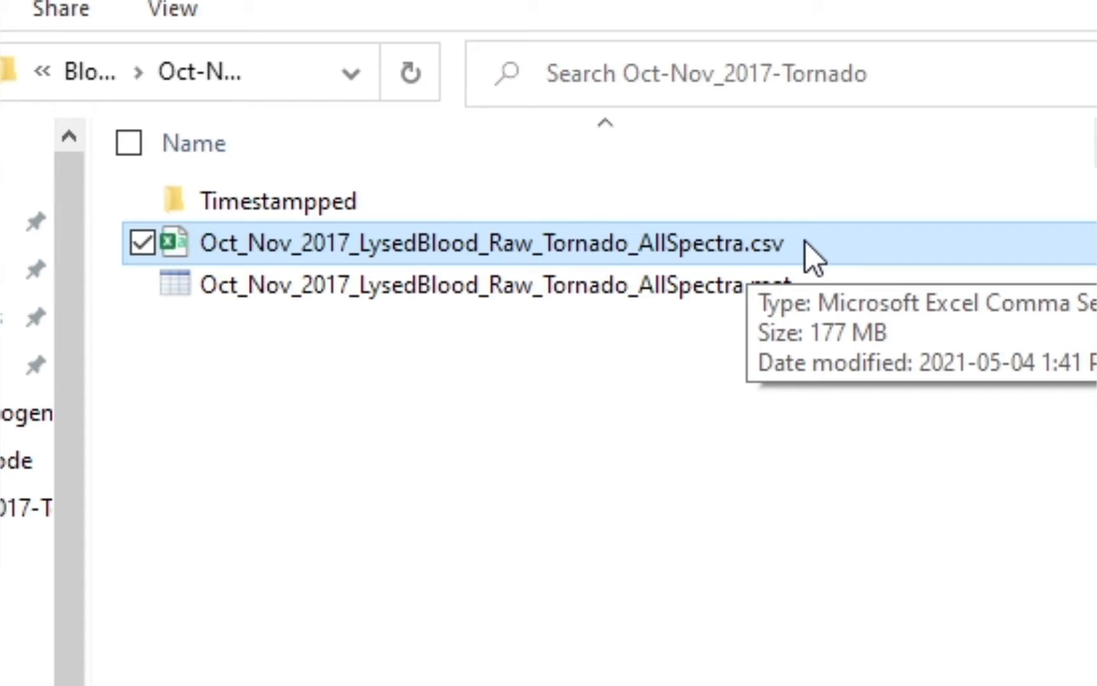
click(636, 449)
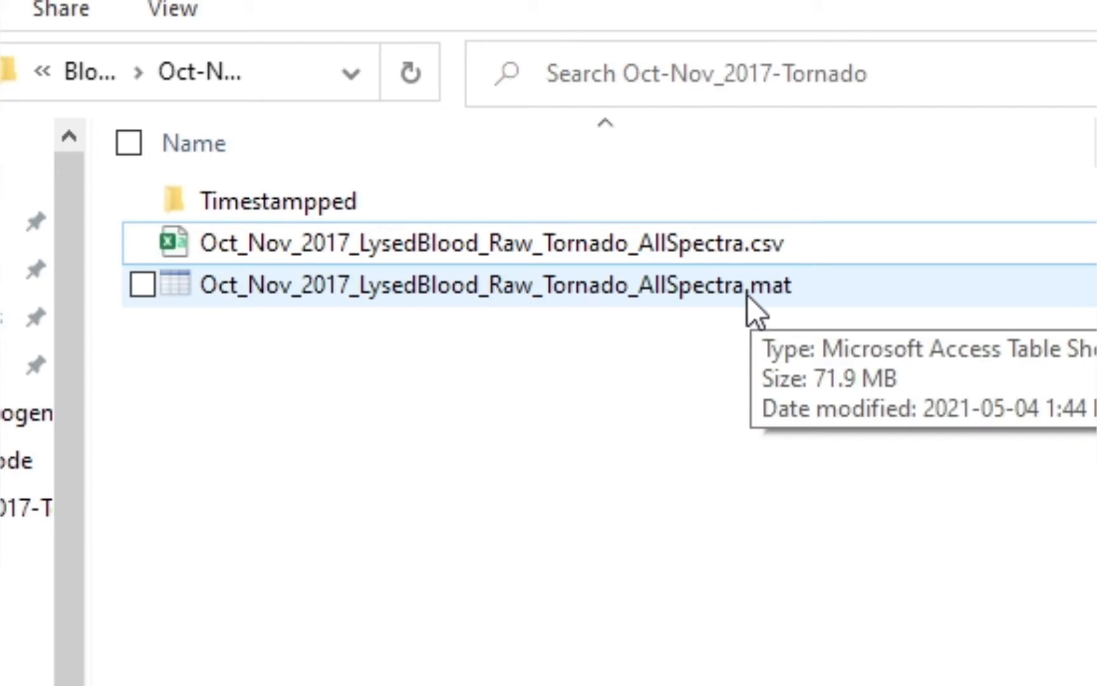
click(830, 287)
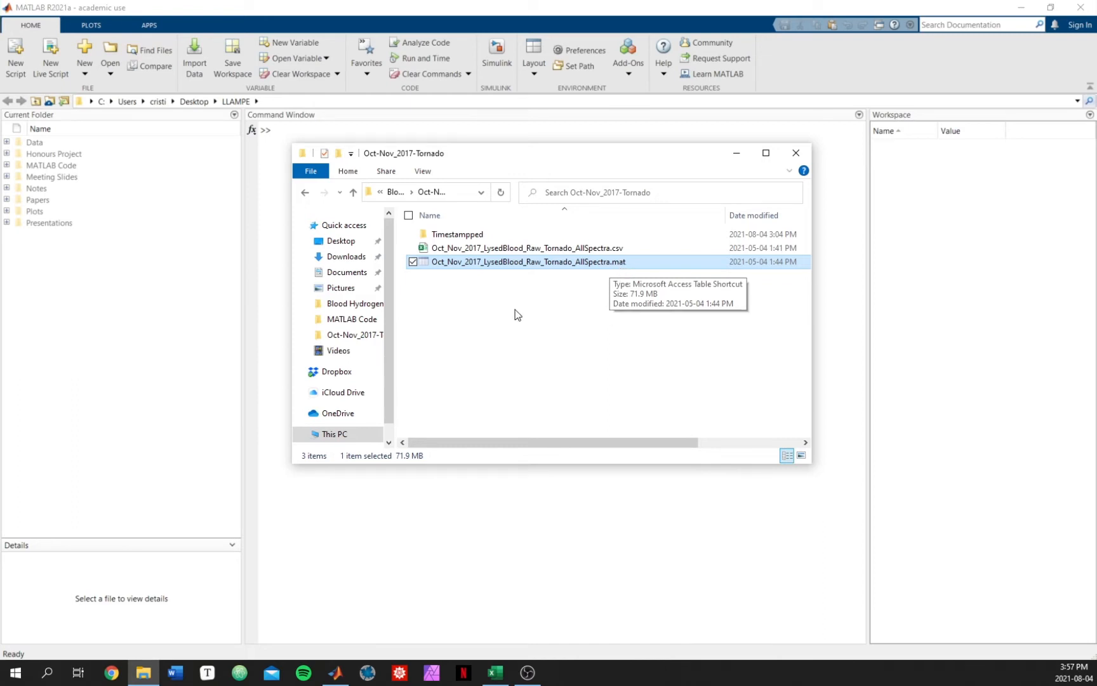
click(535, 331)
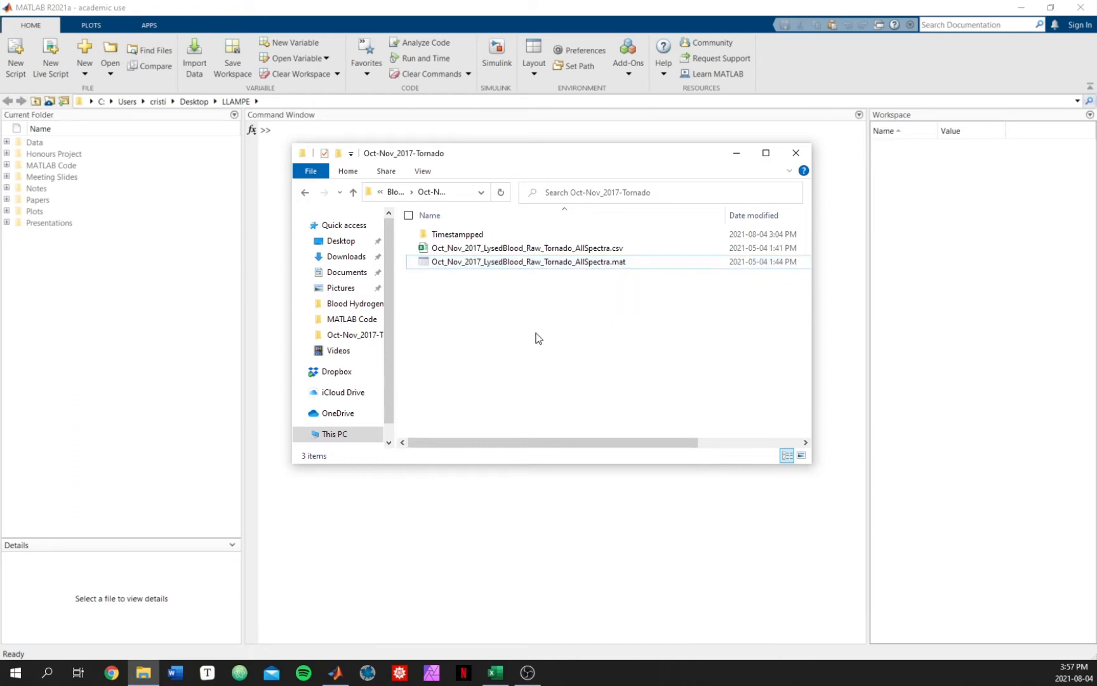
Step: Open the Oct_Nov_2017_LysedBlood_Raw_Tornado_AllSpectra.mat file with MATLAB R2021a and import its data variable
double_click(627, 265)
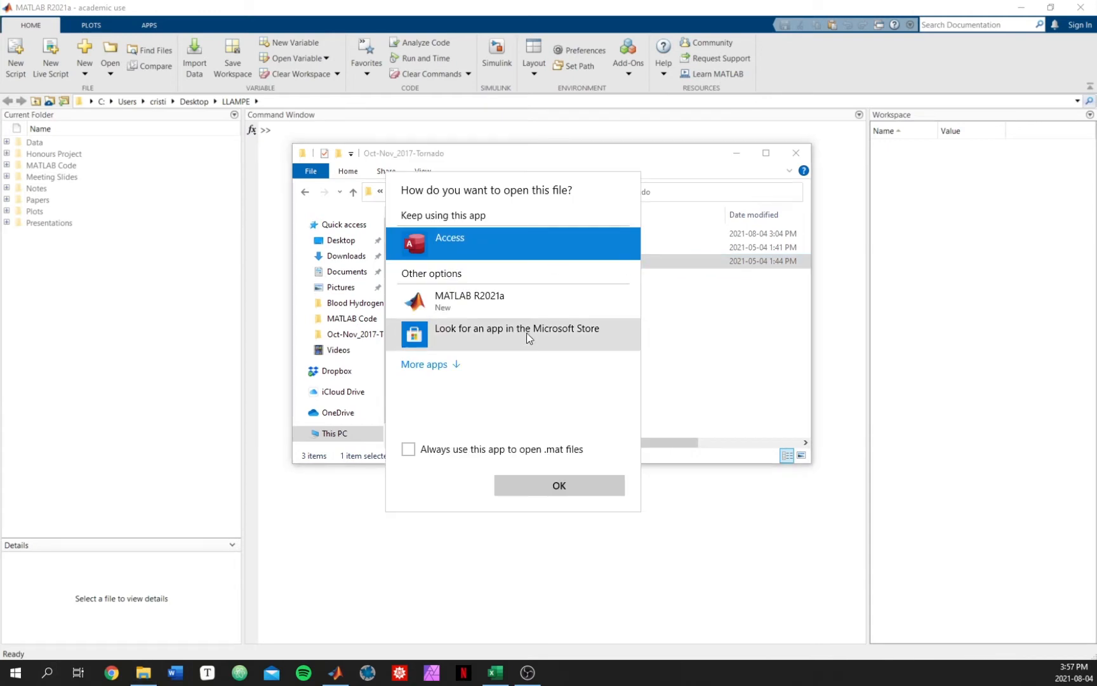
double_click(543, 304)
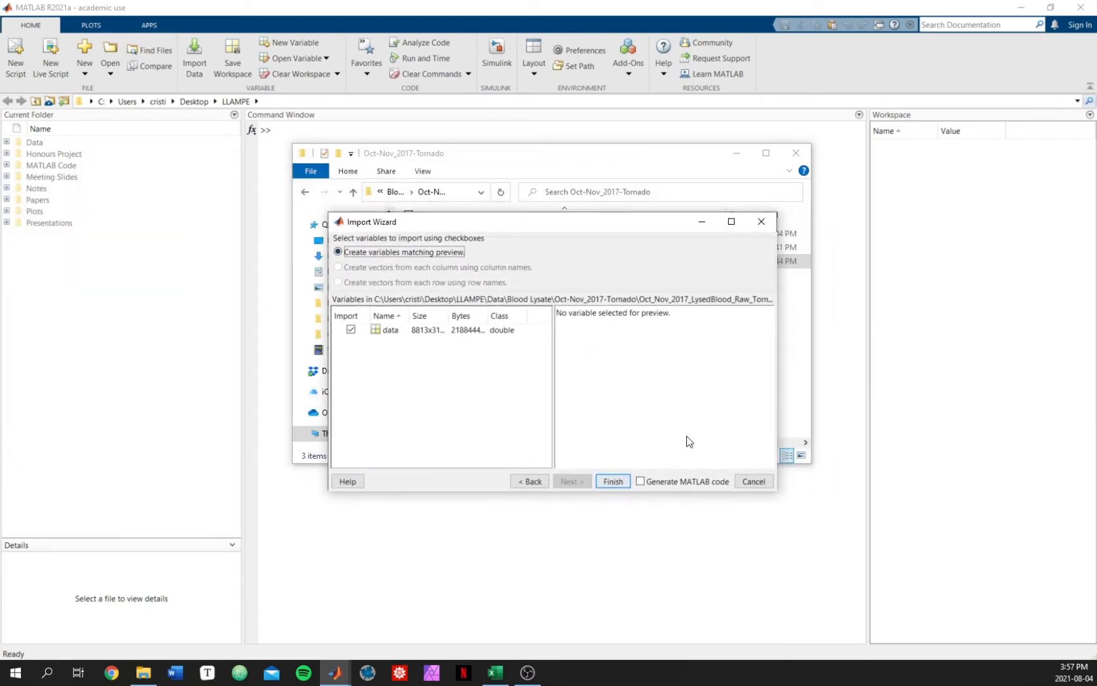
click(613, 481)
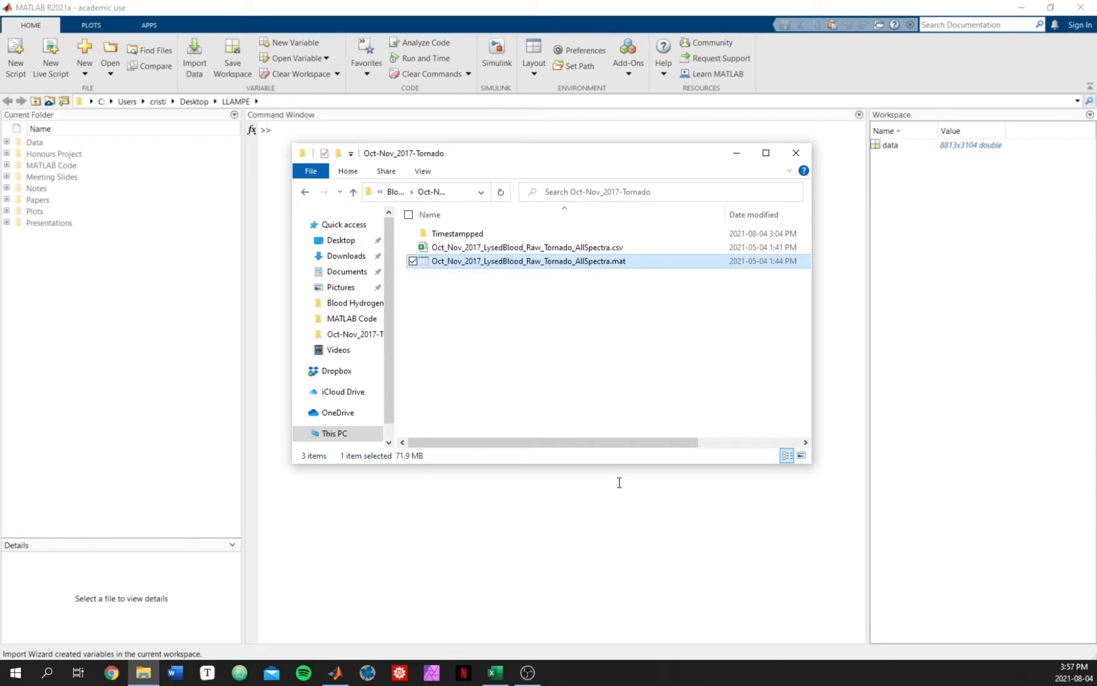
Step: Open the data variable in the variables editor, scroll through its rows, and close the editor
click(544, 520)
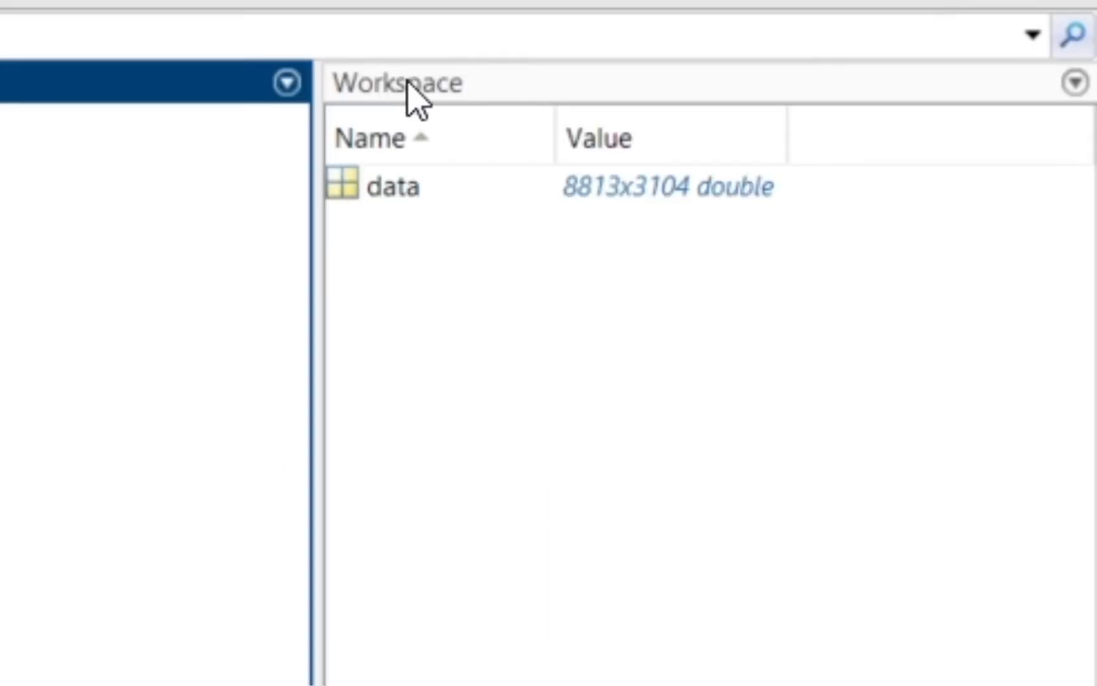
click(431, 238)
click(393, 190)
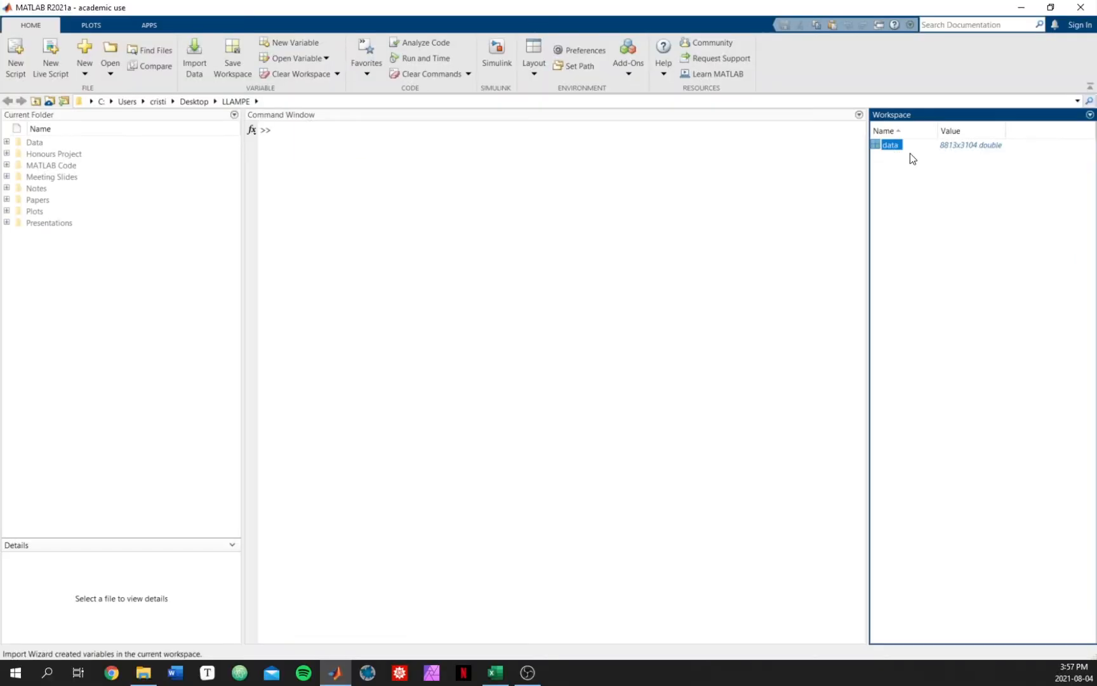
double_click(896, 146)
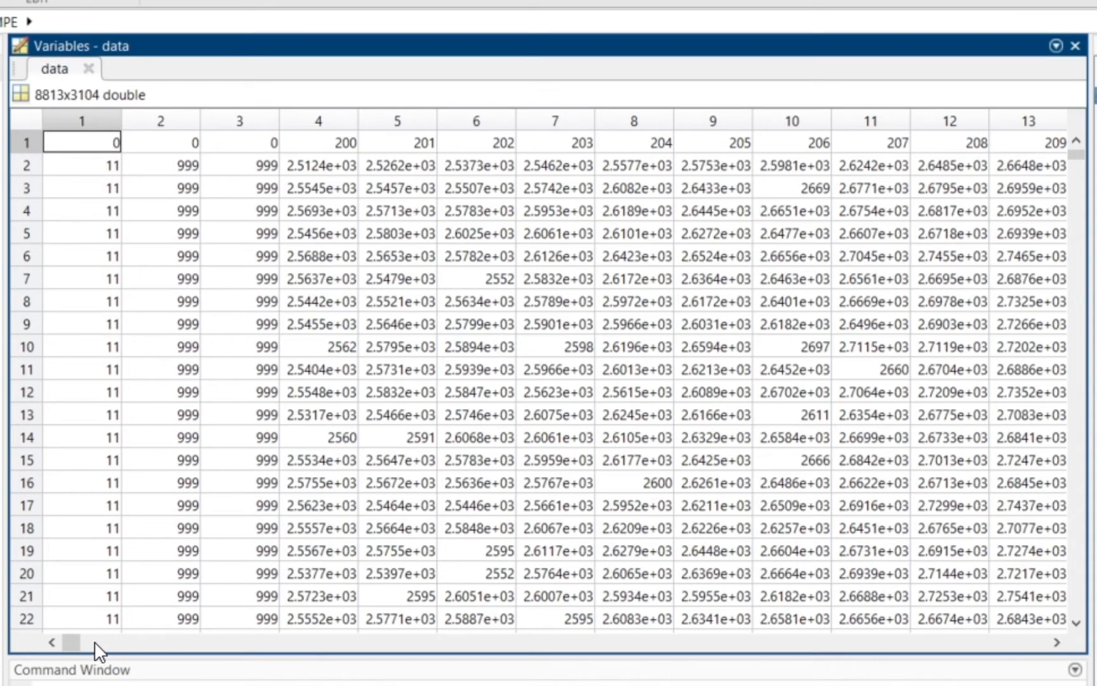
mouse_move(64, 640)
mouse_down()
mouse_move(80, 642)
mouse_move(48, 642)
mouse_up()
scroll(513, 386, down, 8)
scroll(513, 386, up, 8)
scroll(358, 390, down, 12)
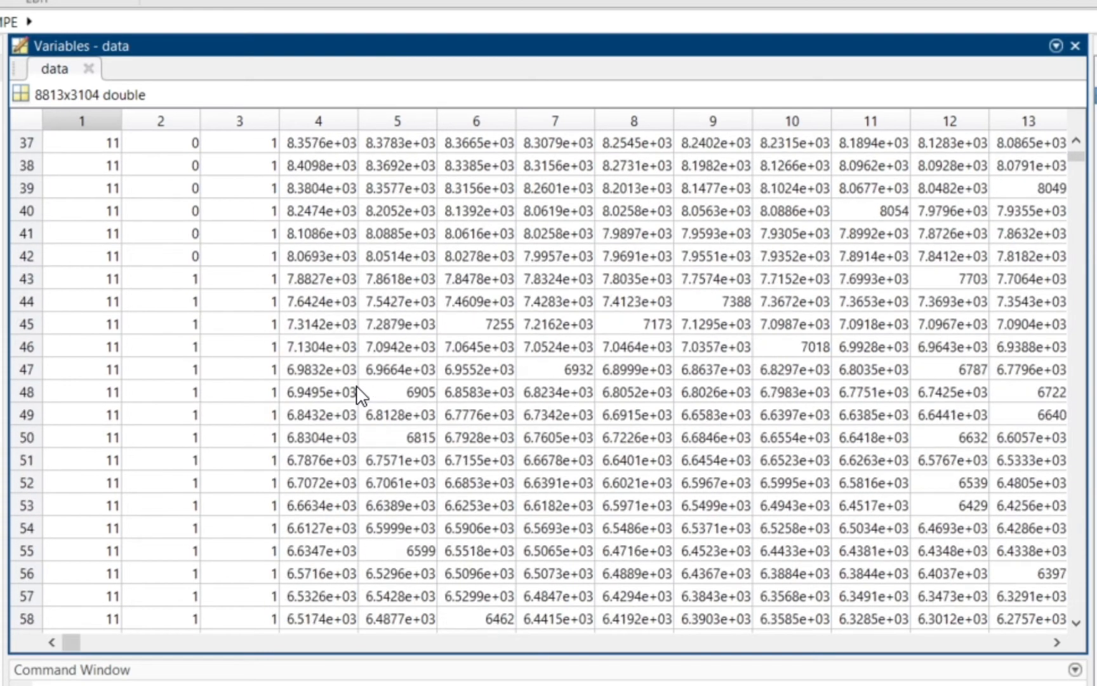
scroll(358, 390, down, 14)
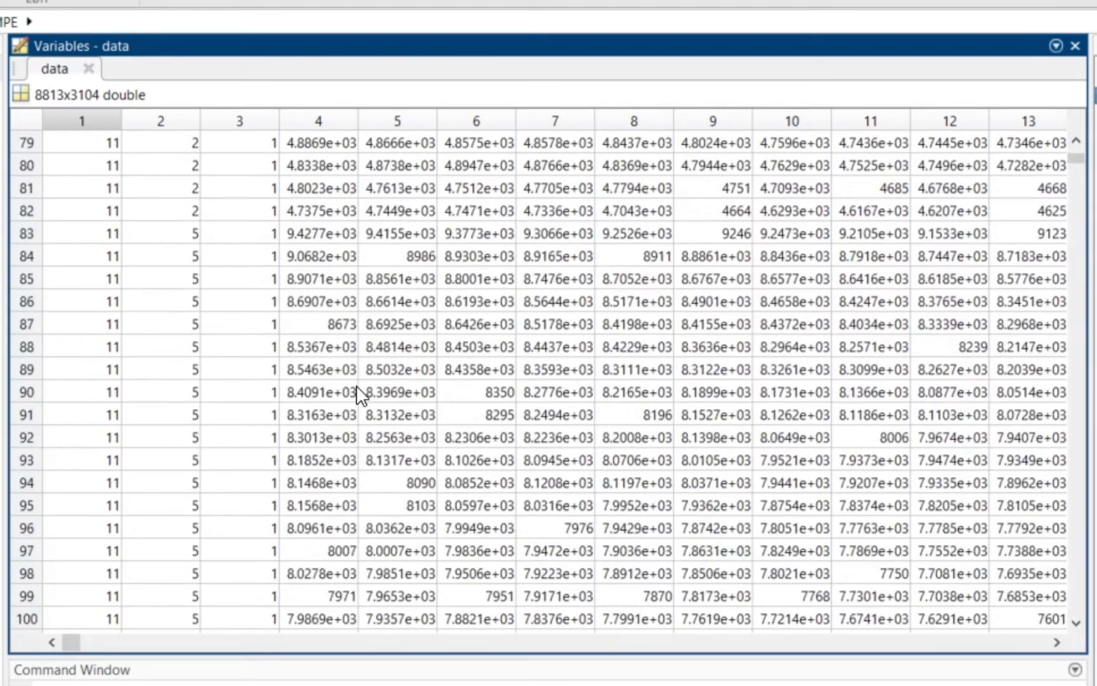
scroll(358, 390, down, 4)
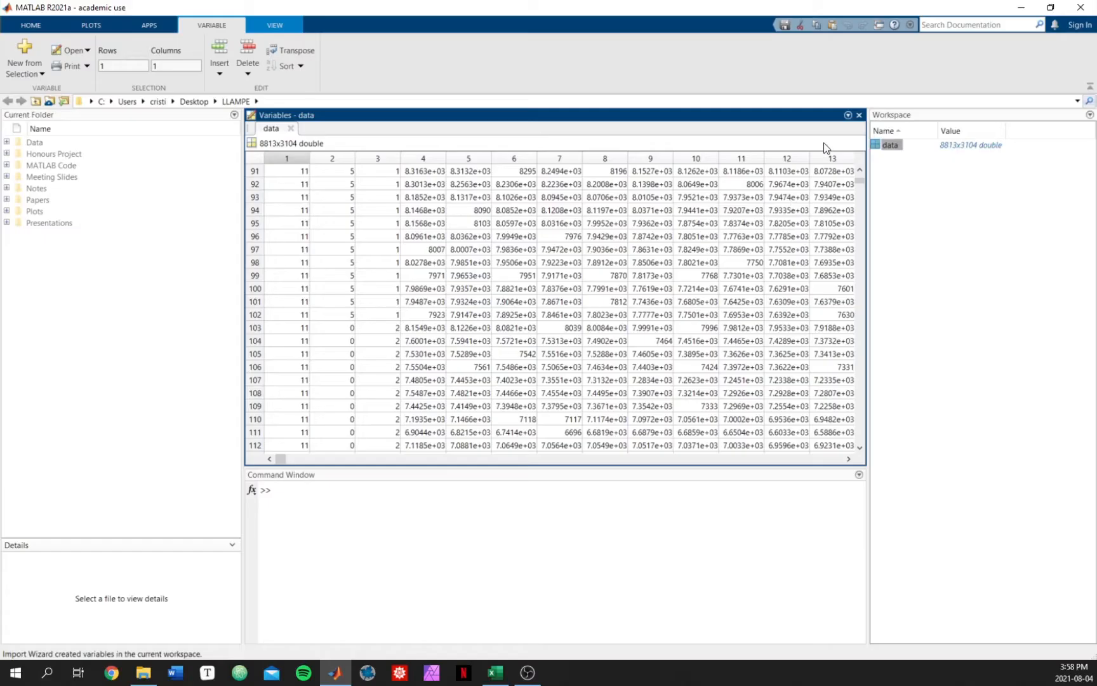
click(860, 115)
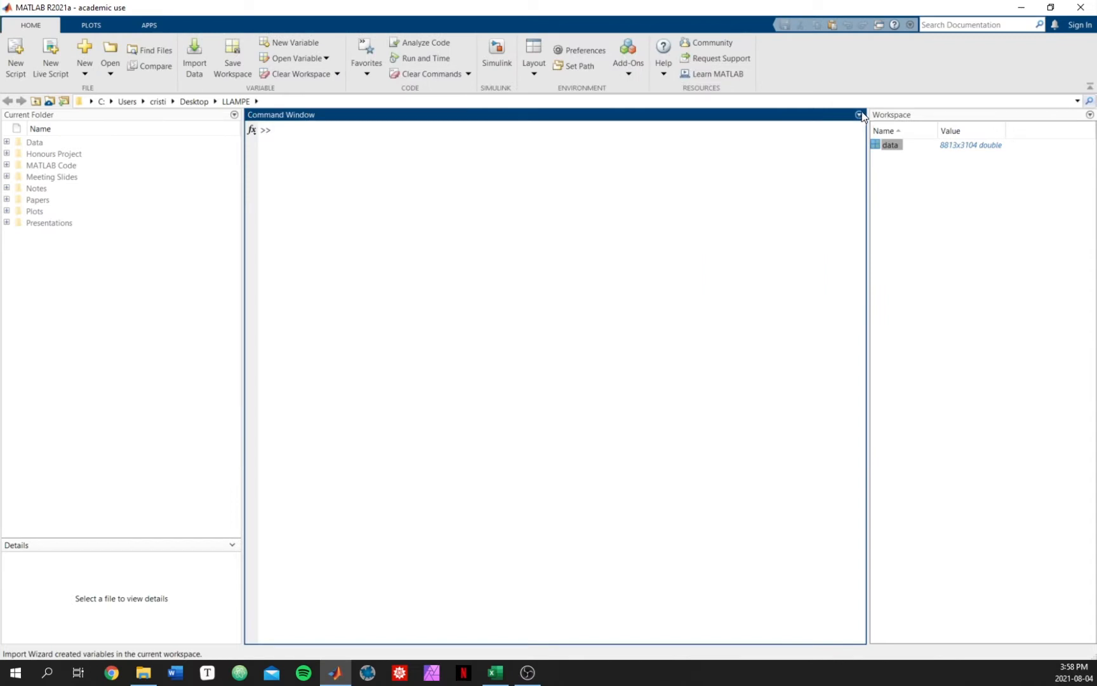
Step: Copy the Oct-Nov_2017-Tornado folder path from the file explorer's address bar
click(143, 673)
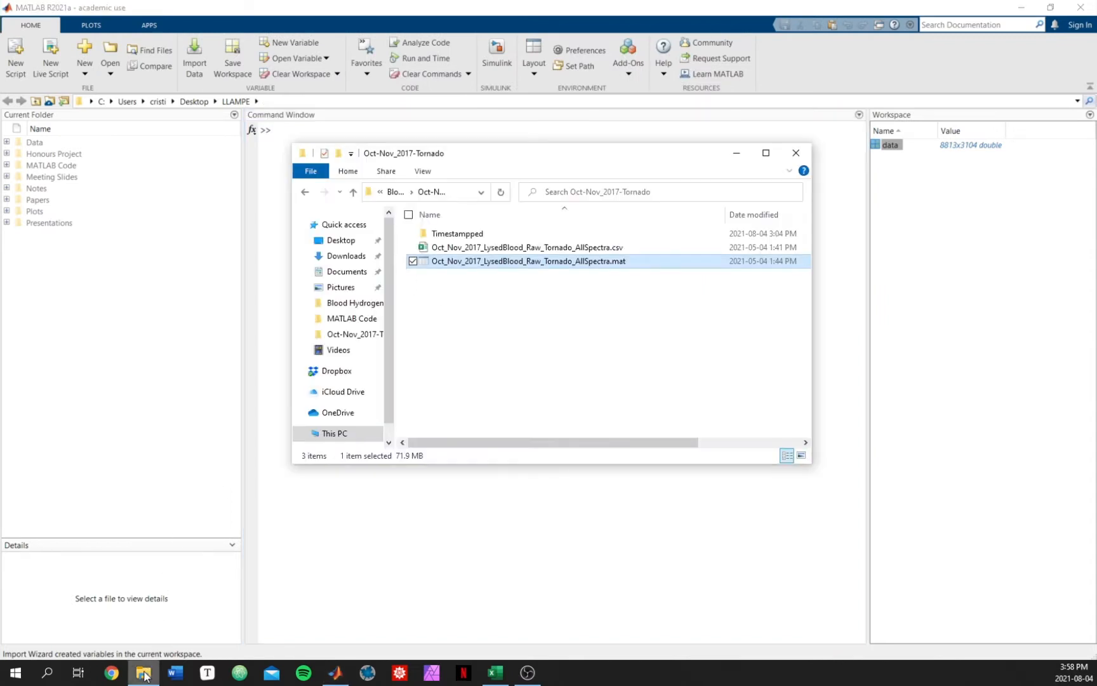
click(602, 309)
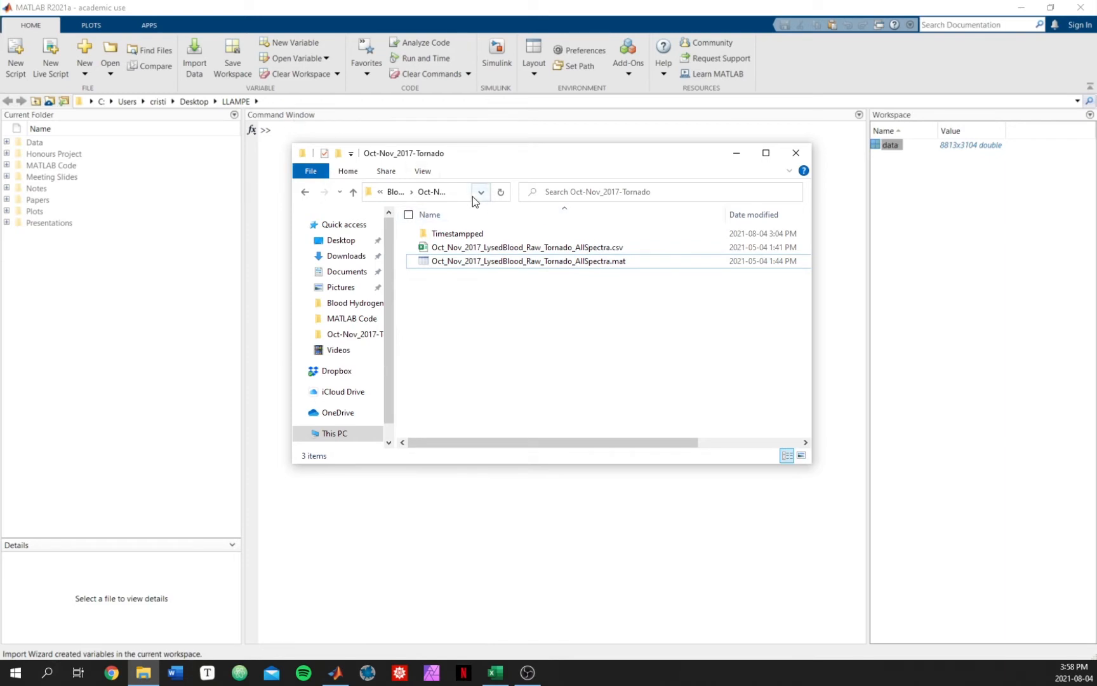
click(271, 205)
drag(821, 472, 863, 503)
drag(553, 150, 494, 136)
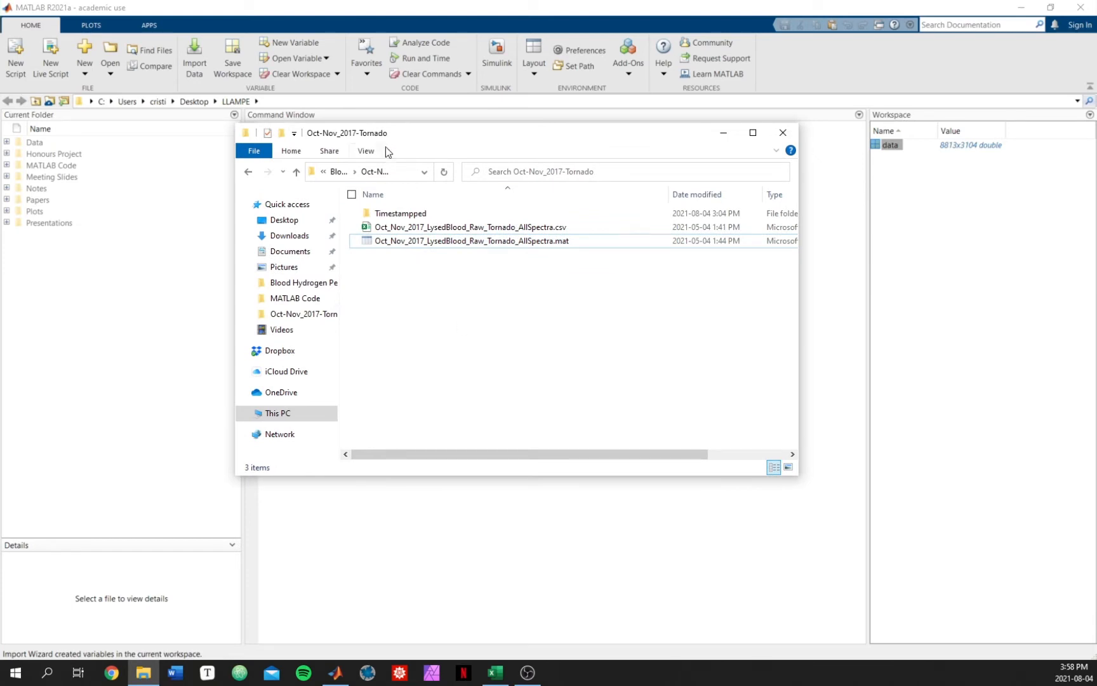
click(408, 172)
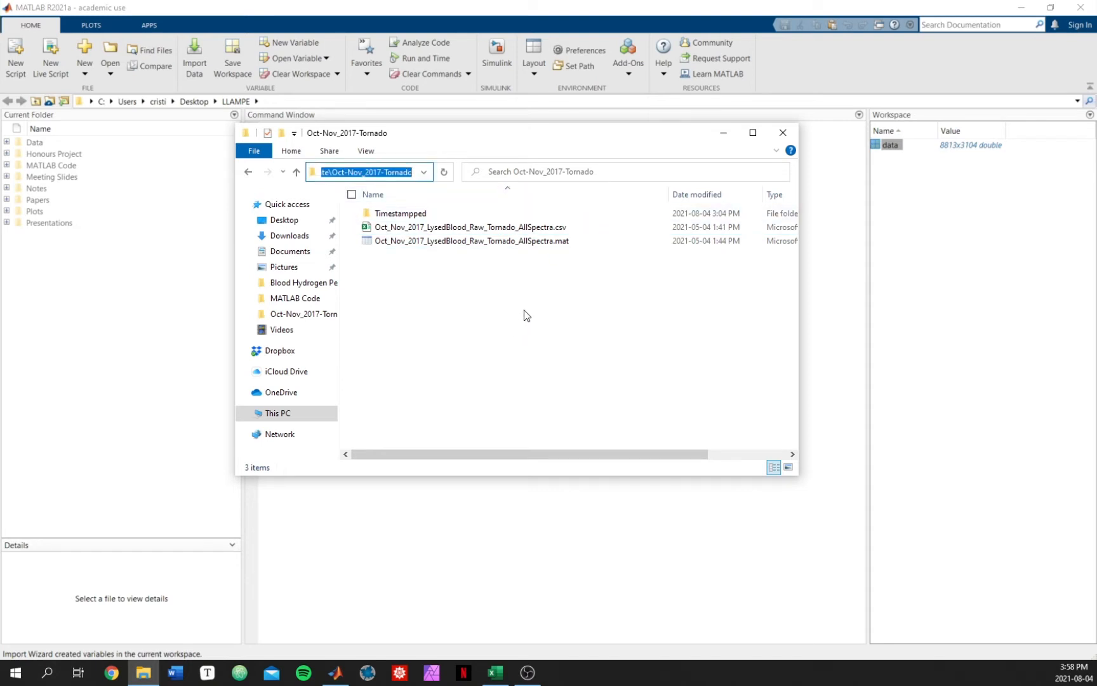
Step: Change MATLAB's current folder to the copied Oct-Nov_2017-Tornado path with a cd command
click(442, 532)
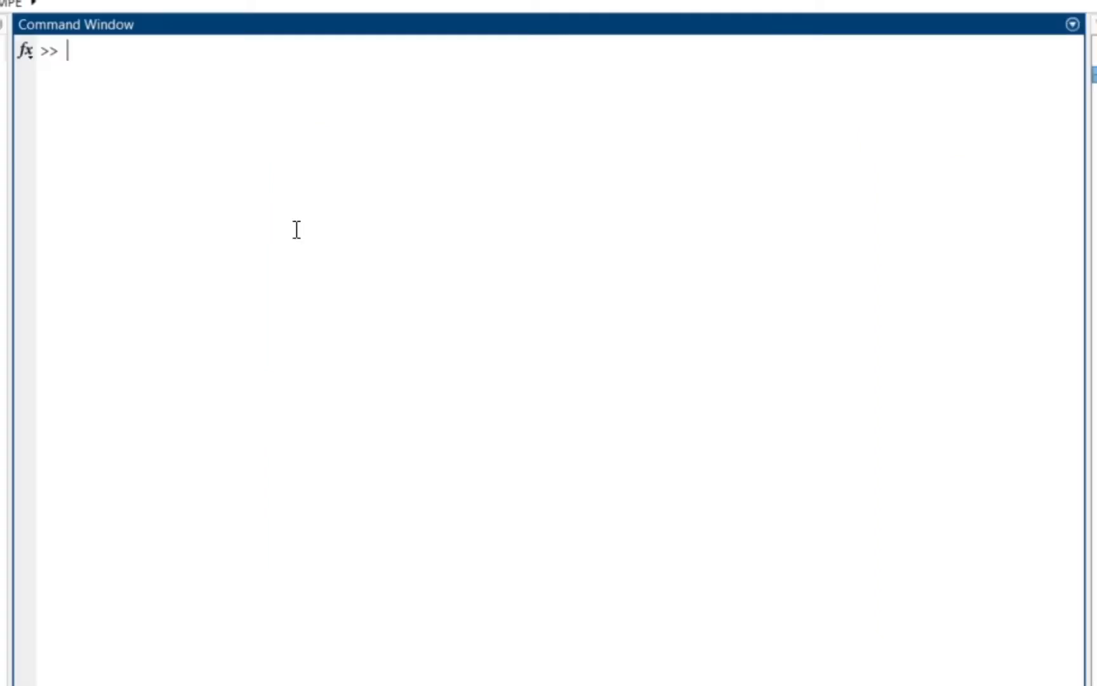
text(cd(')
text(C:\Users\cristi\Desktop\LLAMPE\Data\Blood Lysate\Oct-Nov_2017-Tornado)
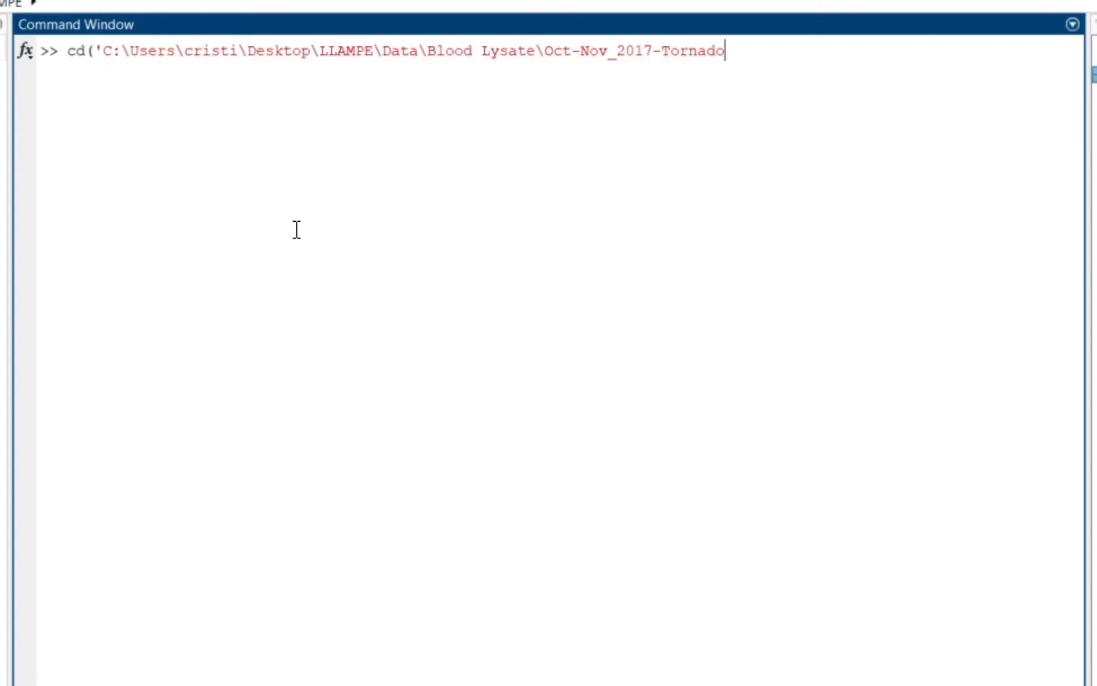
text('))
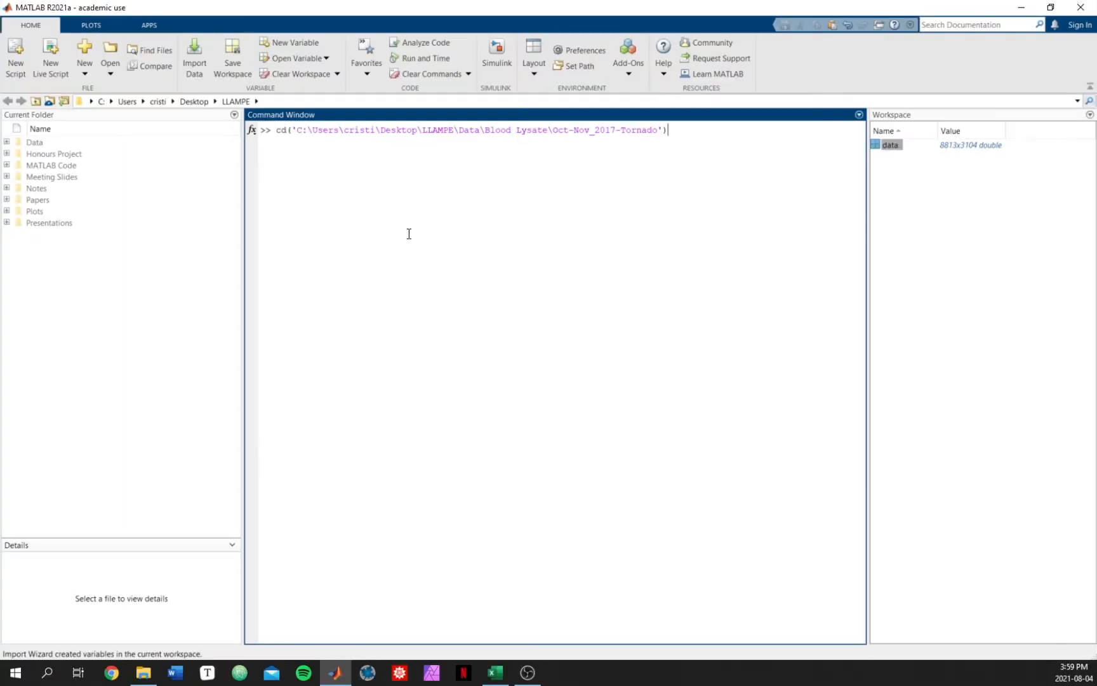
key(Return)
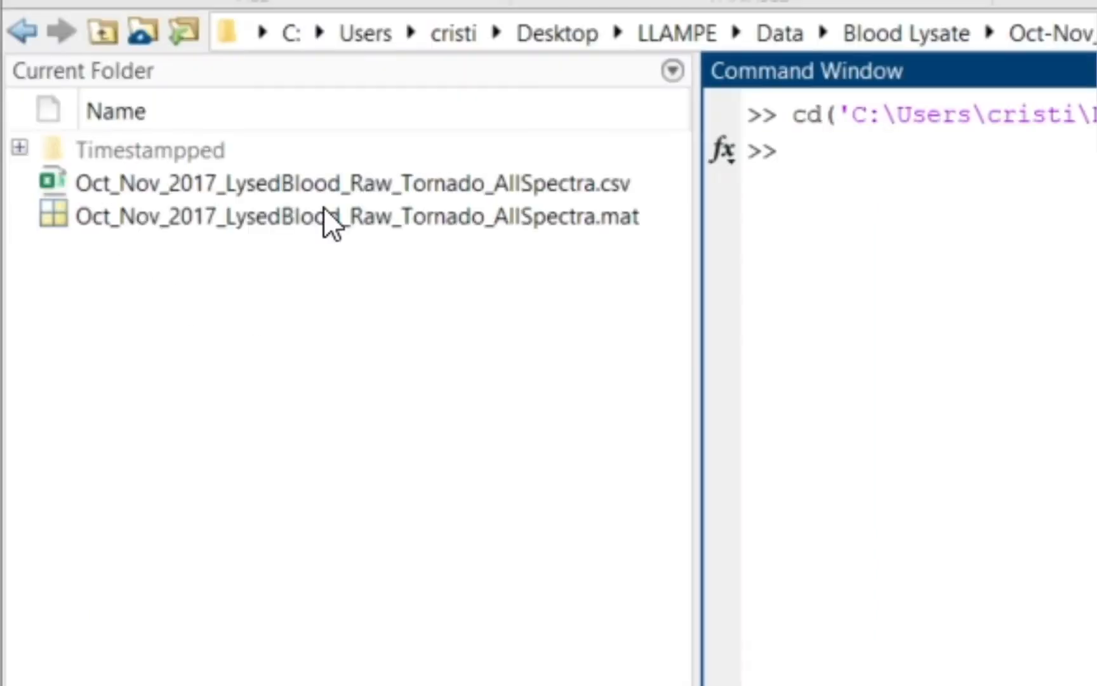
Step: Inspect the two data files' details in the file explorer
click(111, 185)
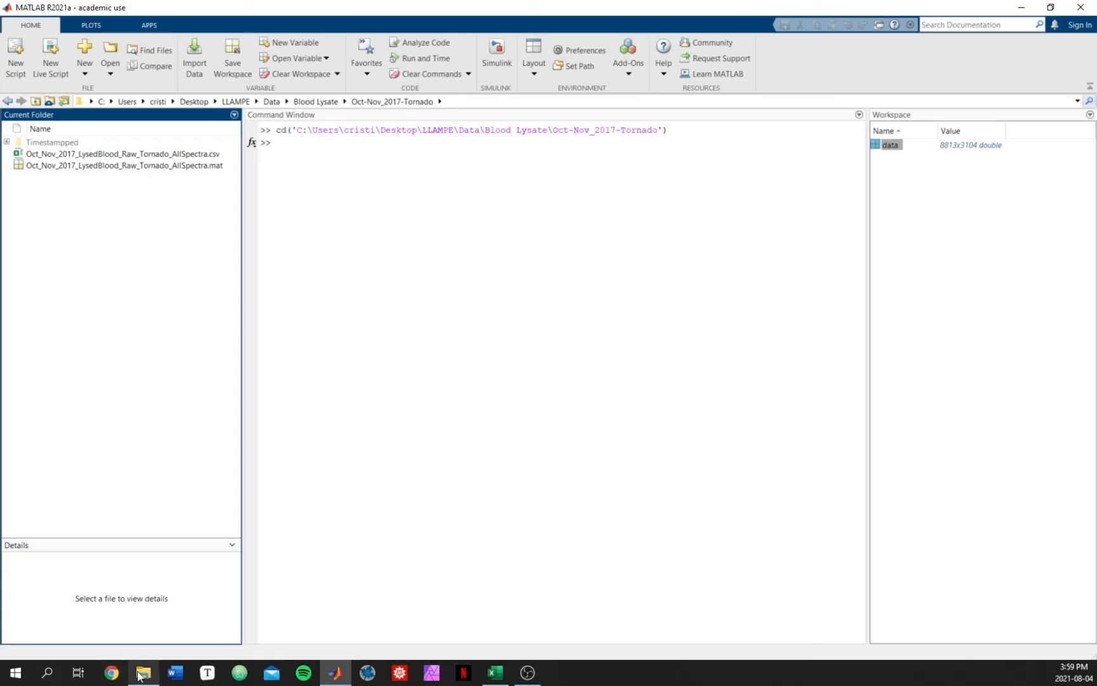
click(141, 673)
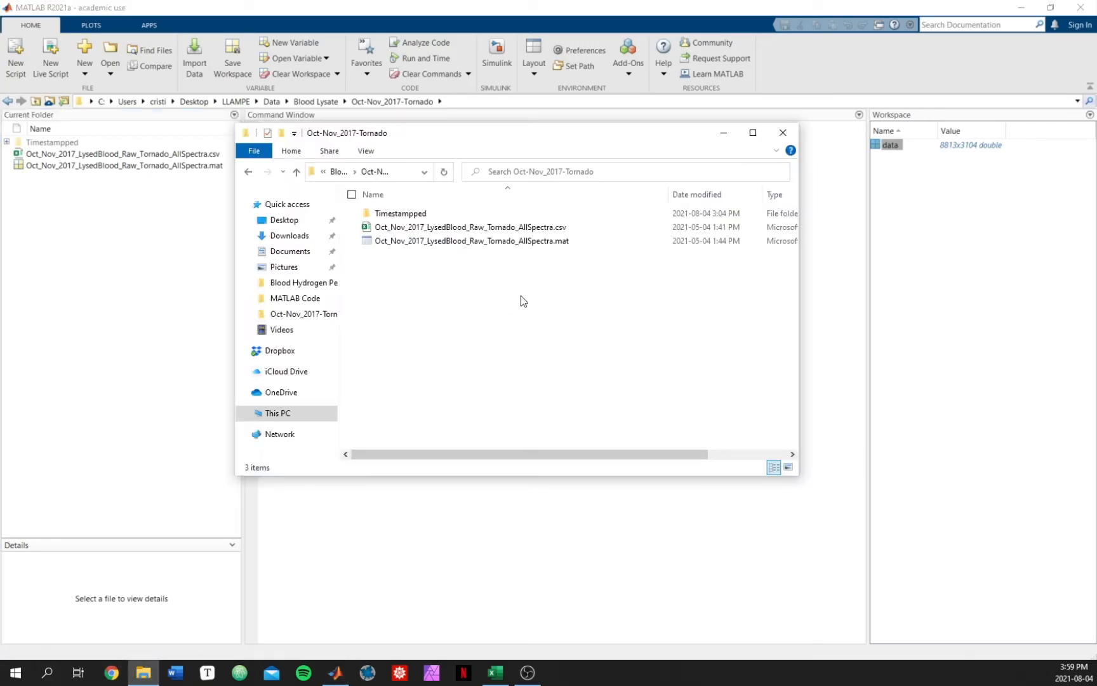
click(568, 241)
click(562, 241)
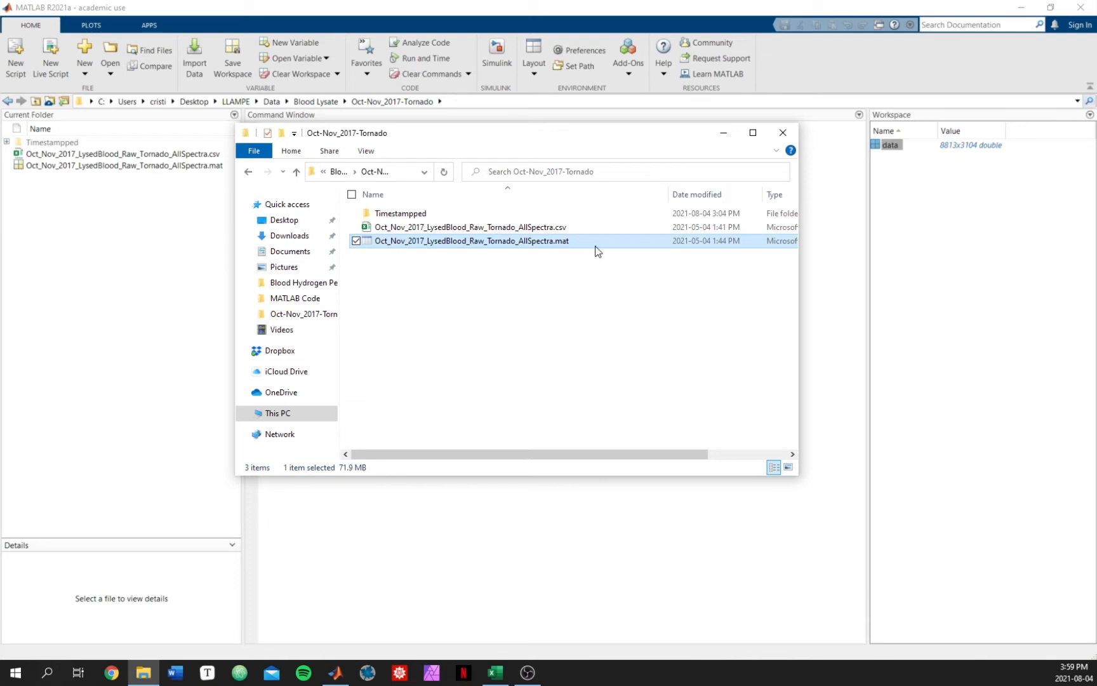
key(ctrl+a)
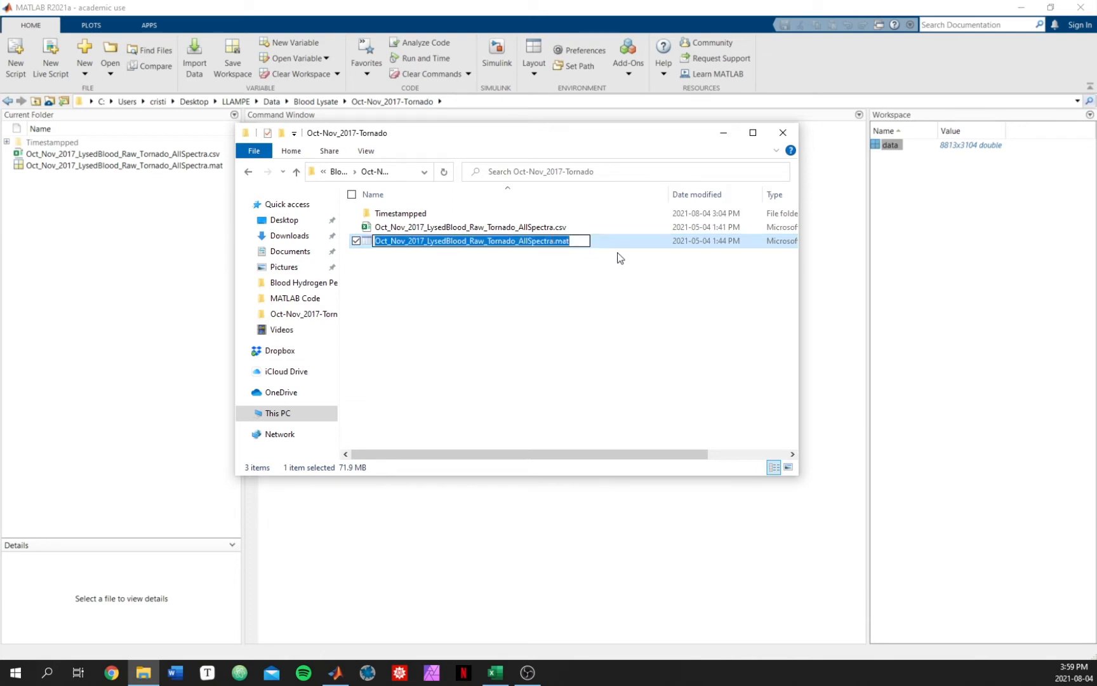
click(840, 236)
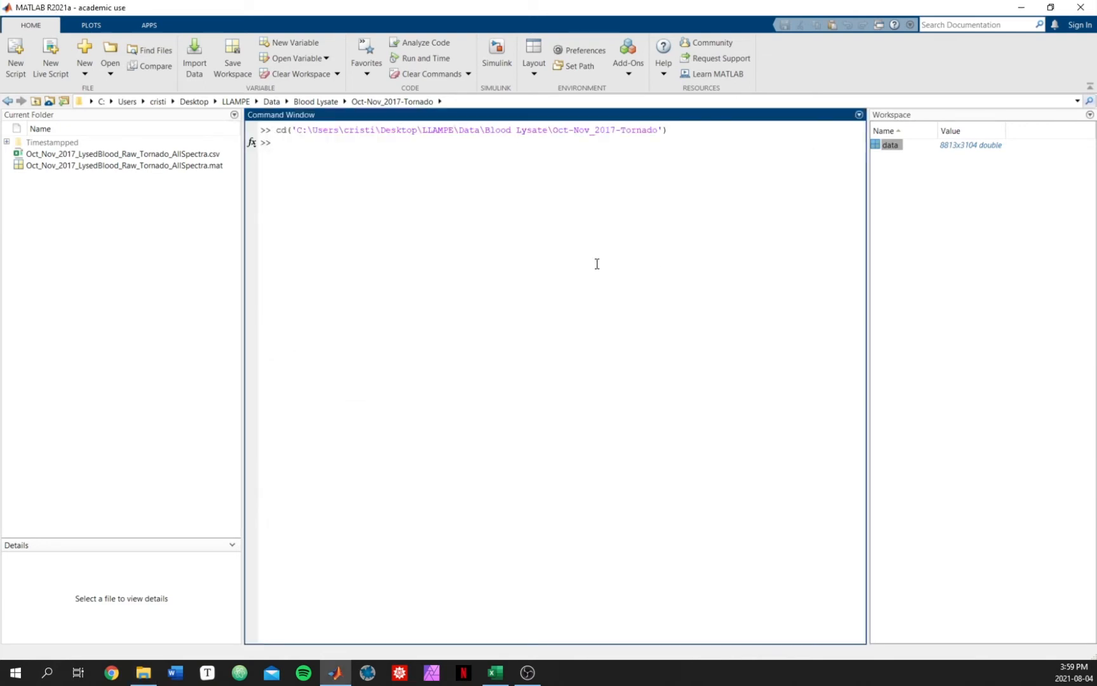
Step: Clear all workspace variables and load Oct_Nov_2017_LysedBlood_Raw_Tornado_AllSpectra.mat with the load command
text(clear all)
key(Return)
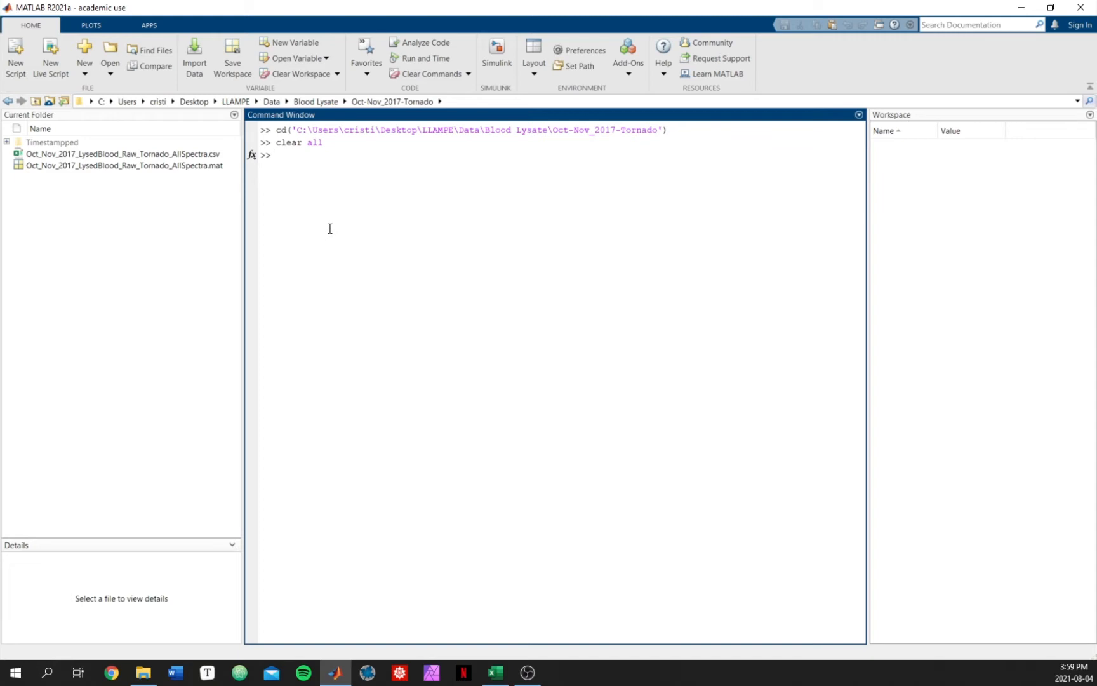
text(load()
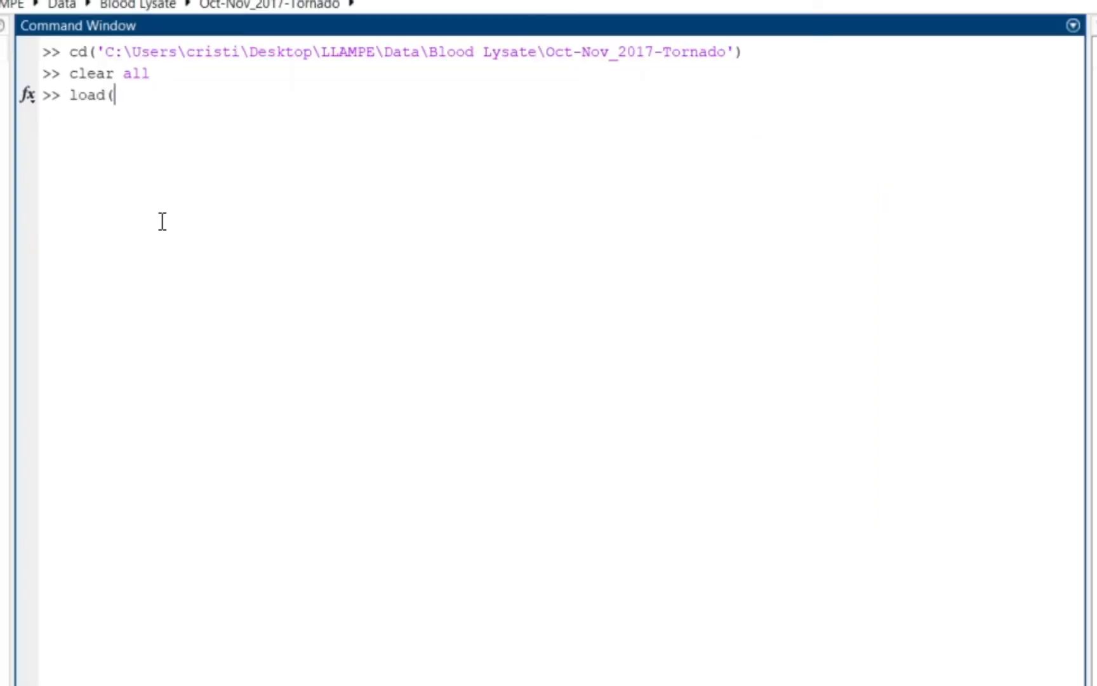
text(')
key(Tab)
text('))
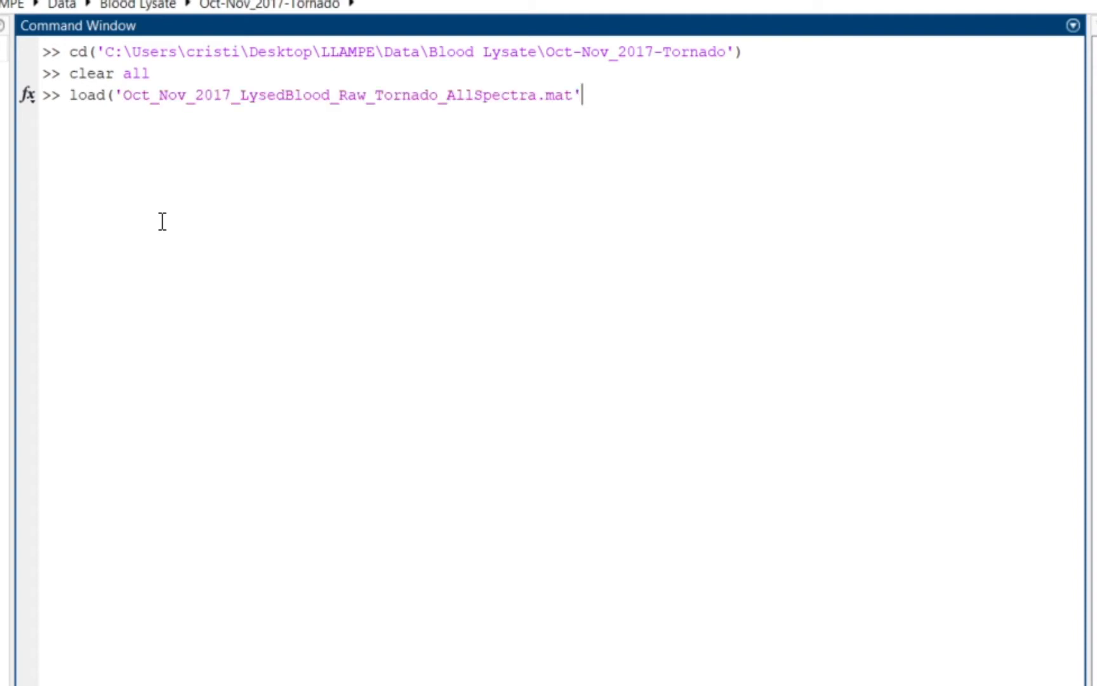
key(Return)
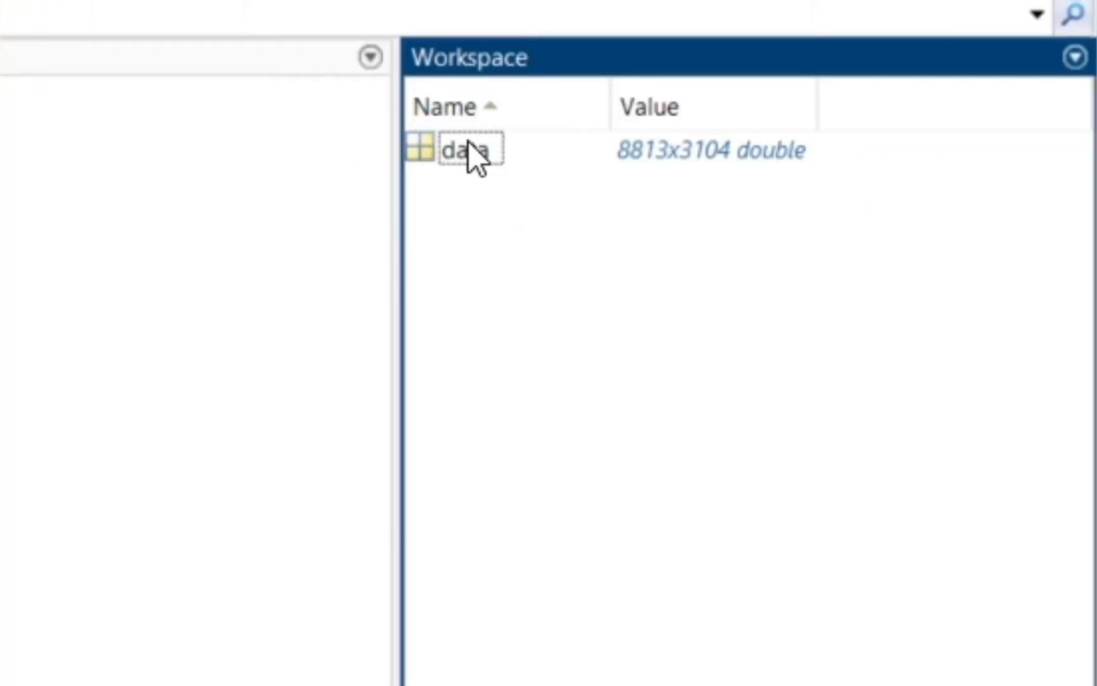
Step: Inspect the loaded data variable and select the CSV file in the file explorer
click(469, 142)
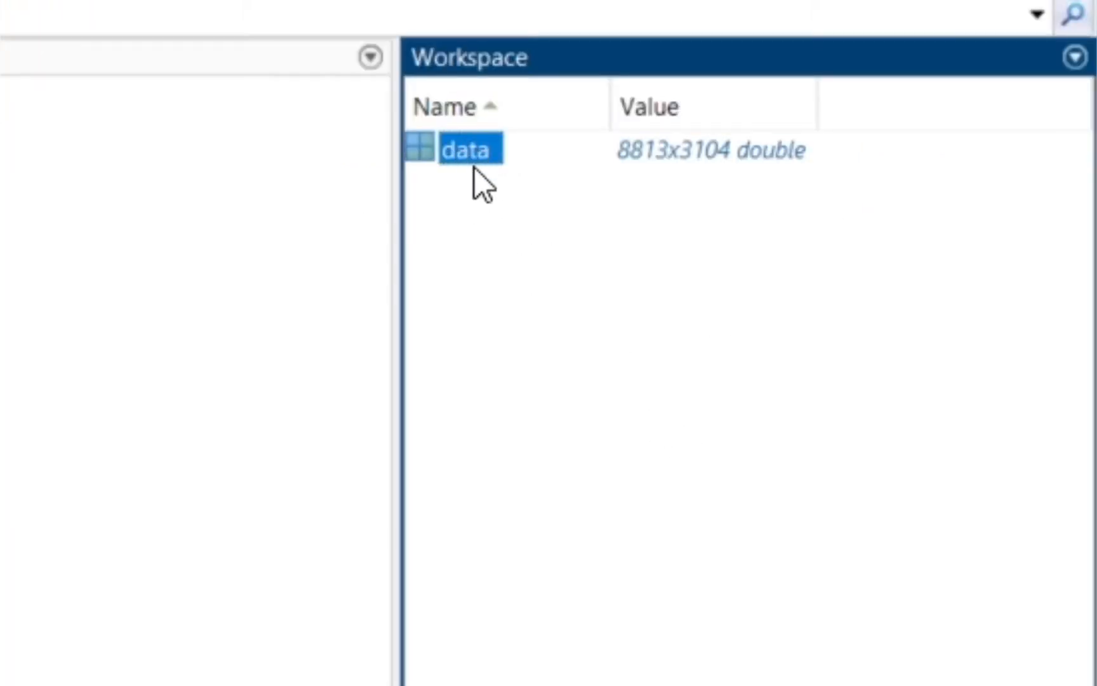
click(480, 208)
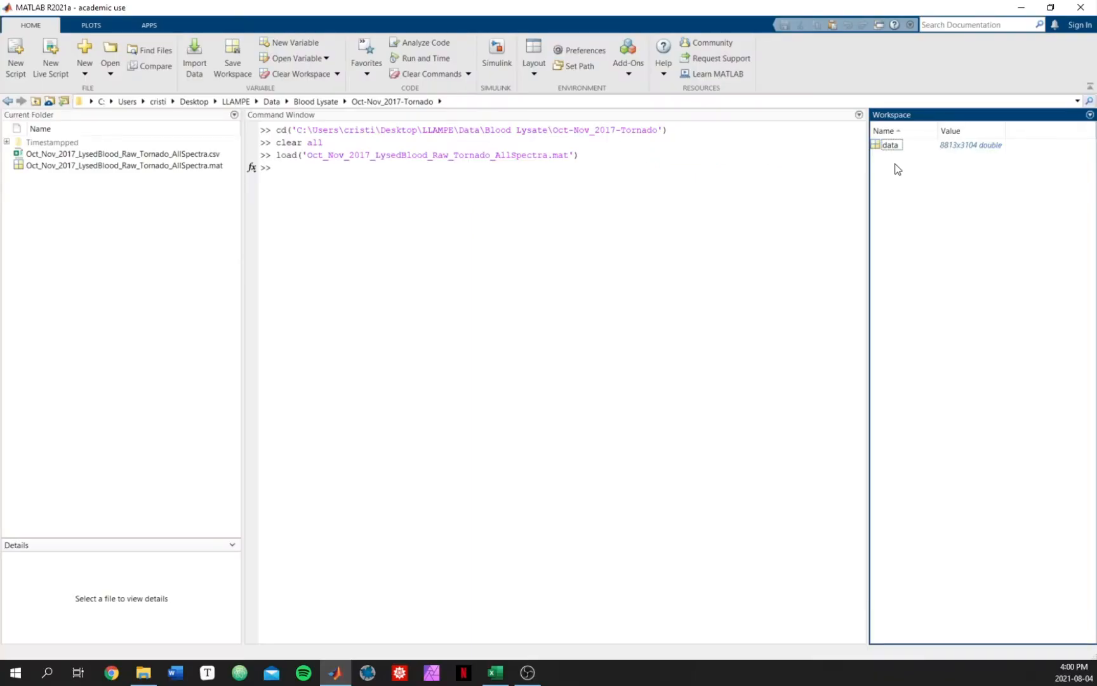
click(561, 178)
key(alt+Tab)
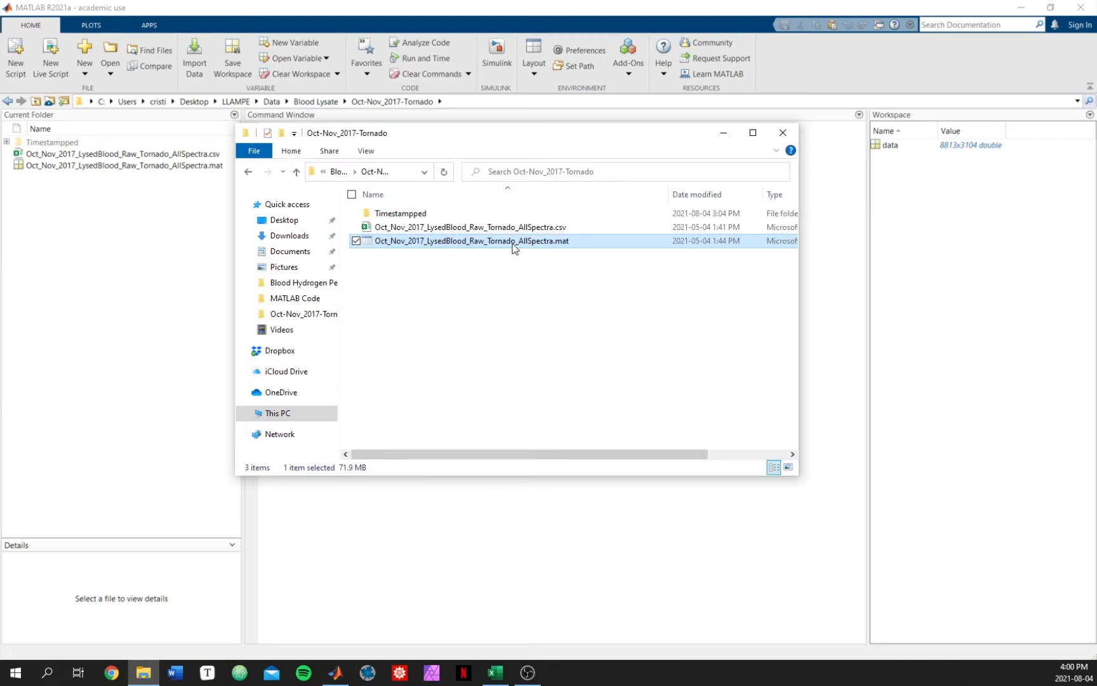
click(542, 228)
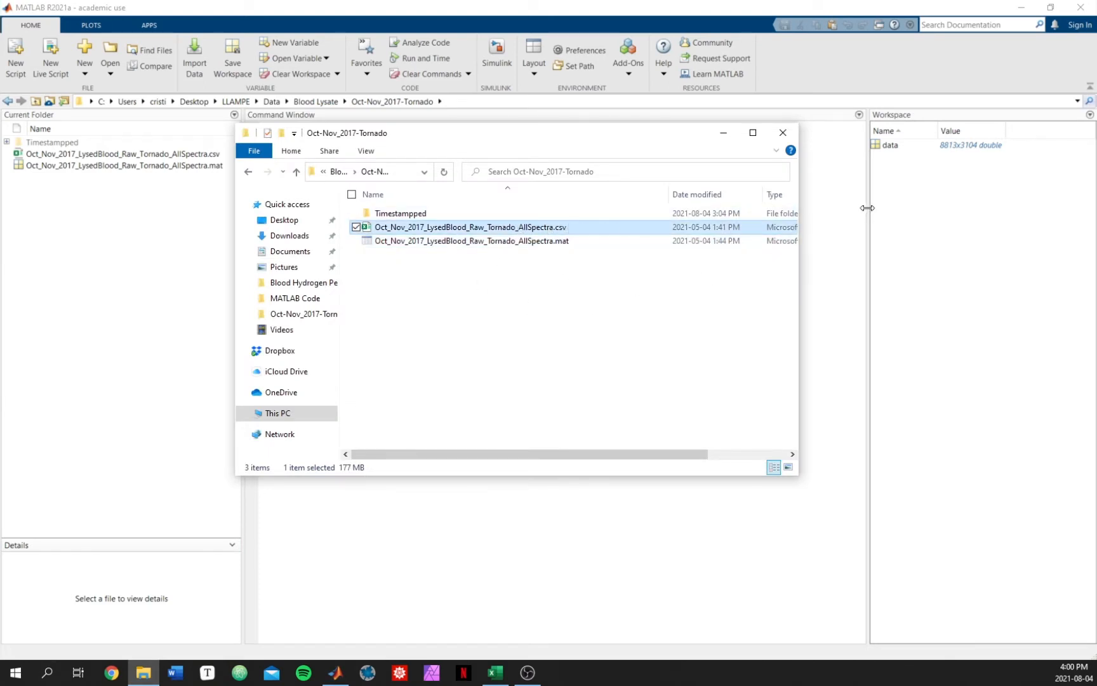
key(alt+Tab)
Step: Clear all workspace variables with the clear all command
text(clea)
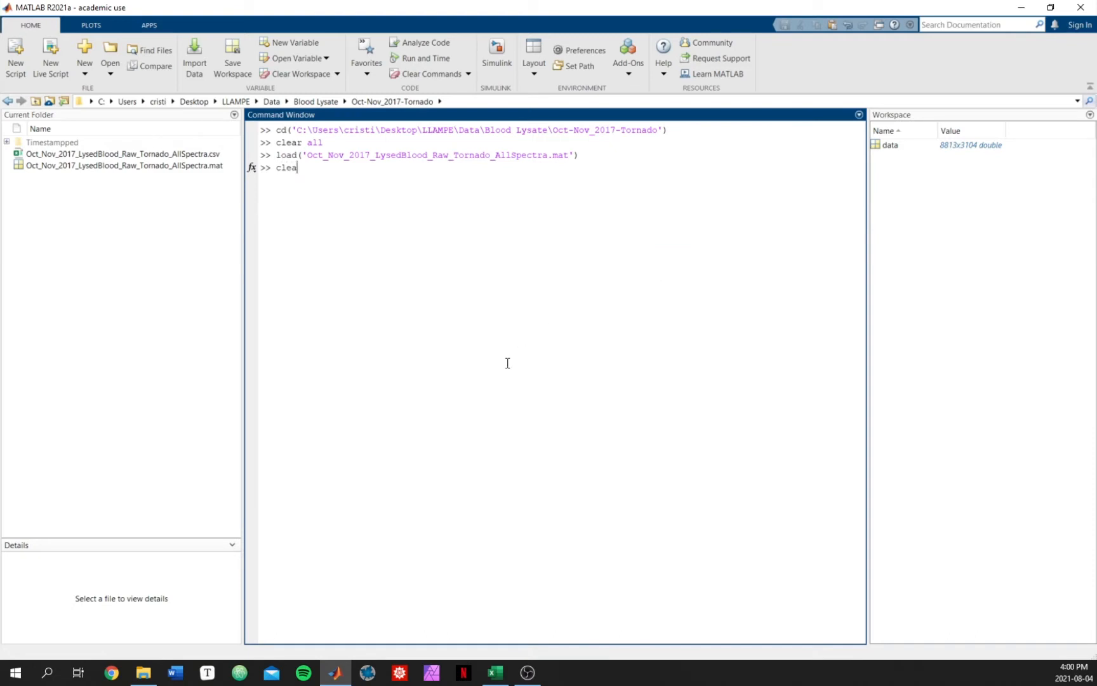
text(r all)
key(Return)
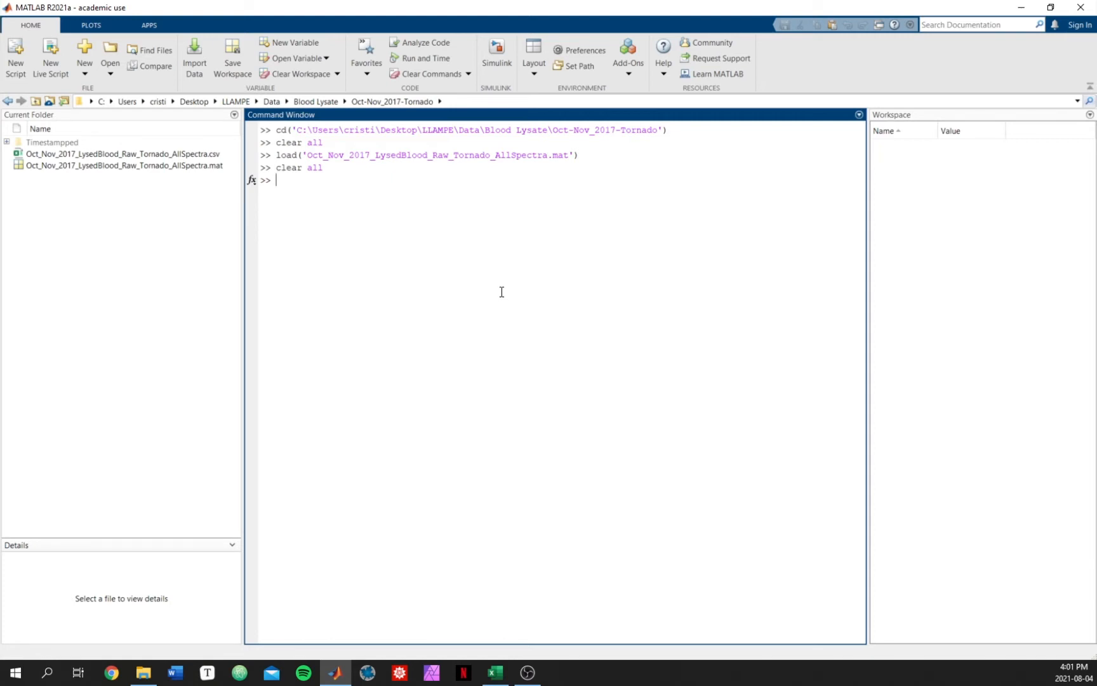
Step: Start a command assigning data = dlmread(); in the Command Window
text(data =)
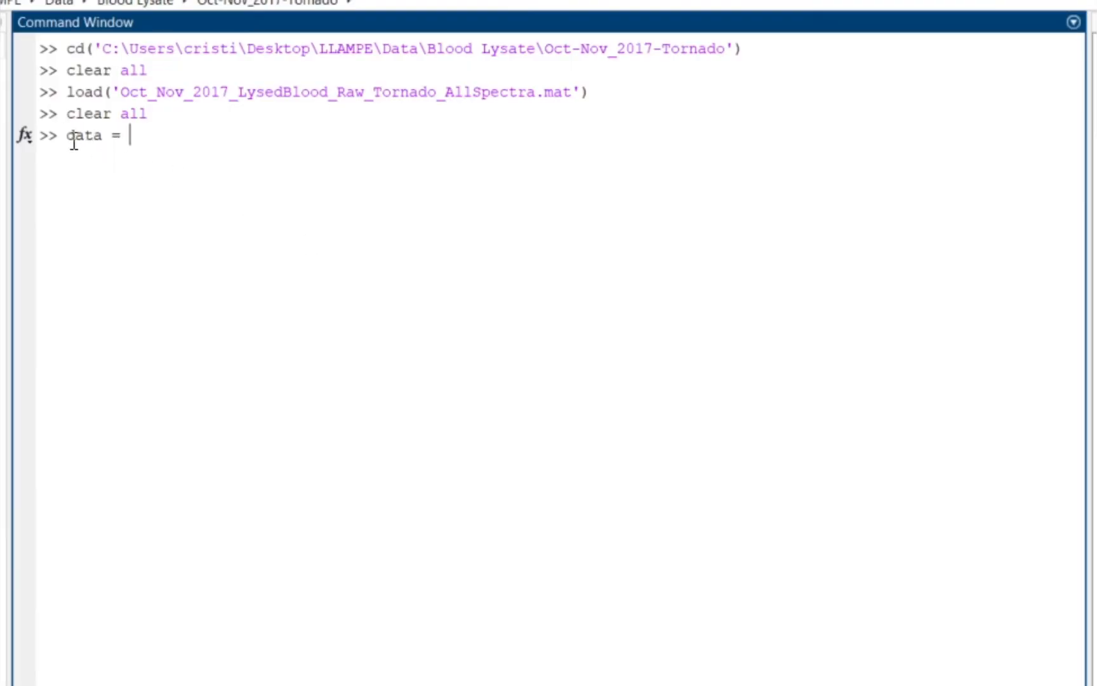
drag(66, 134, 103, 136)
click(103, 166)
click(263, 154)
text(dlmread())
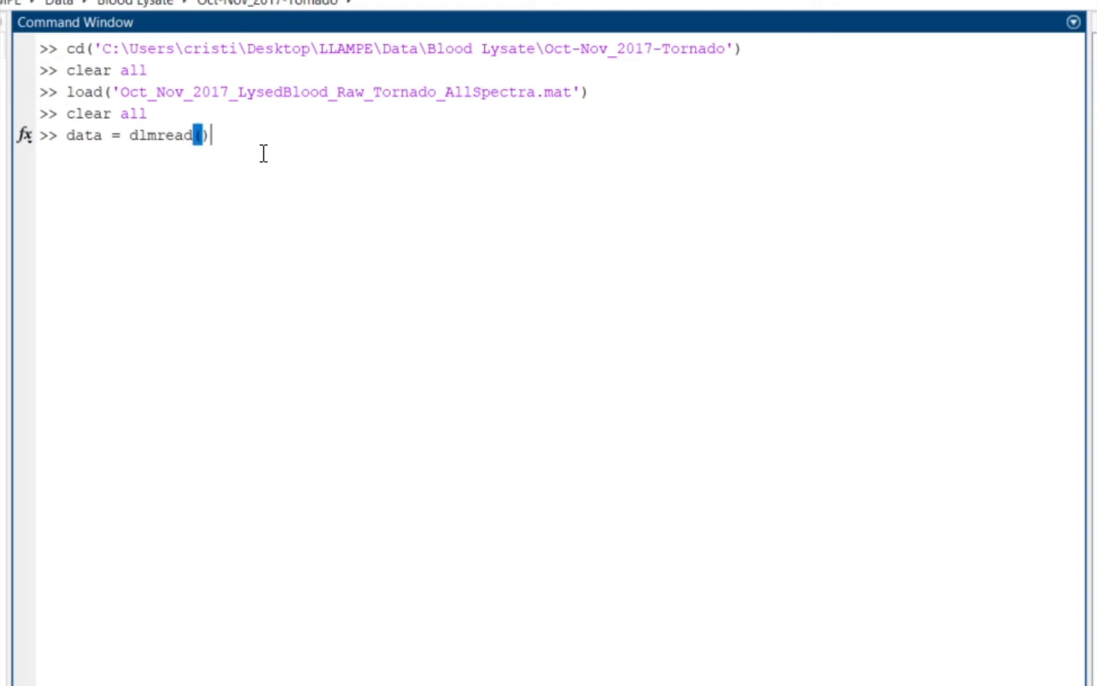
text(;)
Step: Copy the CSV file's name from the file explorer and paste it as a quoted argument into dlmread
key(Right)
key(Left)
key(Left)
key(alt+Tab)
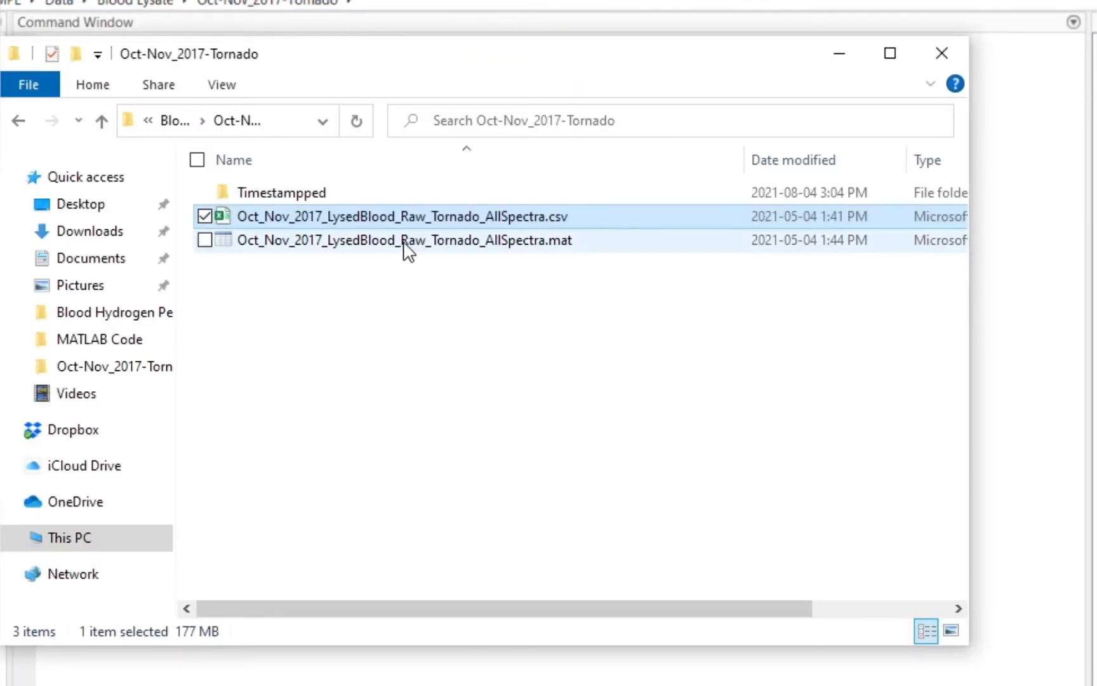
click(414, 216)
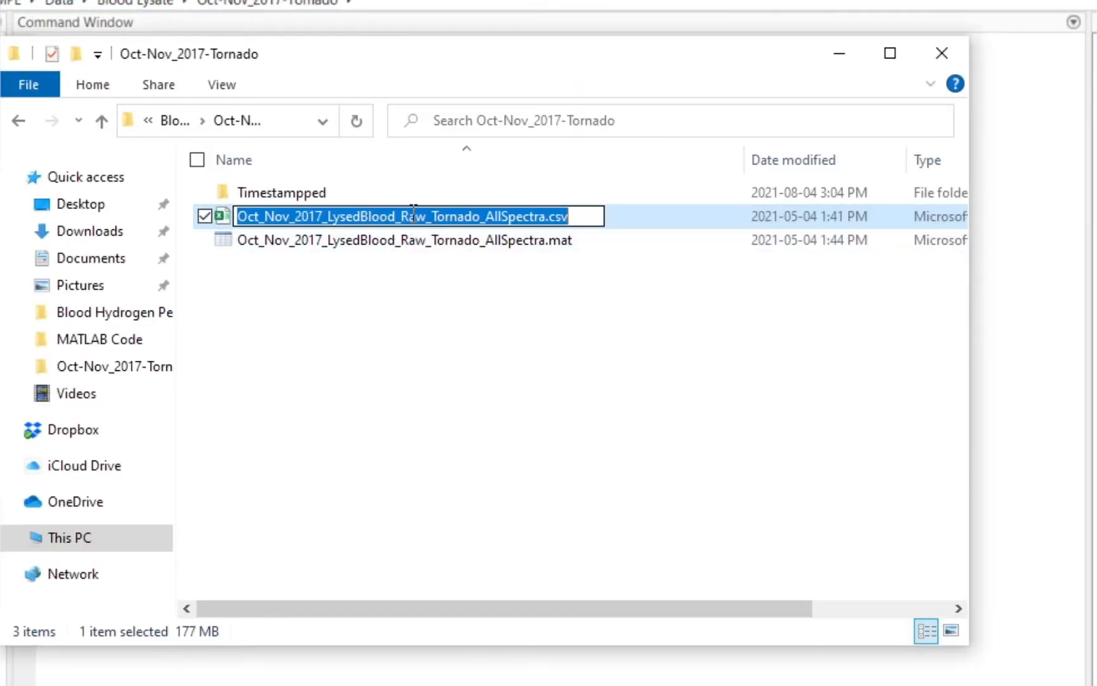
key(ctrl+a)
key(ctrl+c)
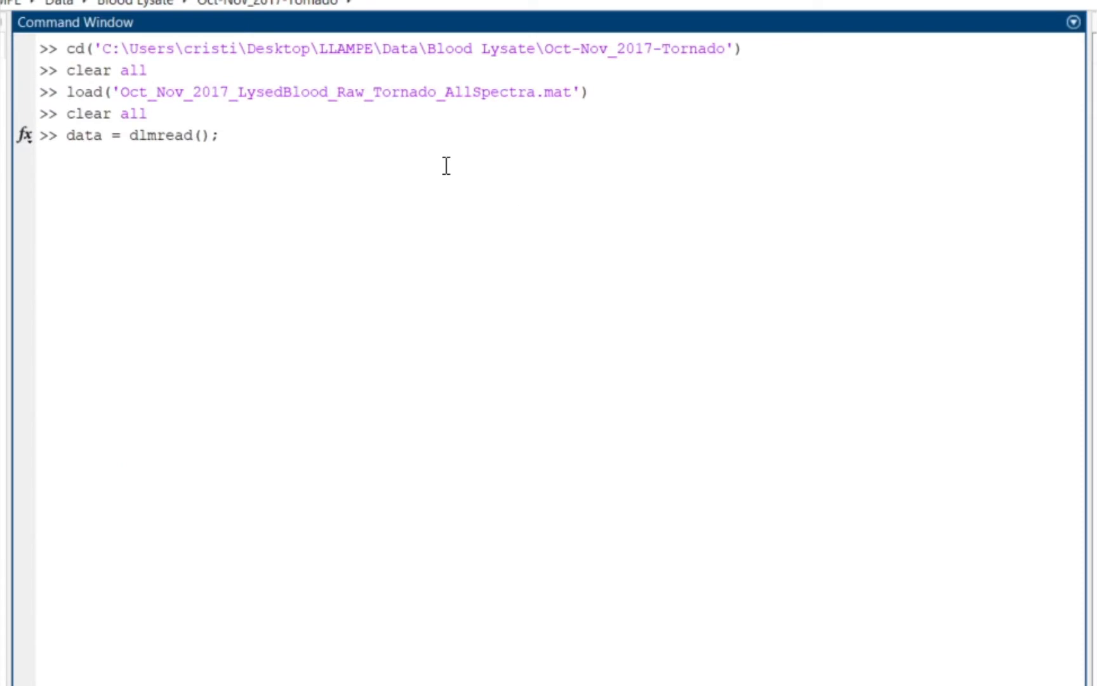
key(Left)
key(Left)
text(')
key(ctrl+v)
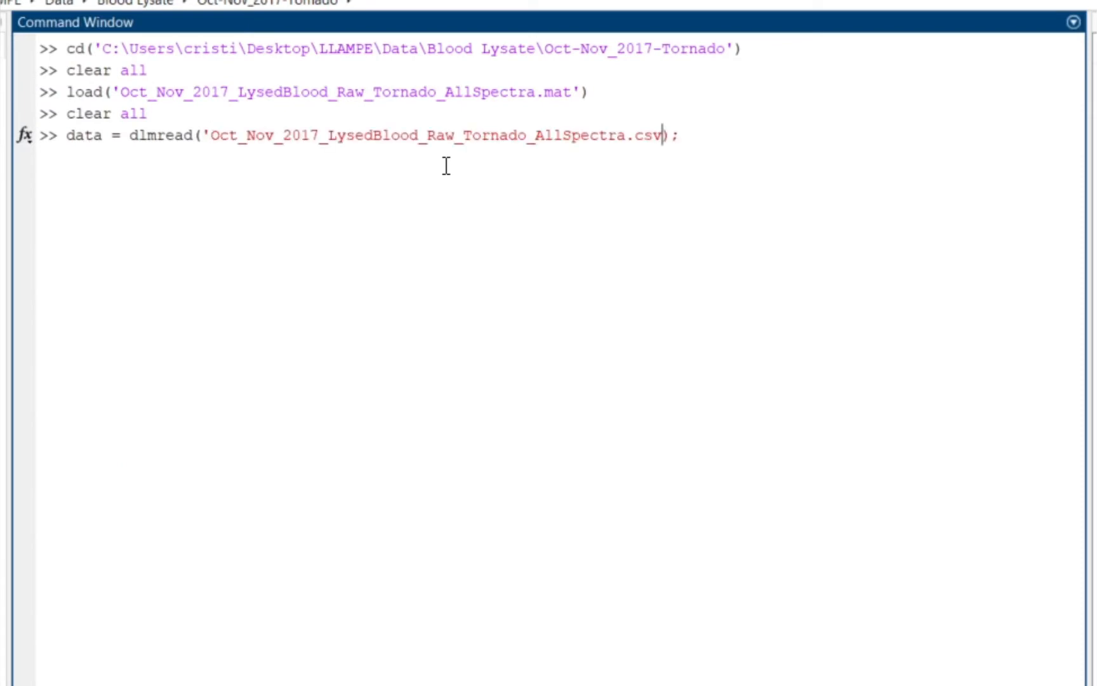
Step: Add a comma ',' delimiter argument after the file name in the dlmread call
text(',)
text(',',)
Step: Examine the CSV data's layout in the spreadsheet, starting from cell A1
click(501, 679)
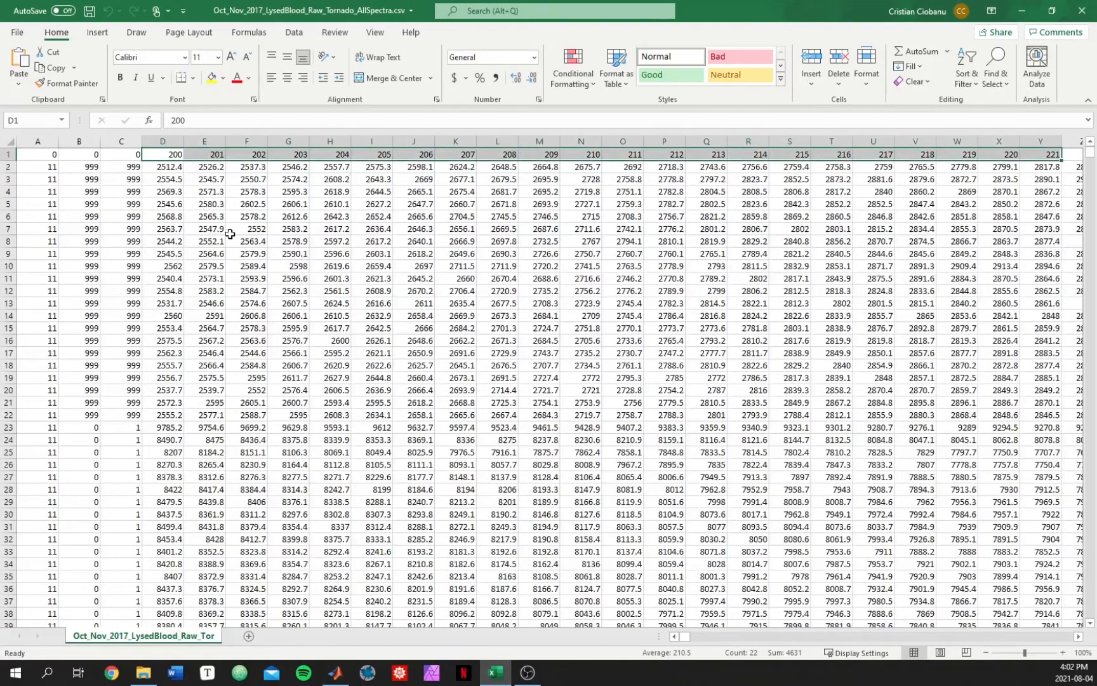
click(57, 158)
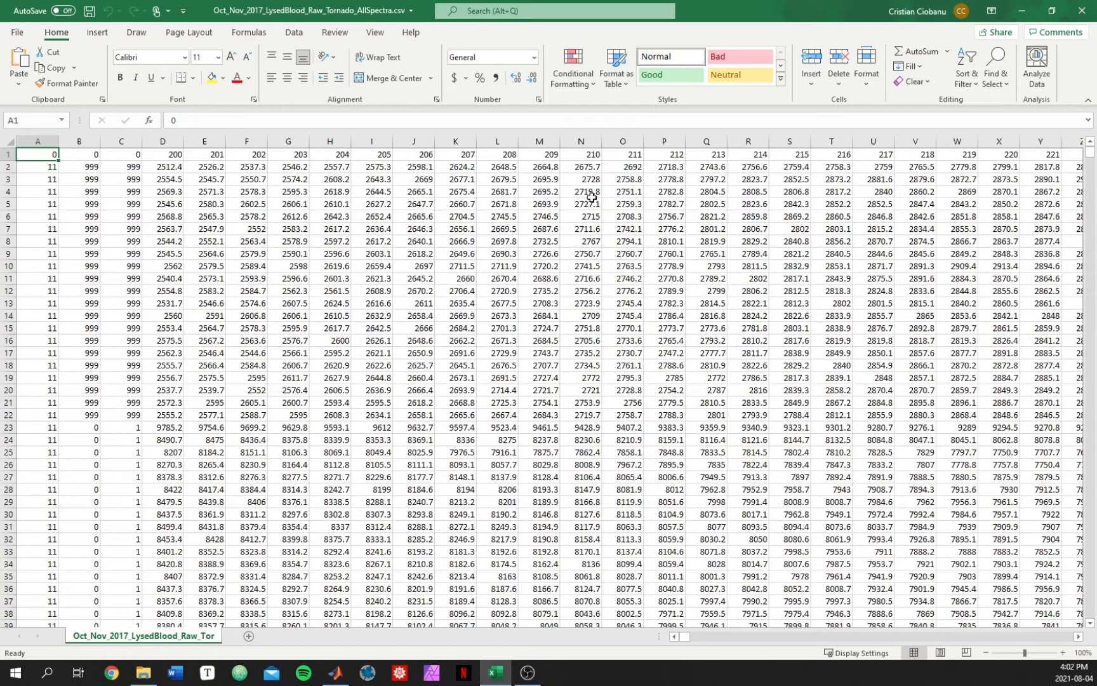
drag(89, 166, 527, 368)
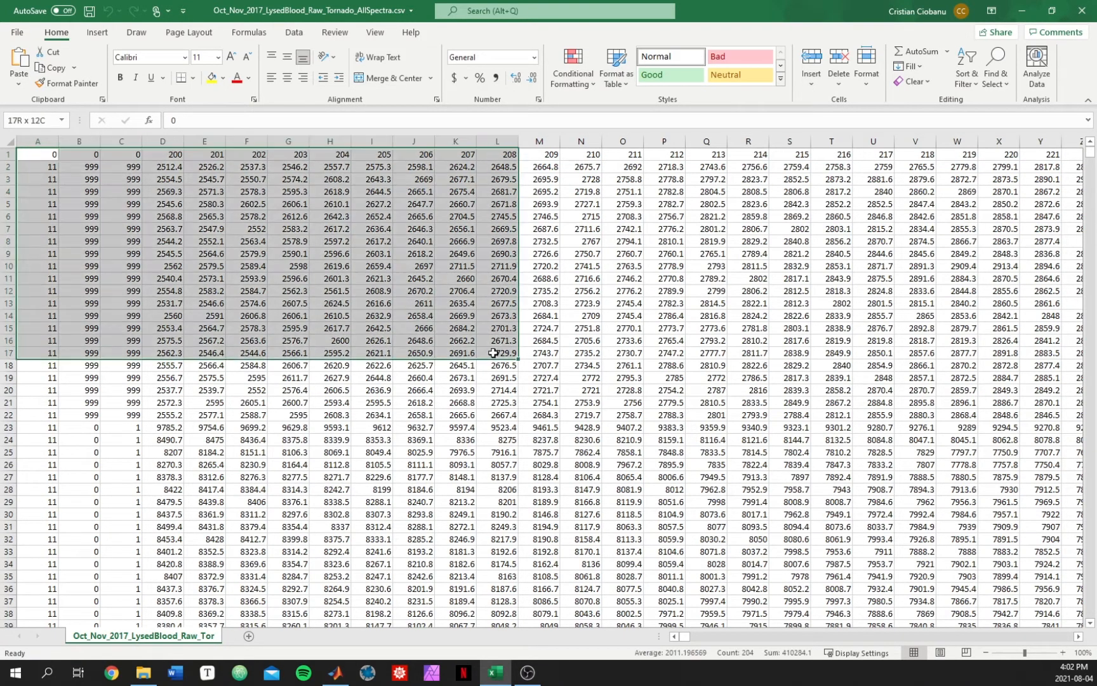
click(749, 409)
key(alt+Tab)
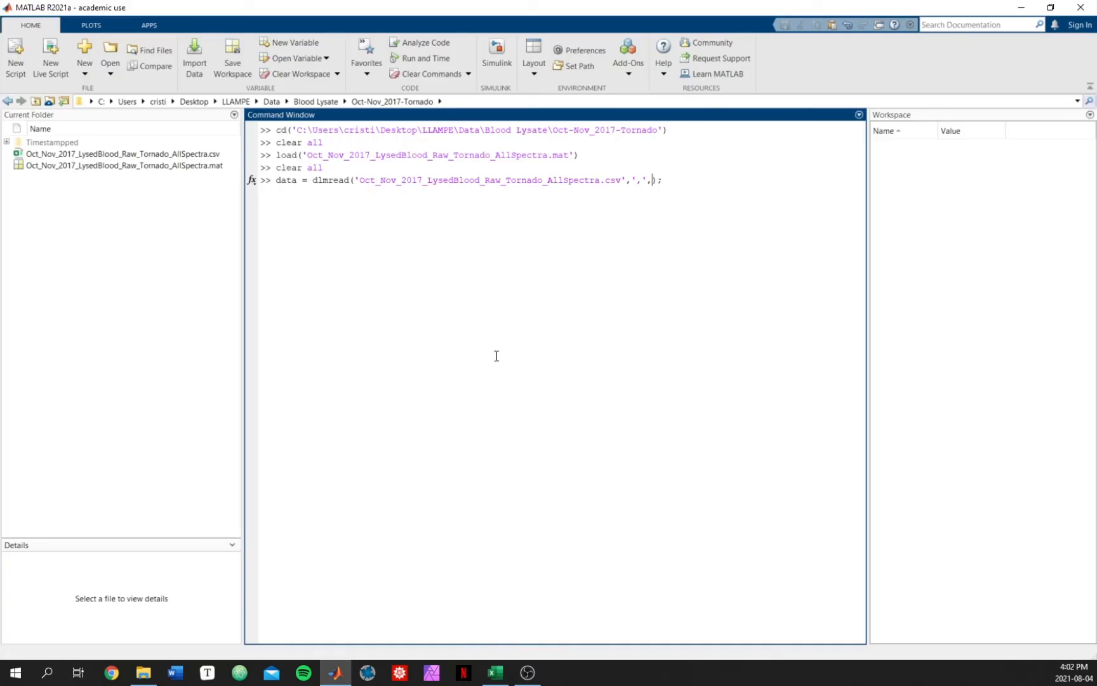
Step: Set the row and column offset arguments to 0,0 in the dlmread call
text(0,0)
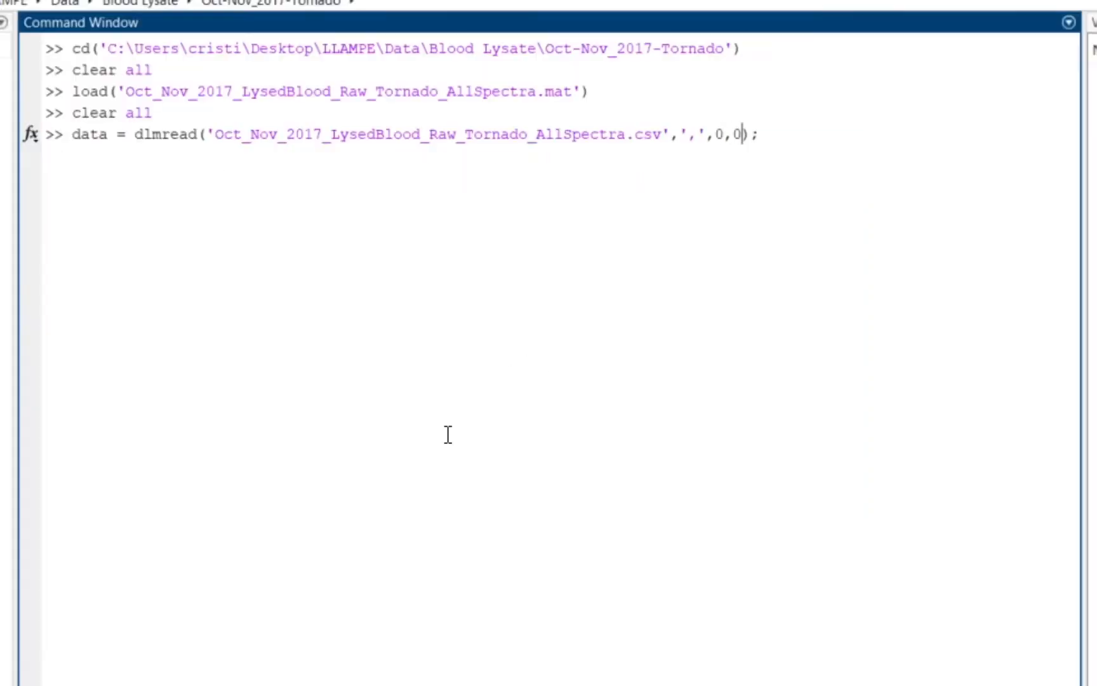
drag(715, 135, 744, 134)
click(771, 184)
click(735, 134)
click(802, 138)
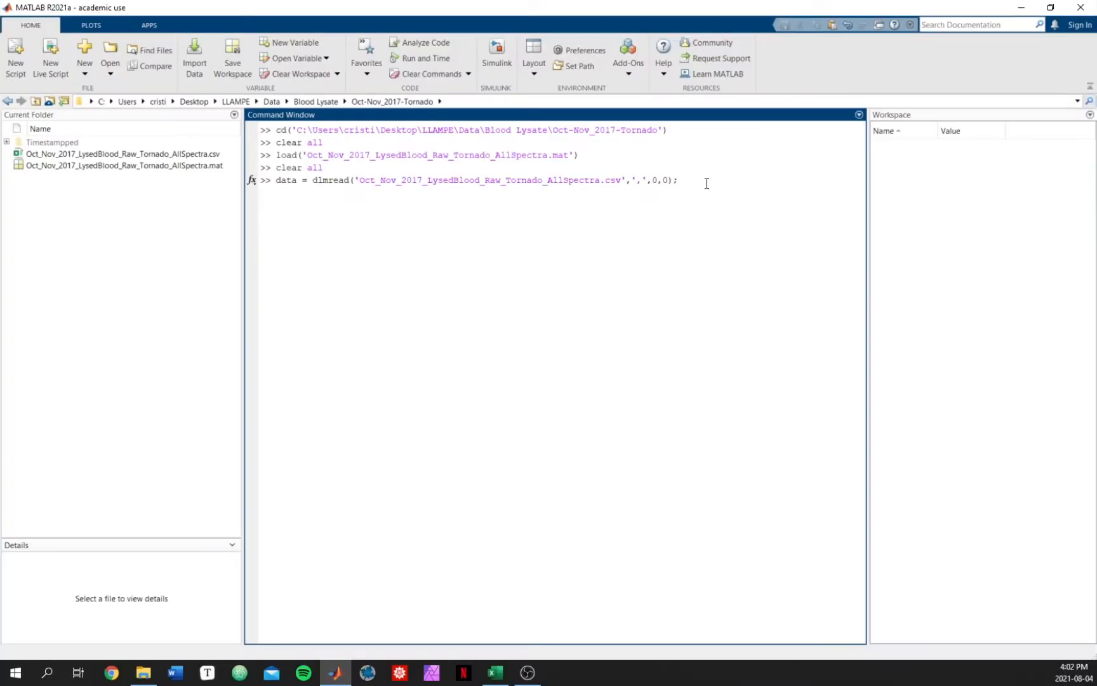
Step: Compare the spreadsheet's first cell with the offset arguments in the dlmread call
key(alt+Tab)
click(313, 214)
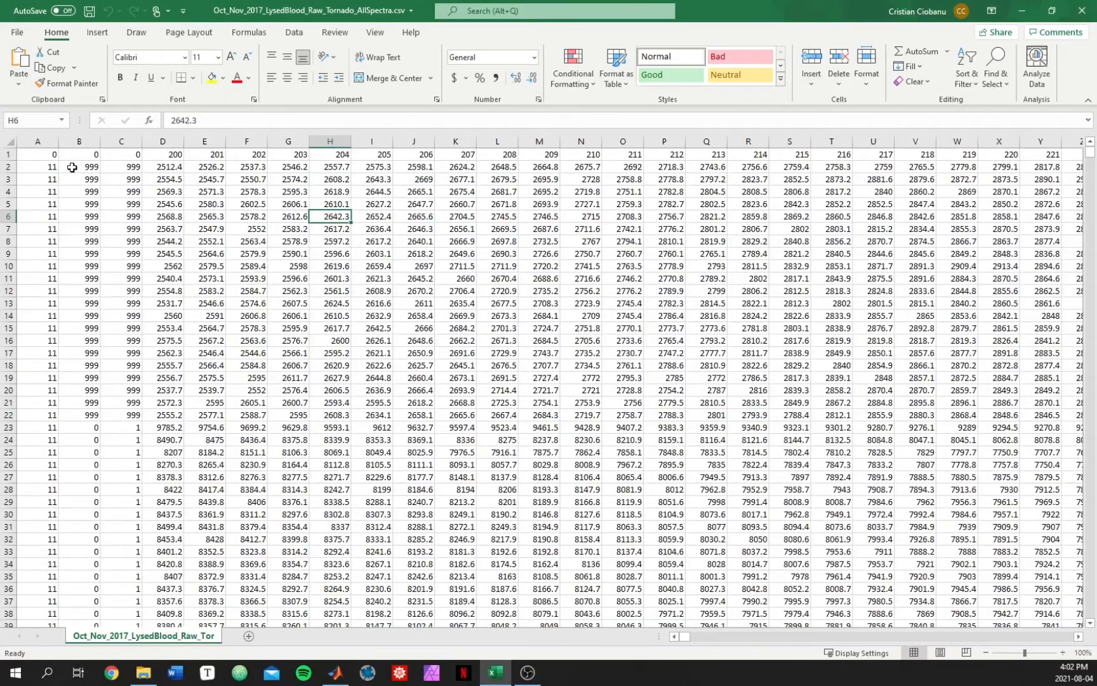
click(56, 157)
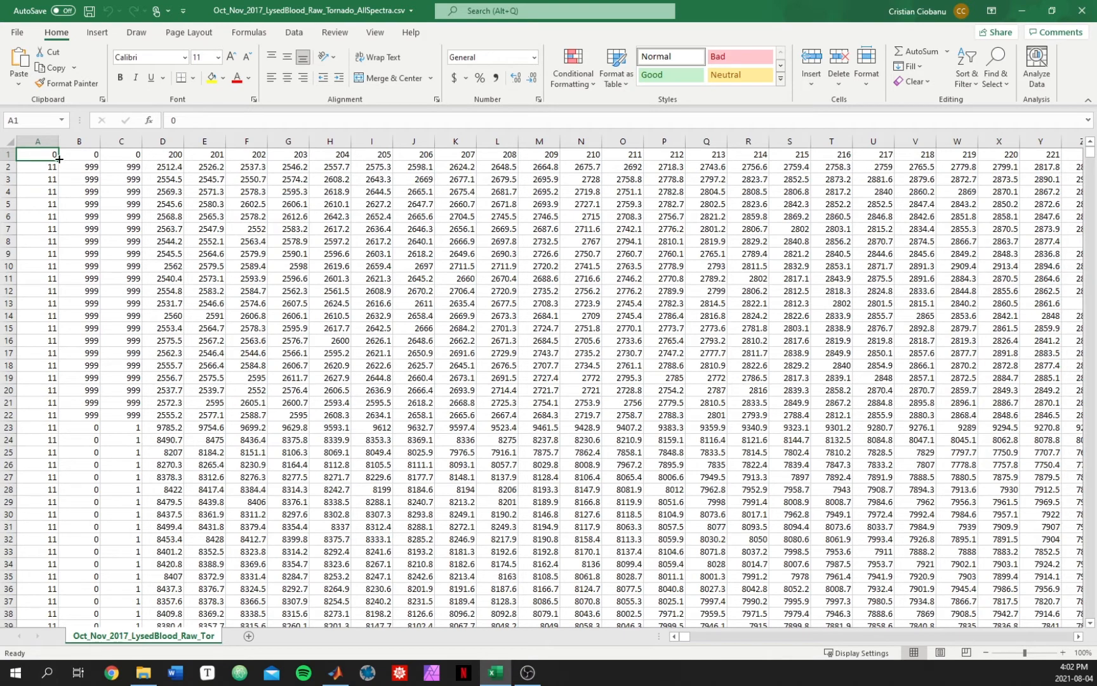
key(alt+Tab)
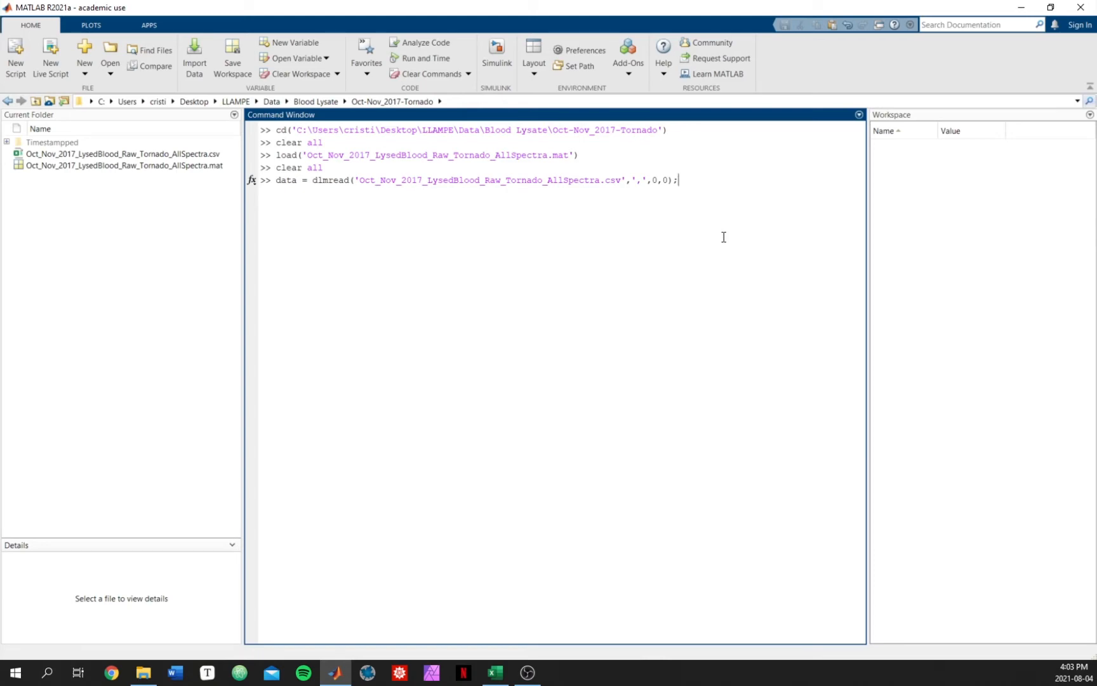
key(alt+Tab)
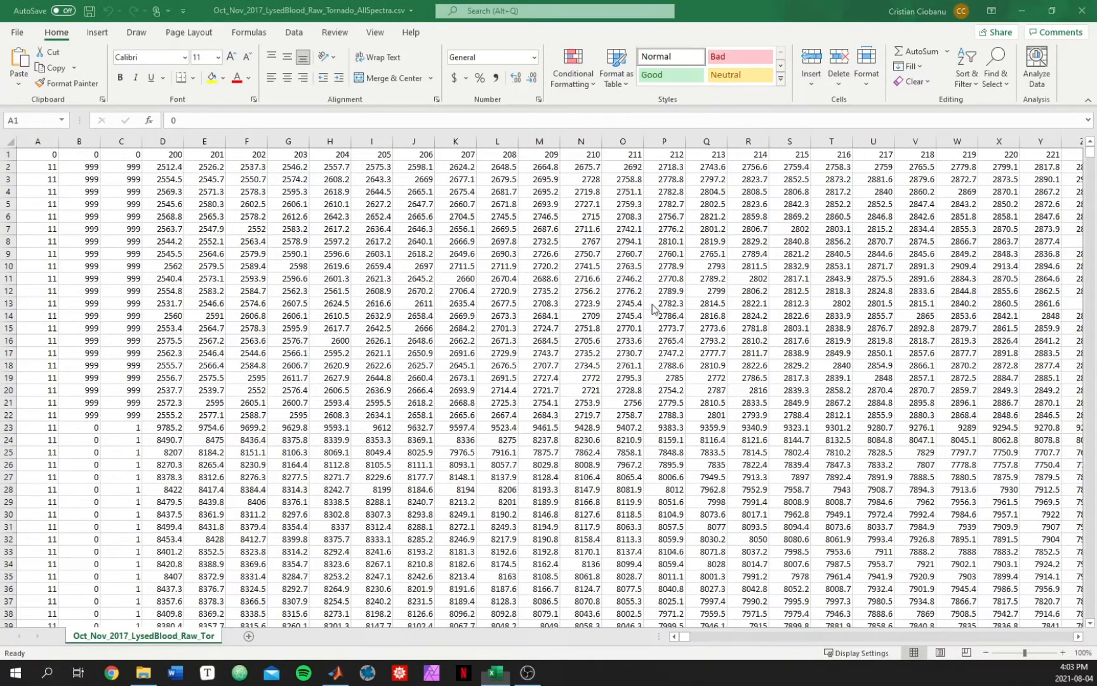
key(alt+Tab)
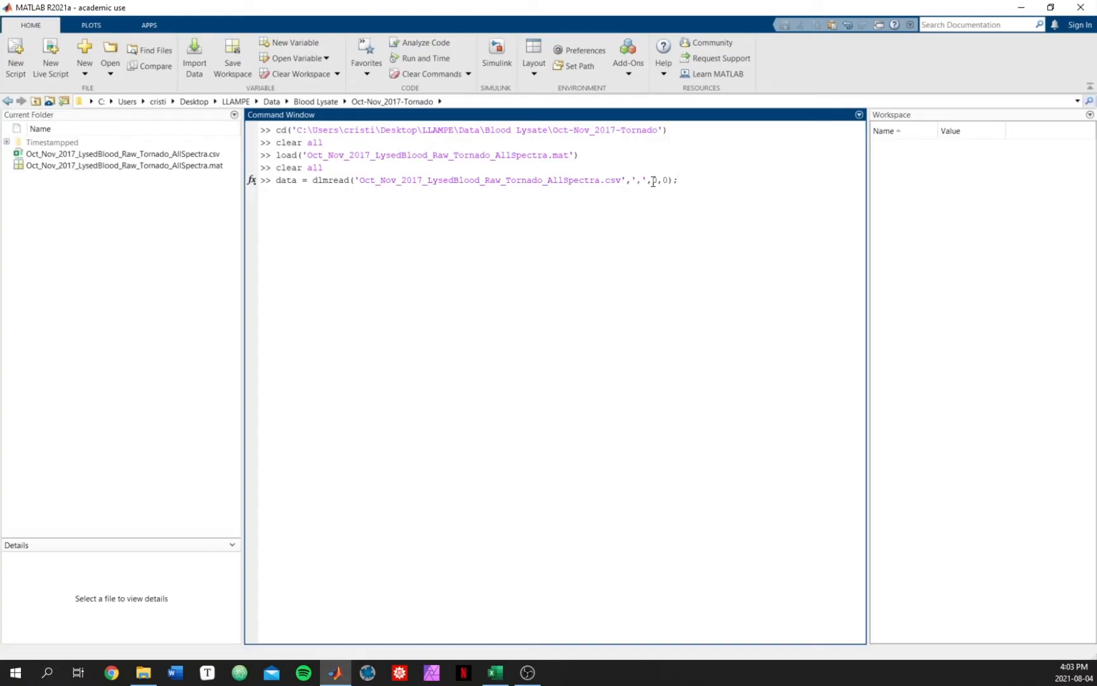
drag(653, 180, 662, 181)
click(730, 183)
key(alt+Tab)
key(alt+Tab)
Step: Run the dlmread command to import the CSV data, then minimize the spreadsheet
key(Return)
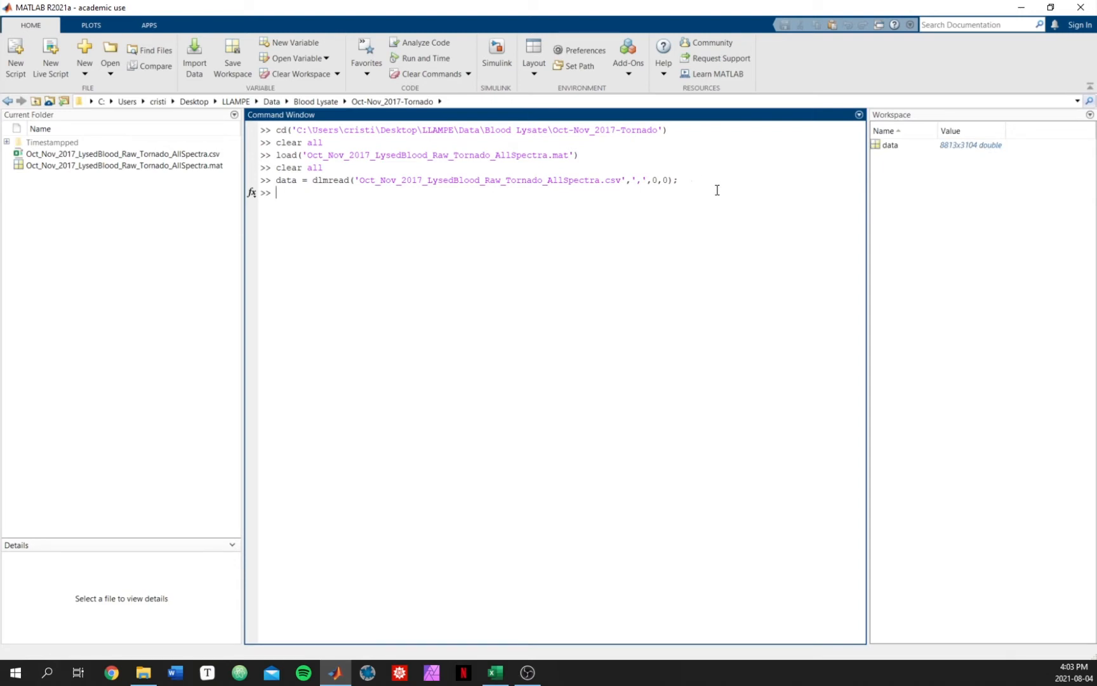
click(497, 674)
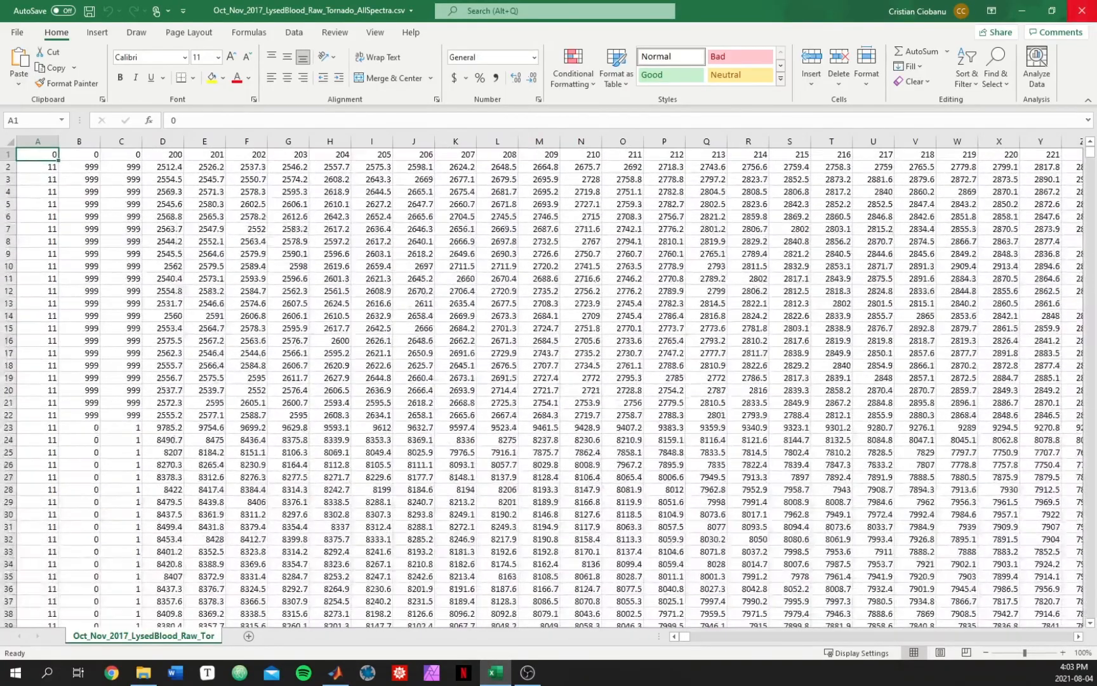
click(1022, 11)
click(883, 177)
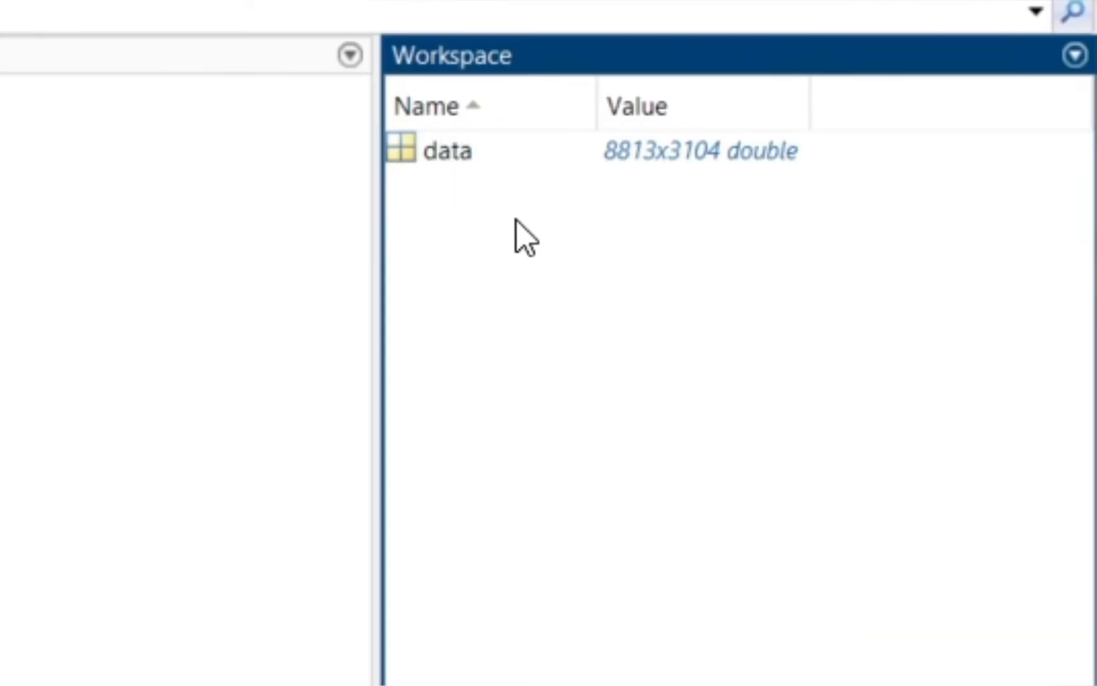
Step: Begin a shifts = data( assignment and open the data variable to inspect its first-row header values
click(455, 145)
click(494, 232)
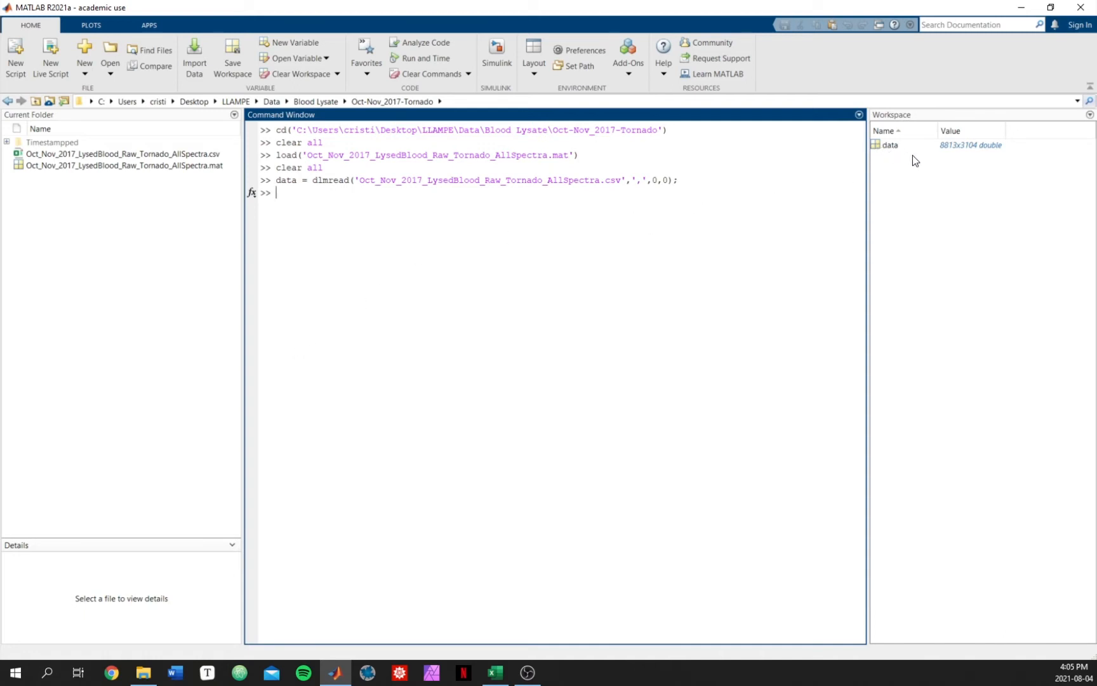
text(shifts =)
text(data()
drag(322, 193, 347, 194)
double_click(891, 145)
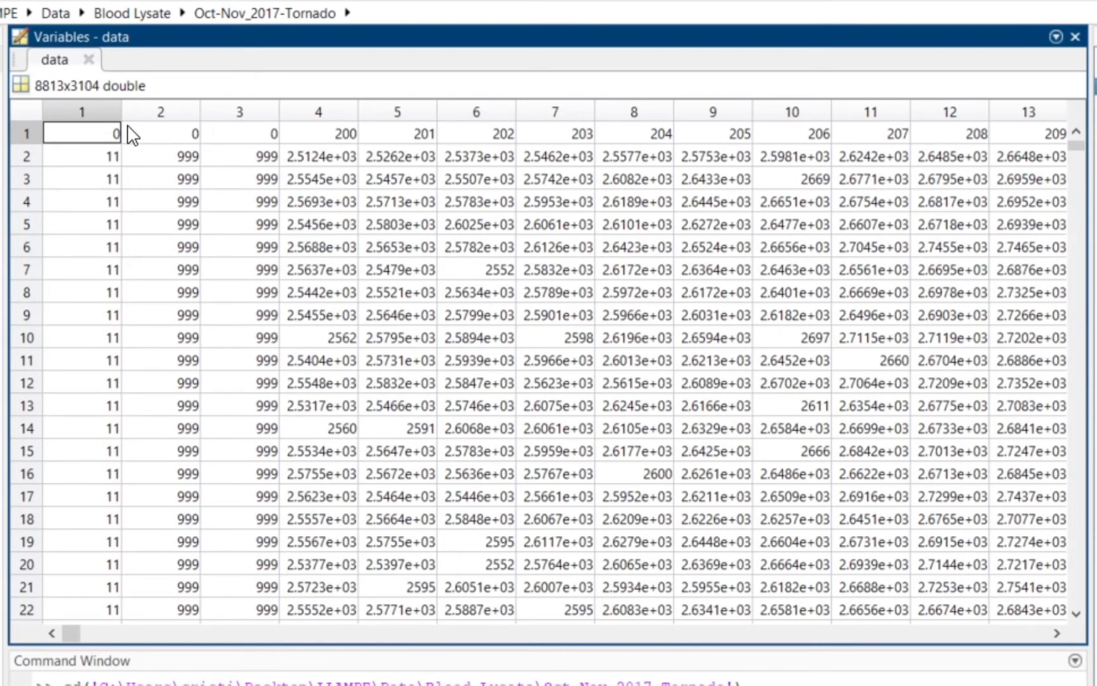
drag(98, 134, 254, 139)
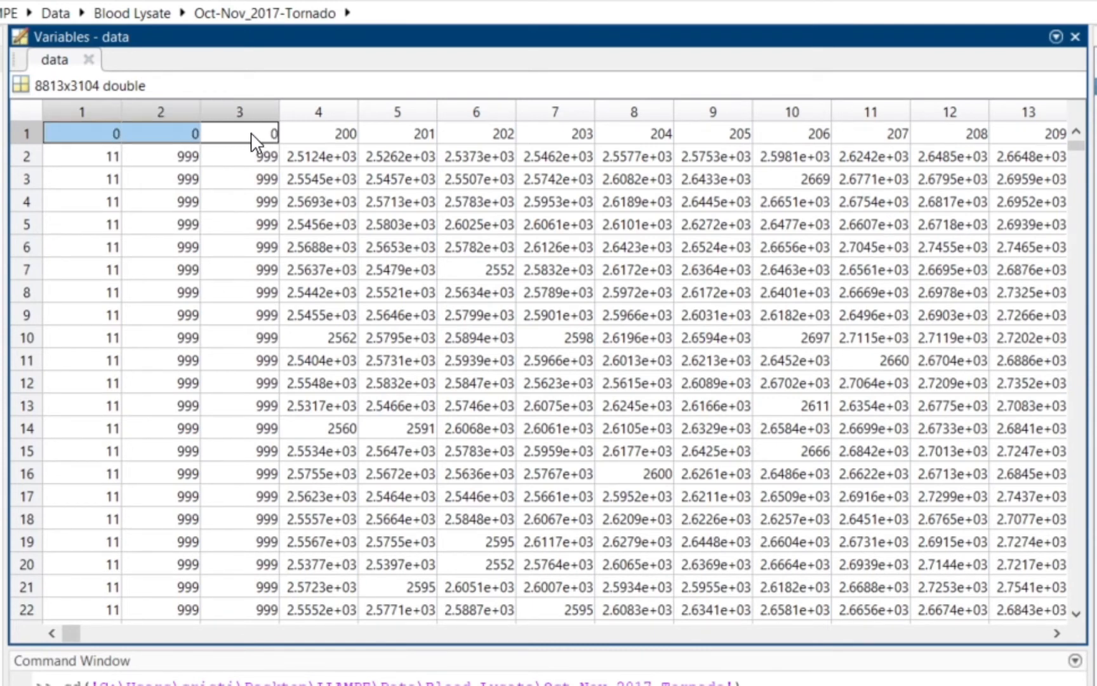
click(256, 139)
click(115, 138)
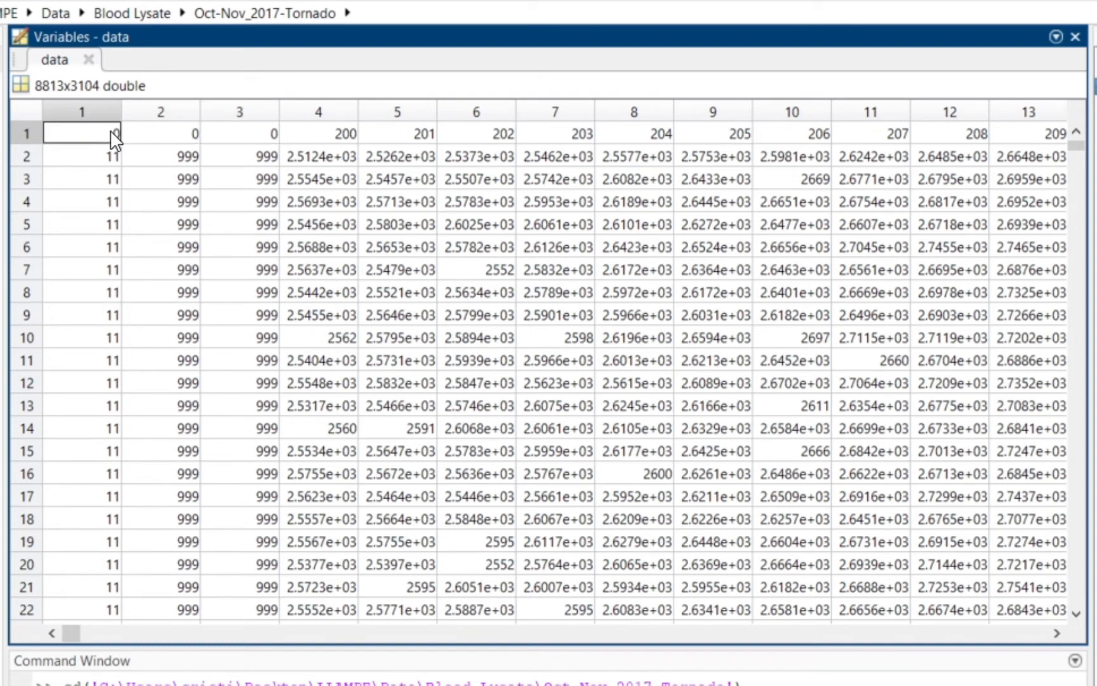
drag(115, 138, 252, 140)
click(332, 136)
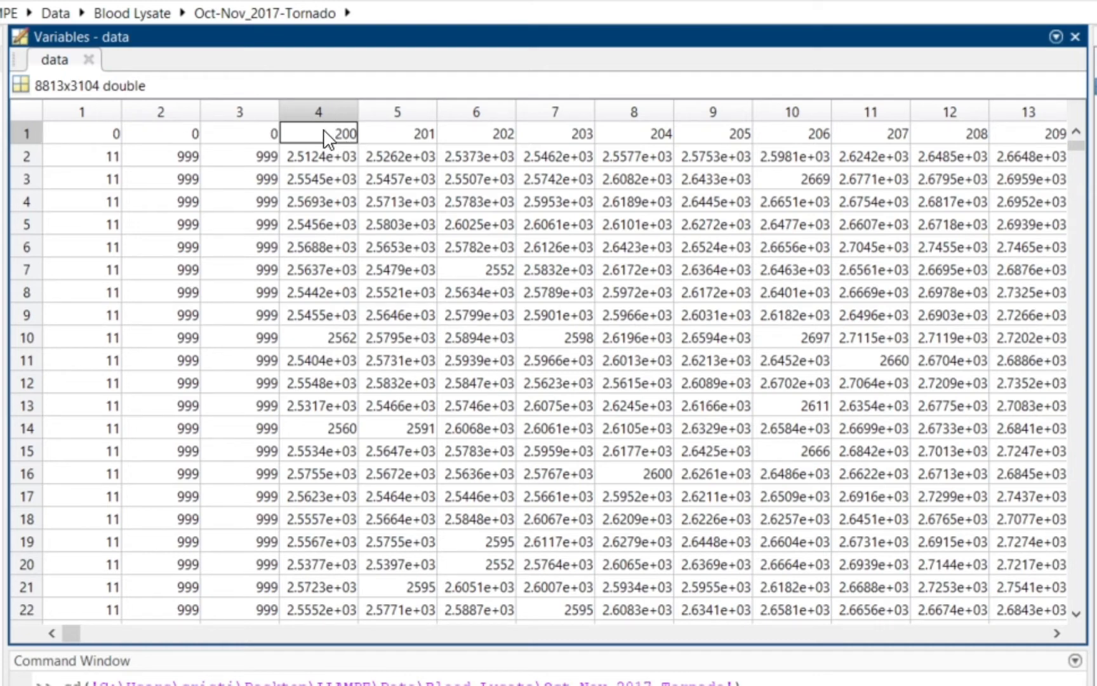
mouse_move(327, 136)
mouse_down()
mouse_move(502, 135)
mouse_move(333, 139)
mouse_up()
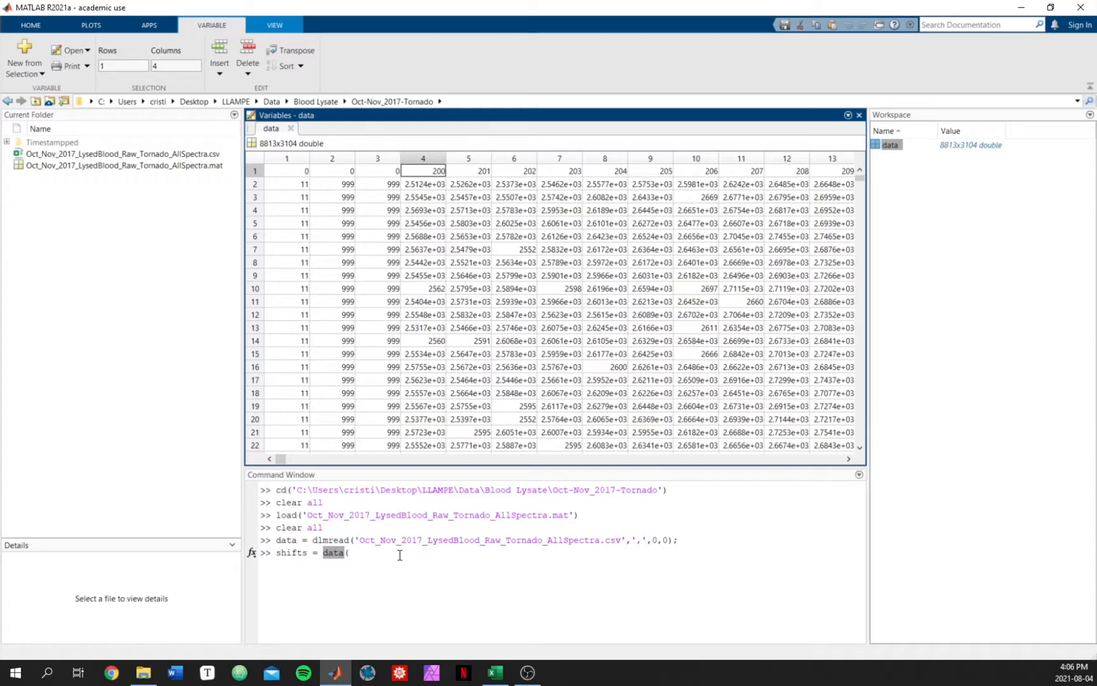
Step: Complete and run shifts = data(1, 4:end); to extract row 1 from column 4 onward
click(393, 561)
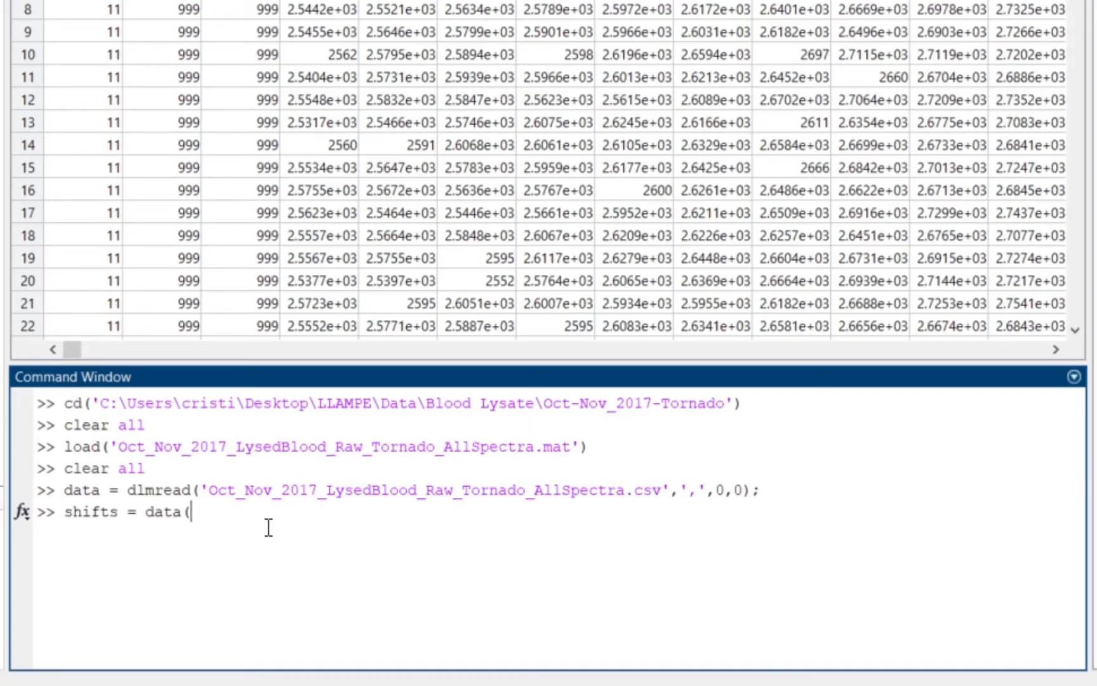
text(1,)
text(4:end))
drag(237, 512, 267, 513)
text(3100)
key(BackSpace)
key(BackSpace)
key(BackSpace)
key(BackSpace)
text(end)
key(Right)
text(;)
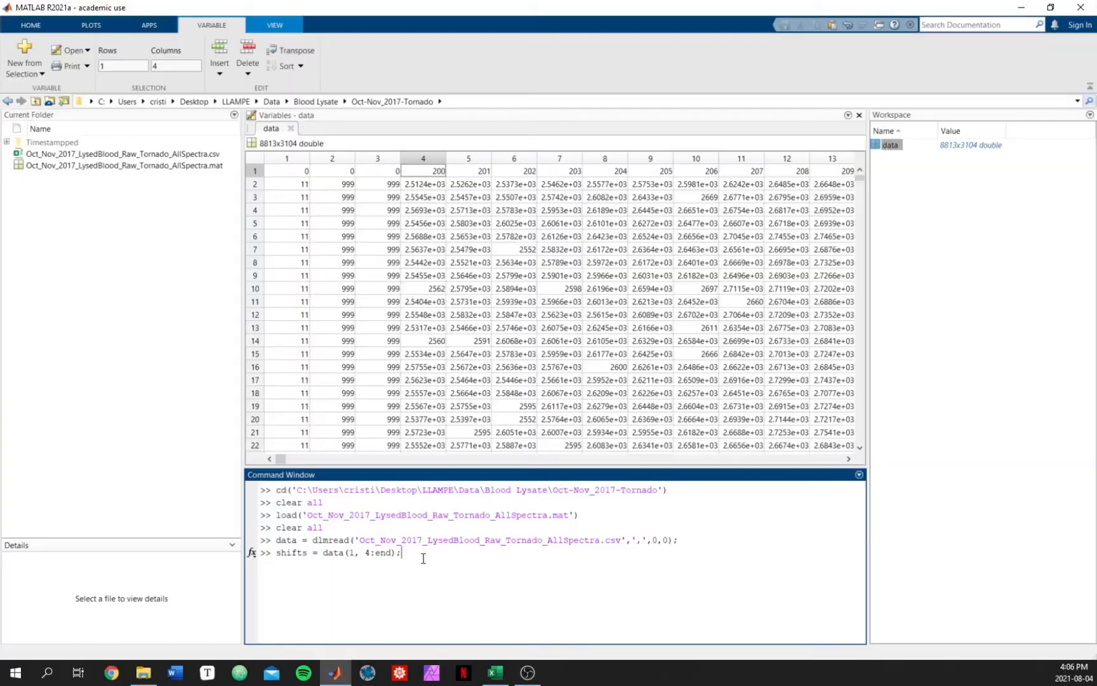
key(Return)
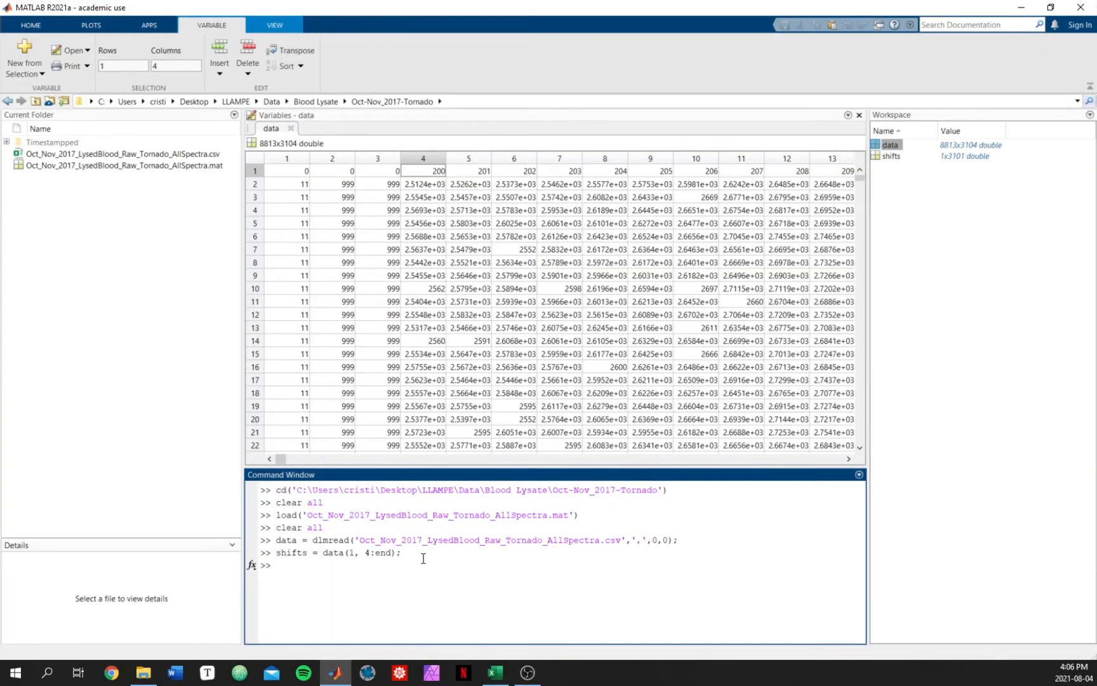
Step: Open the shifts variable and compare it with the first row of the data table
click(928, 202)
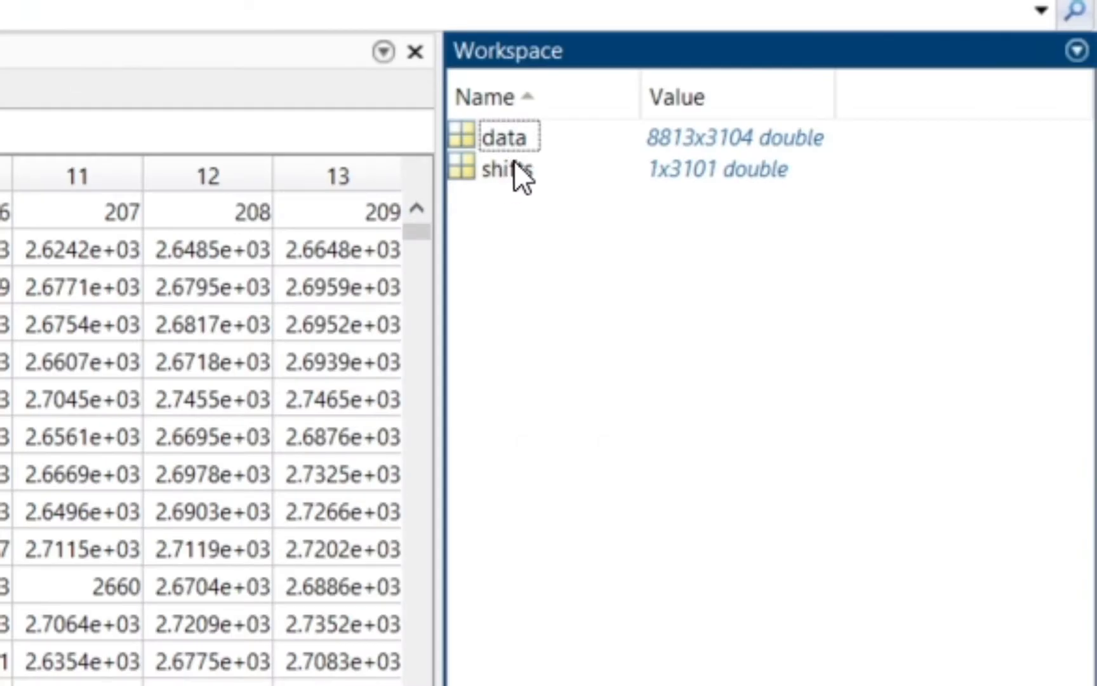
double_click(506, 168)
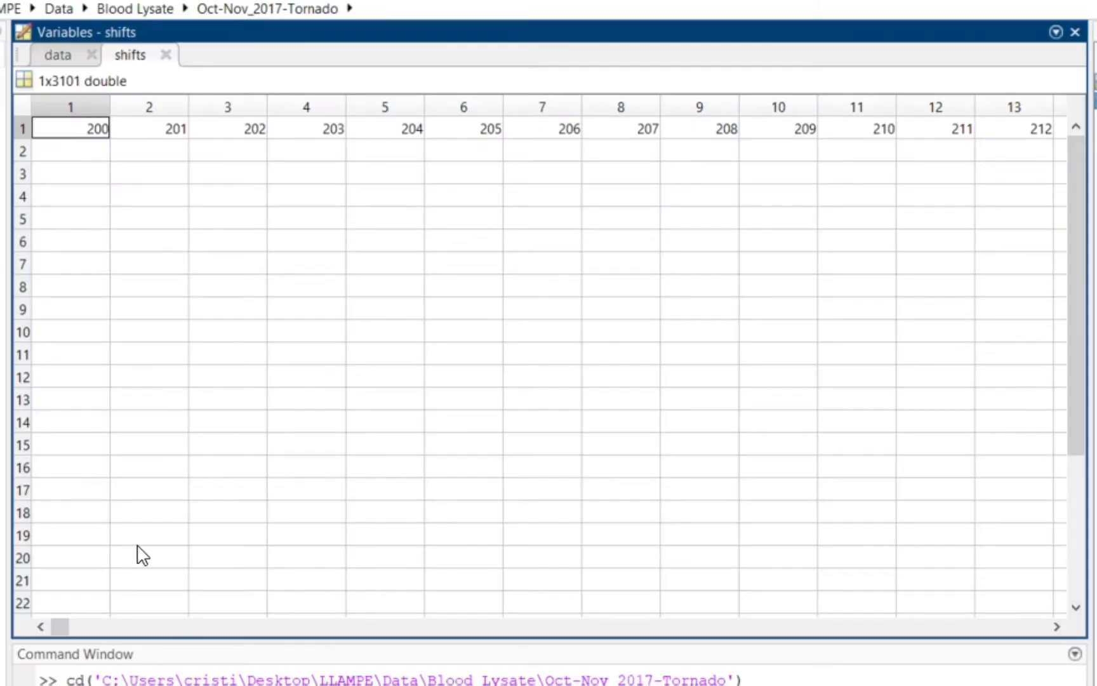
drag(60, 625, 31, 631)
click(56, 56)
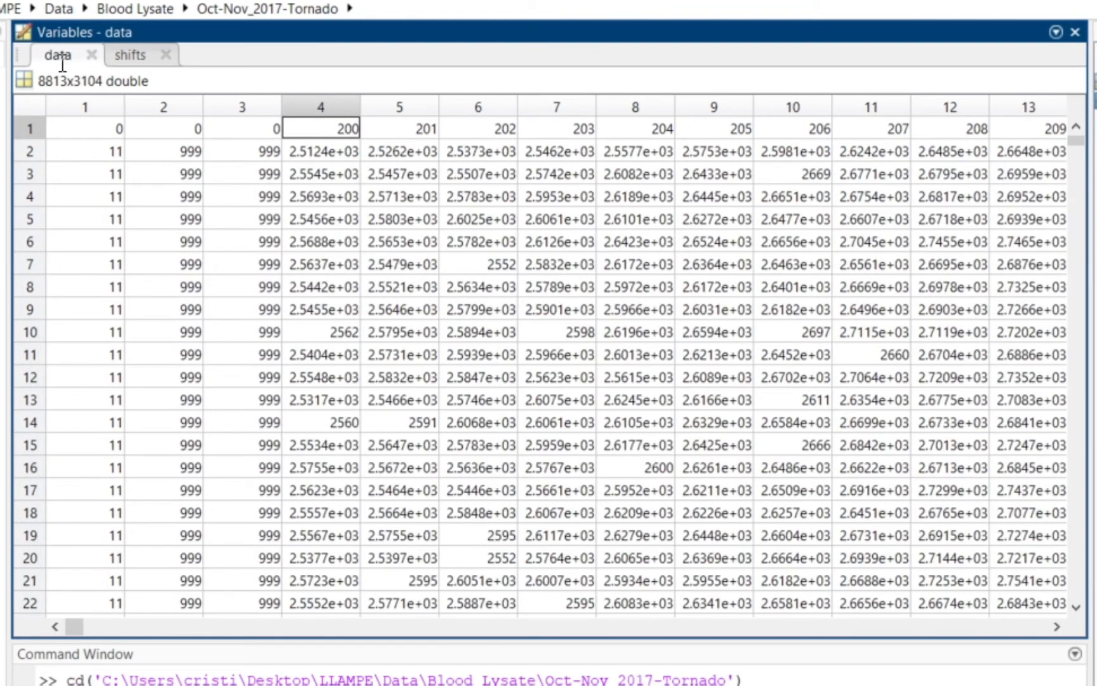
click(138, 61)
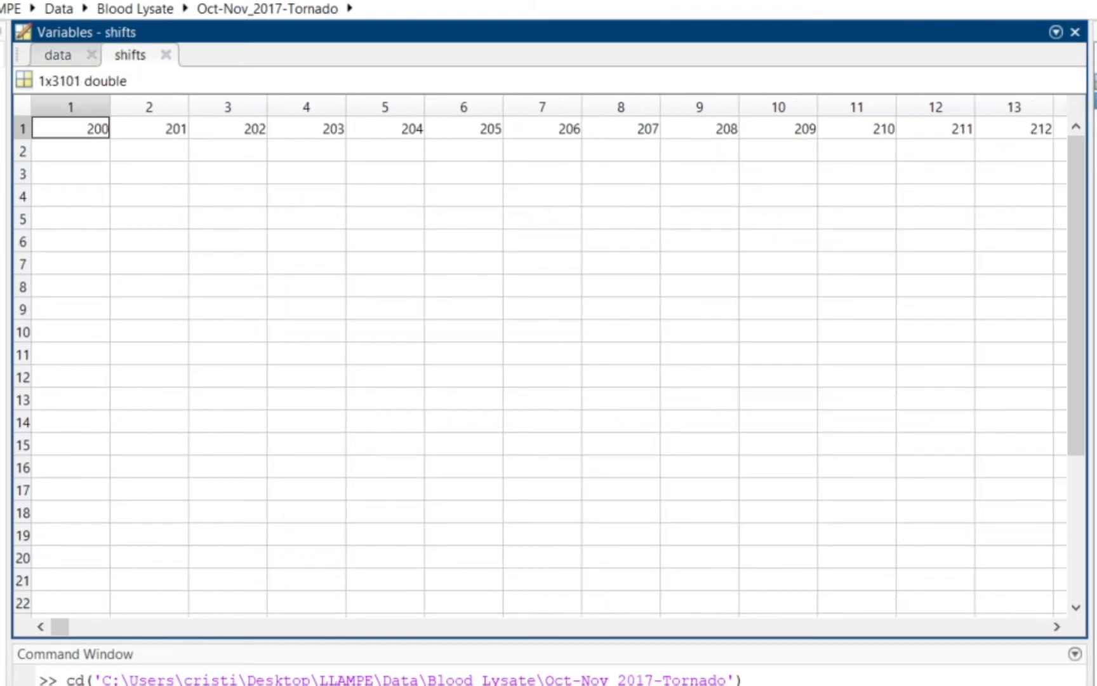
click(1096, 102)
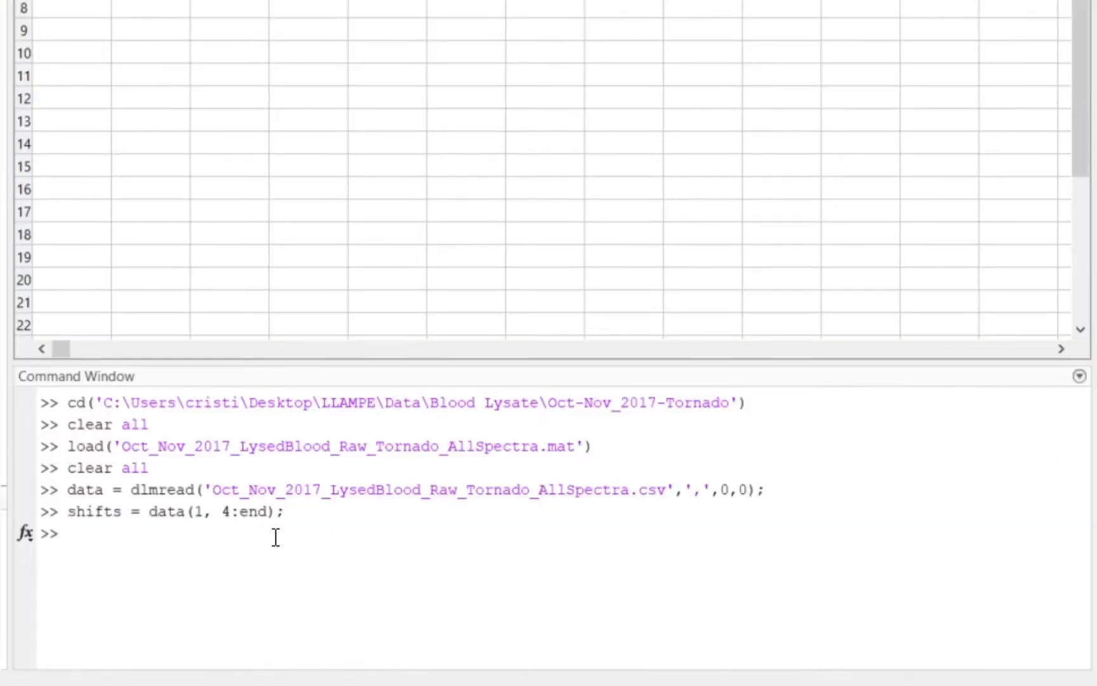
Step: Create intensities = data(2:end,:); from all rows below the header row and open it for viewing
click(268, 584)
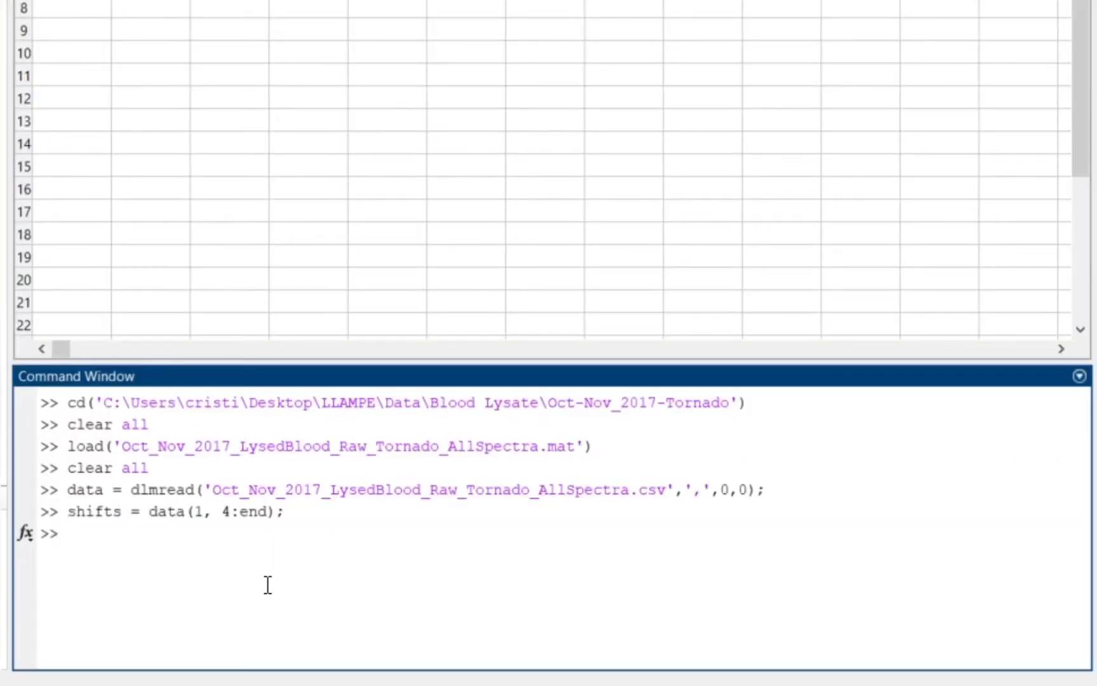
text(intensitie)
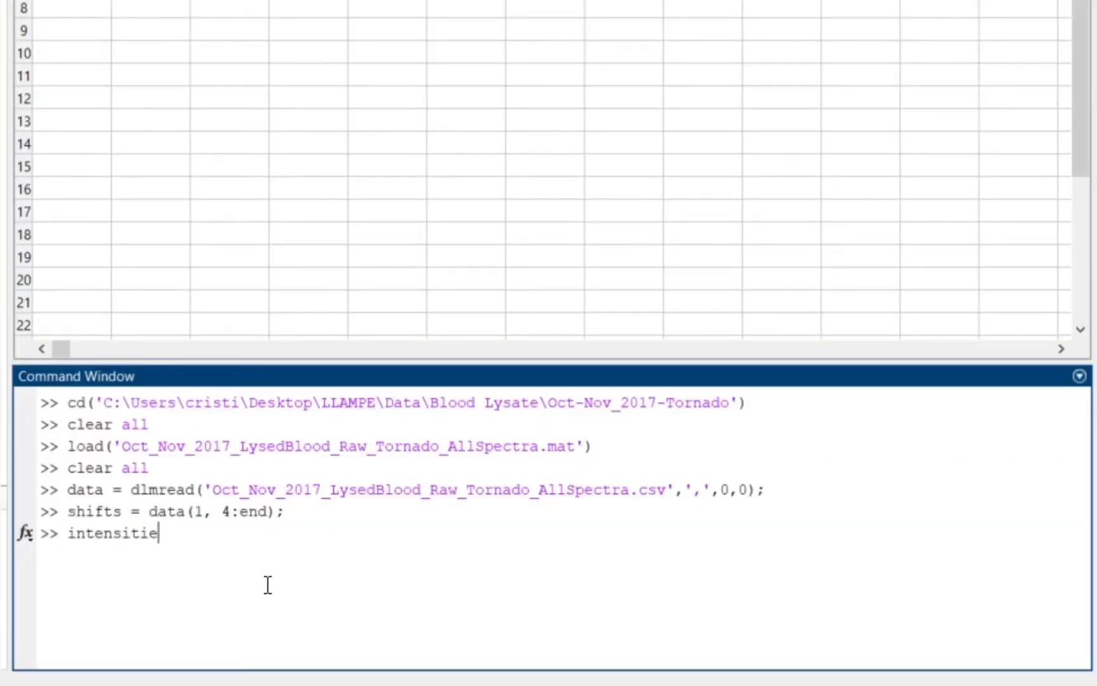
text(s =)
click(162, 1)
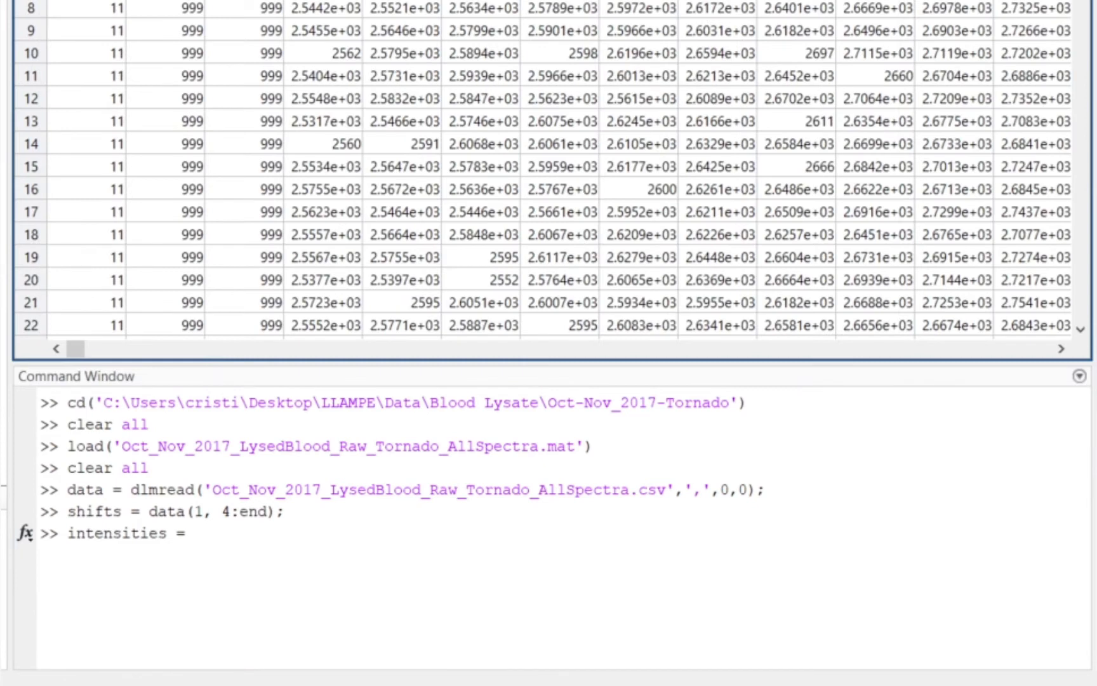
drag(96, 156, 219, 153)
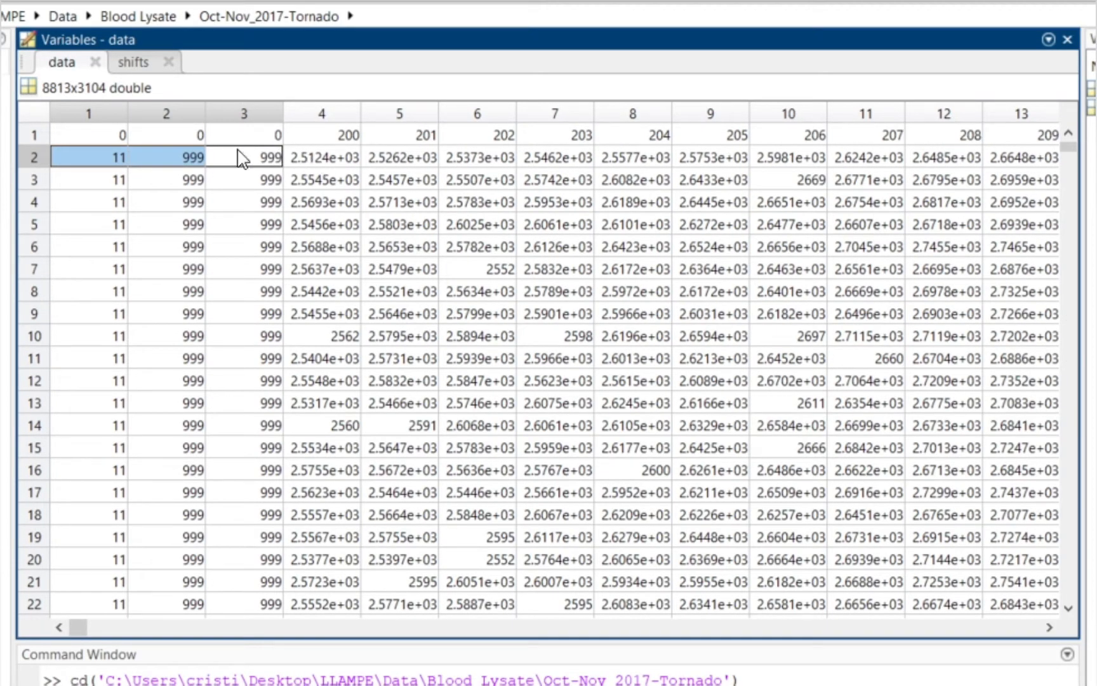
click(538, 208)
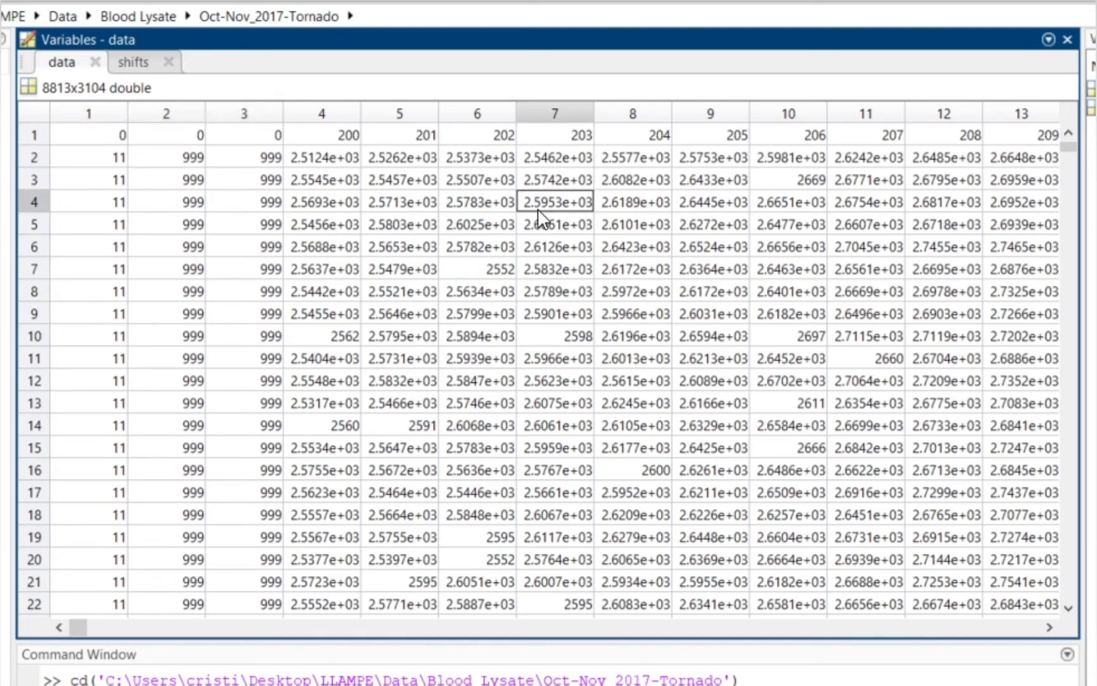
click(91, 156)
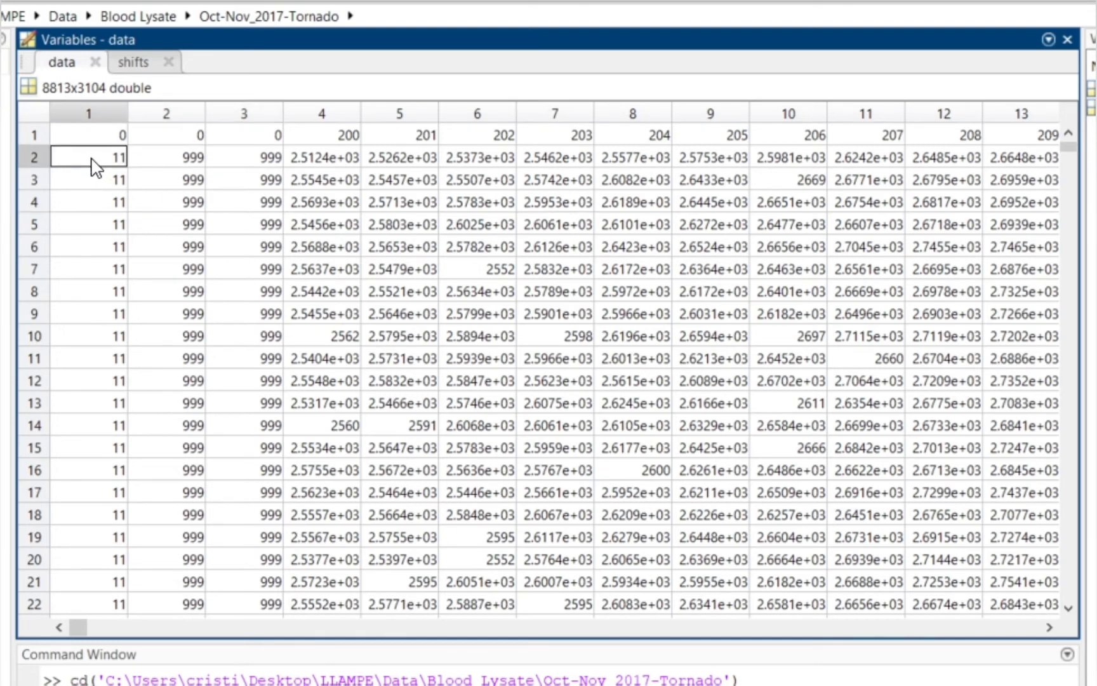
drag(92, 160, 992, 432)
click(771, 494)
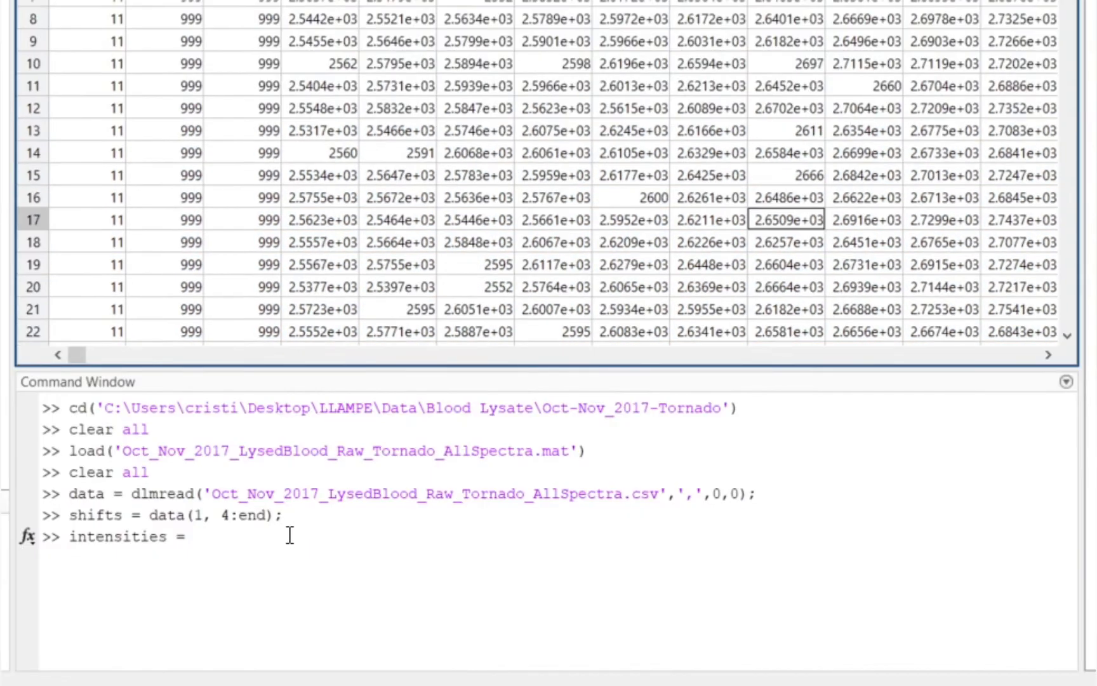
click(317, 565)
text(d)
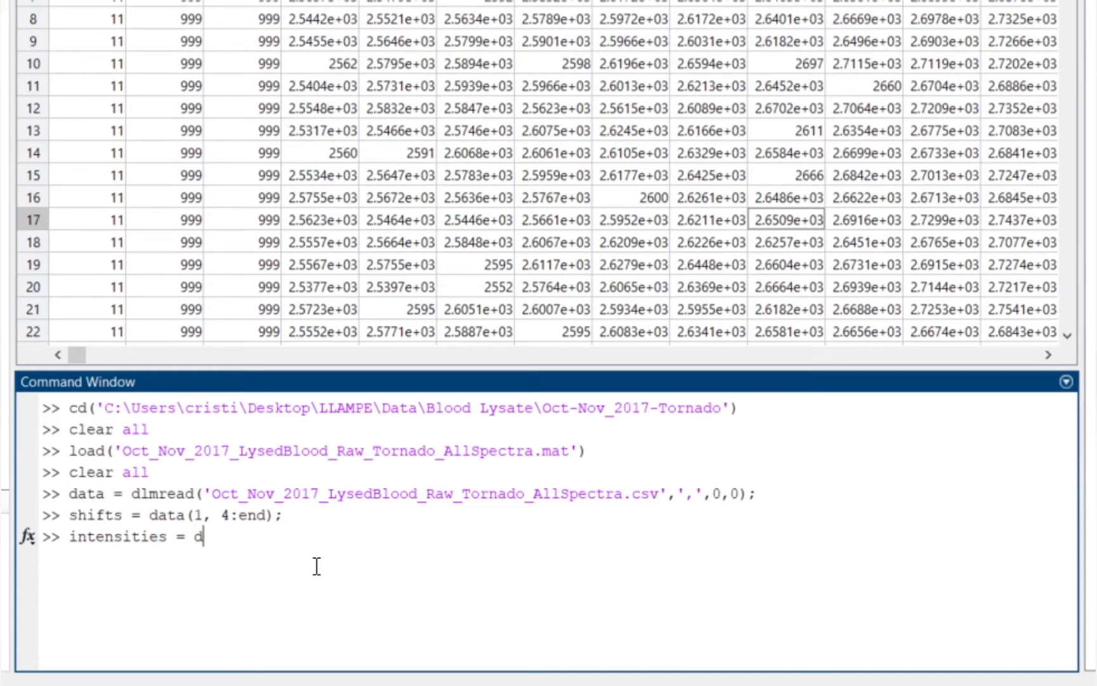
text(ata(2:end,)
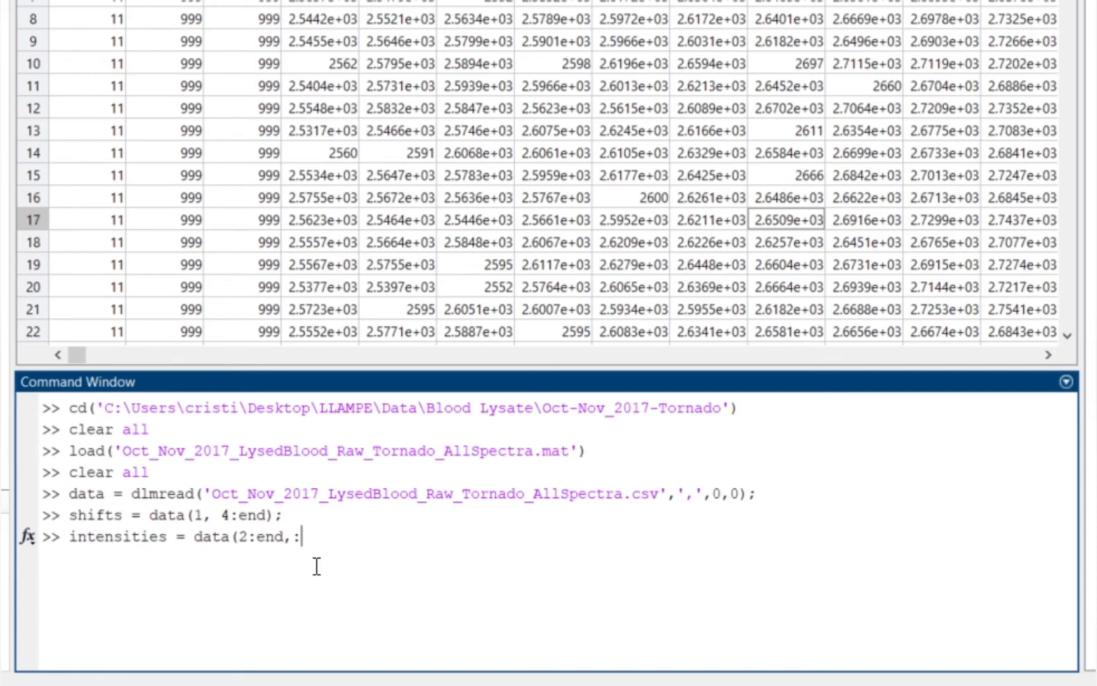
text(:);)
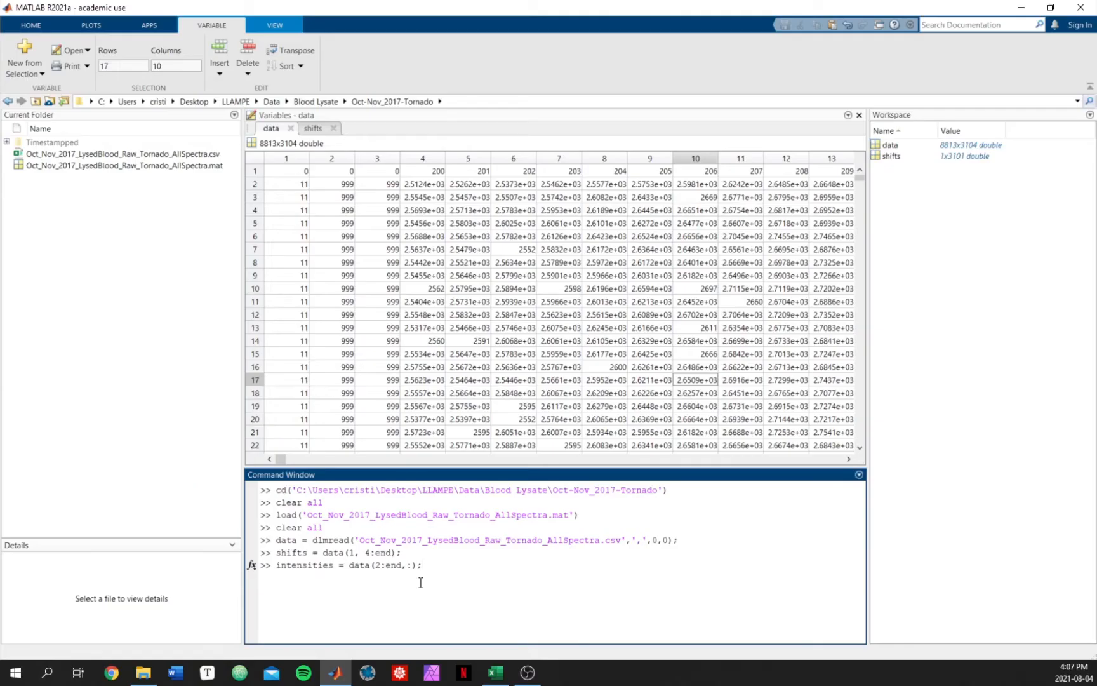
key(Return)
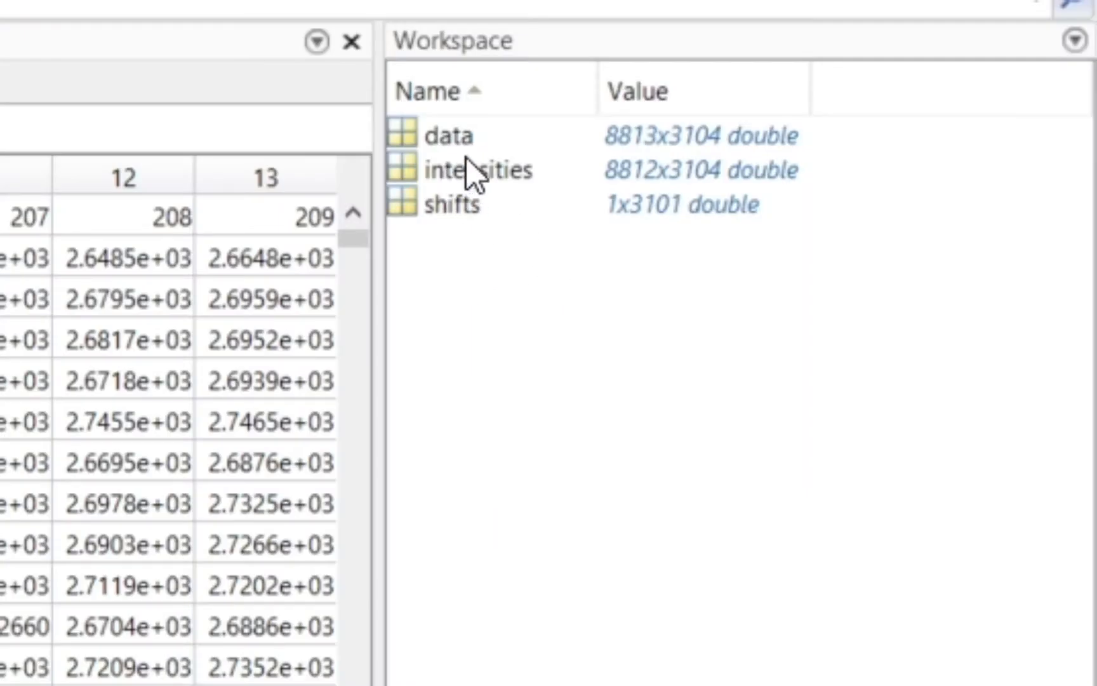
double_click(470, 170)
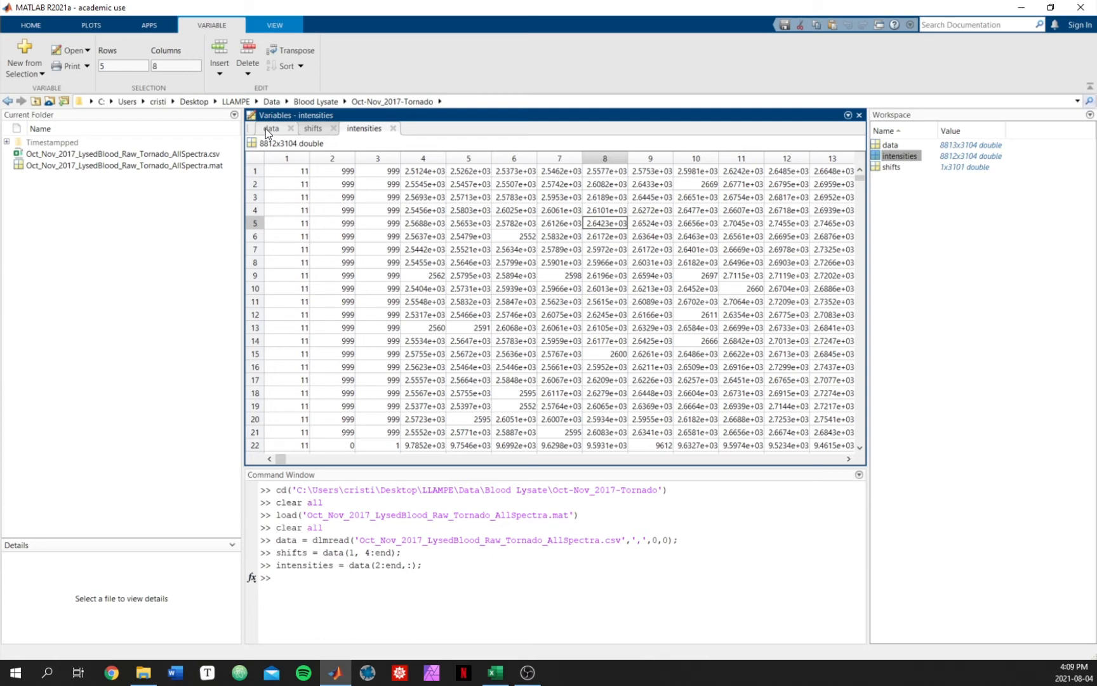
click(460, 605)
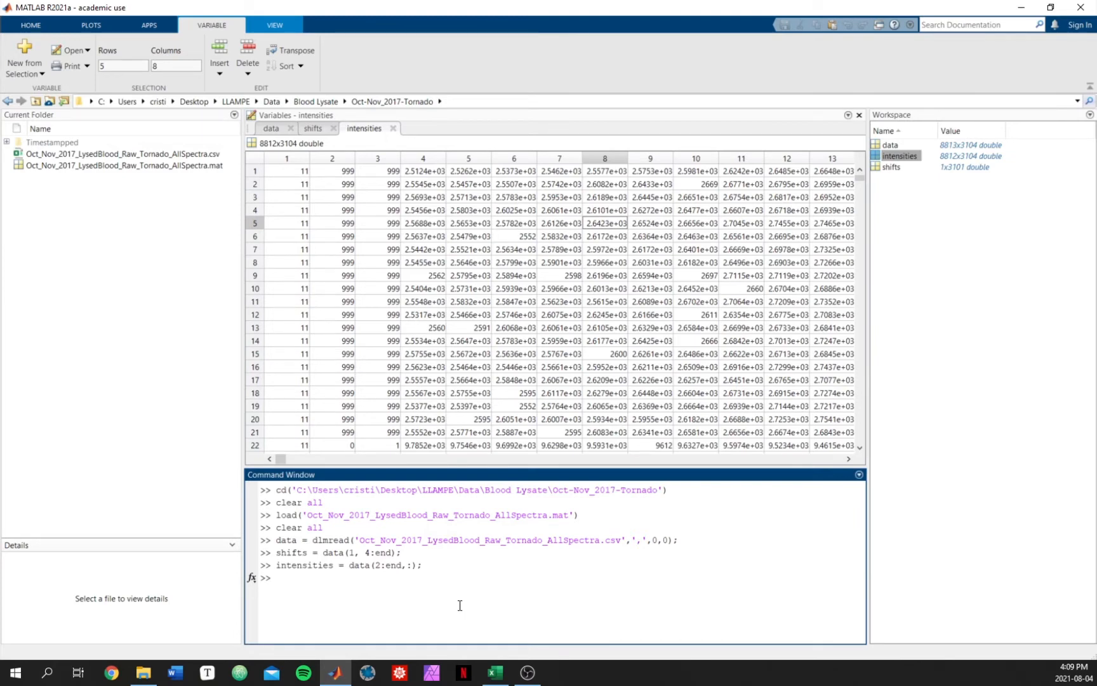
Step: Run plot(shifts,intensities(:,4:end)) to plot every intensity spectrum against the Raman shifts
text(plot)
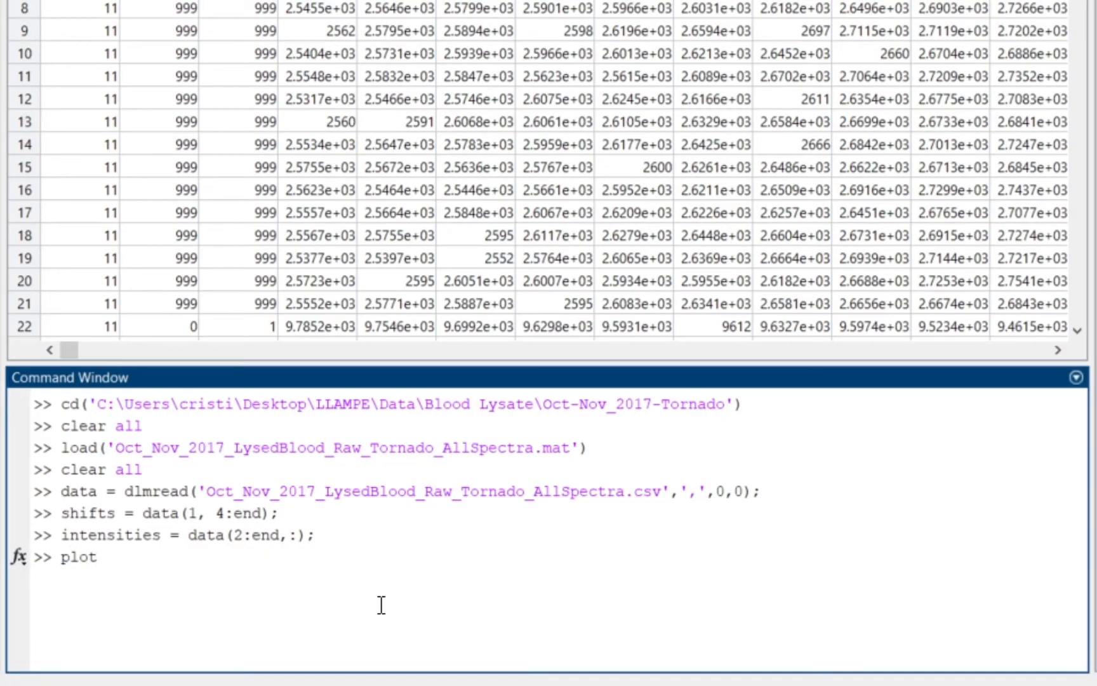
text(()
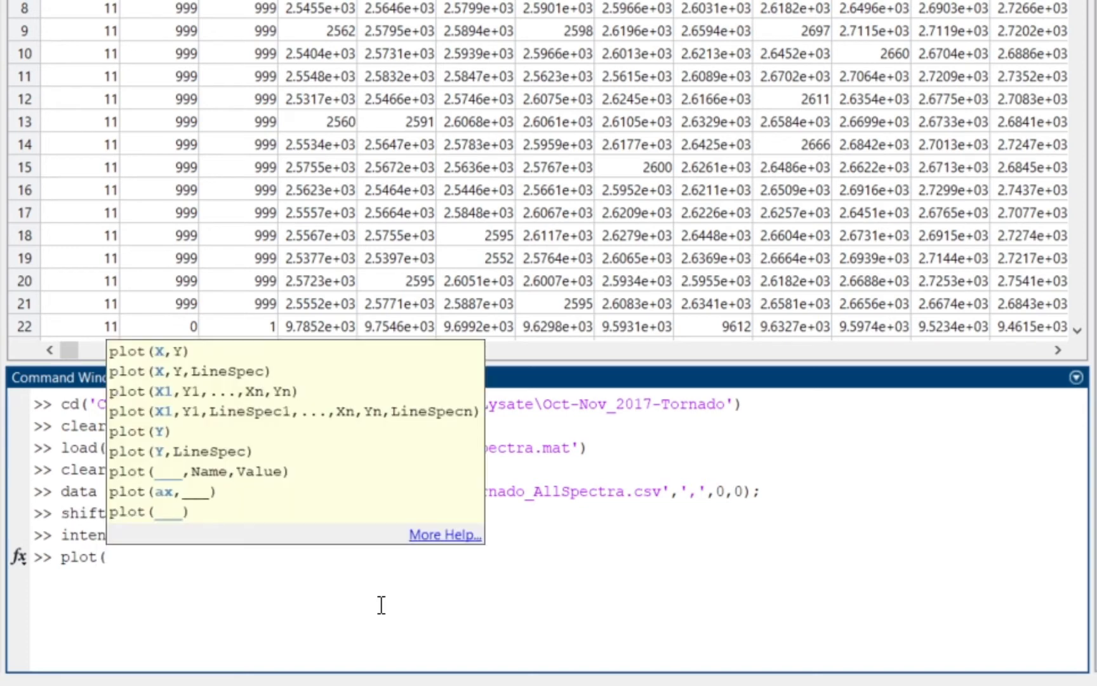
text(shifts,)
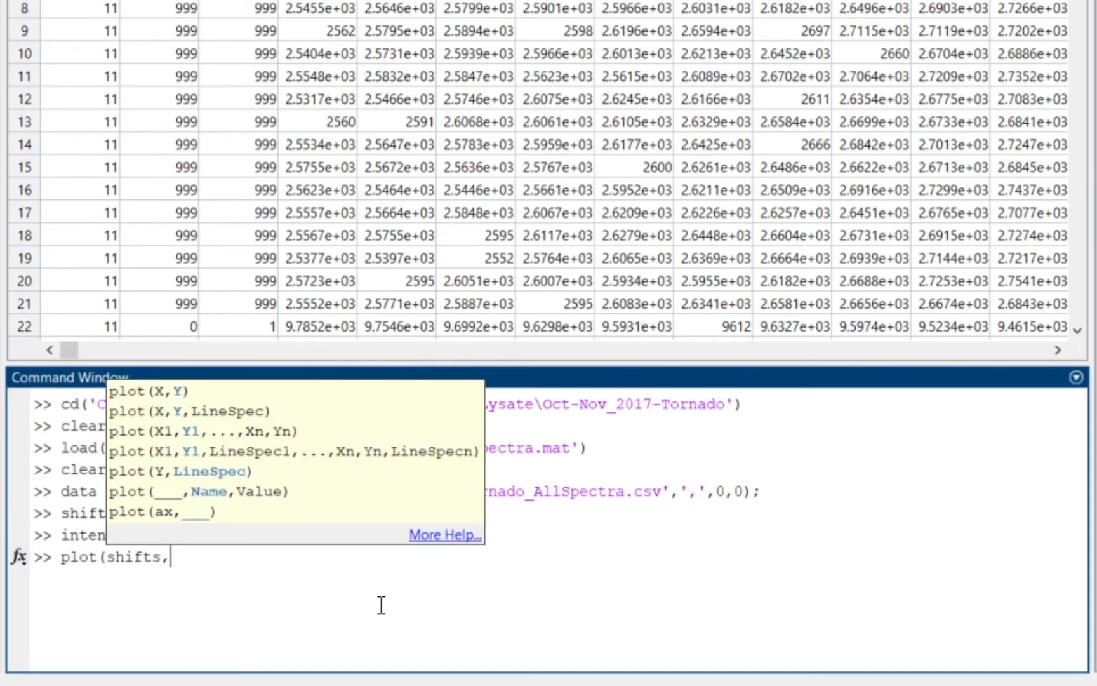
text(intensities)
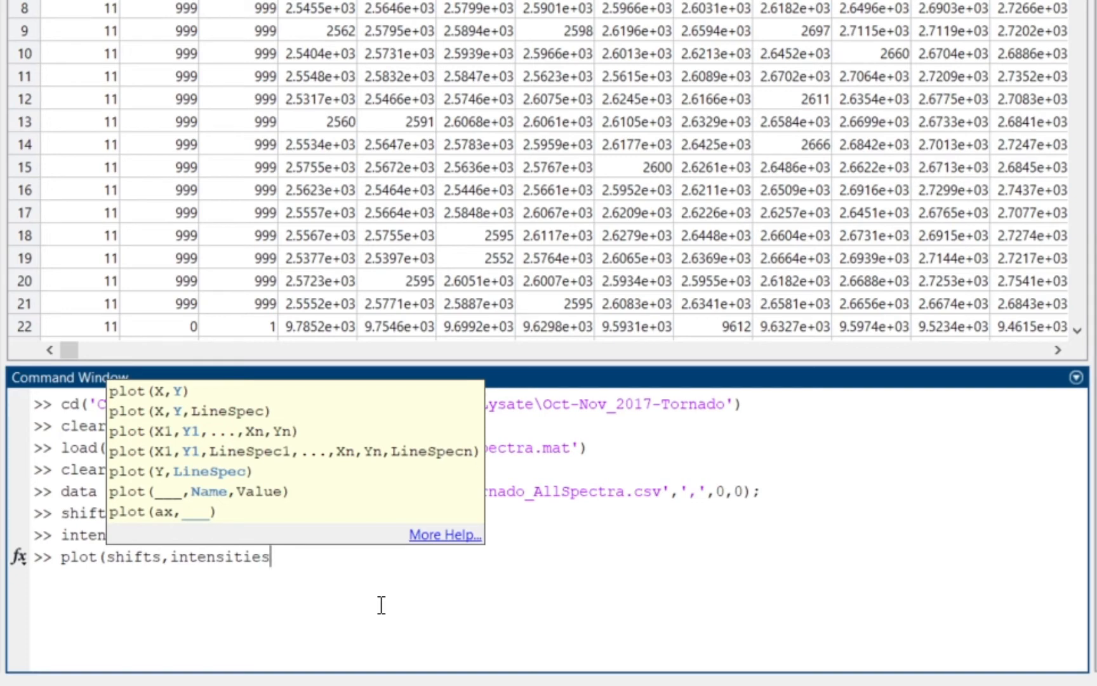
text(()
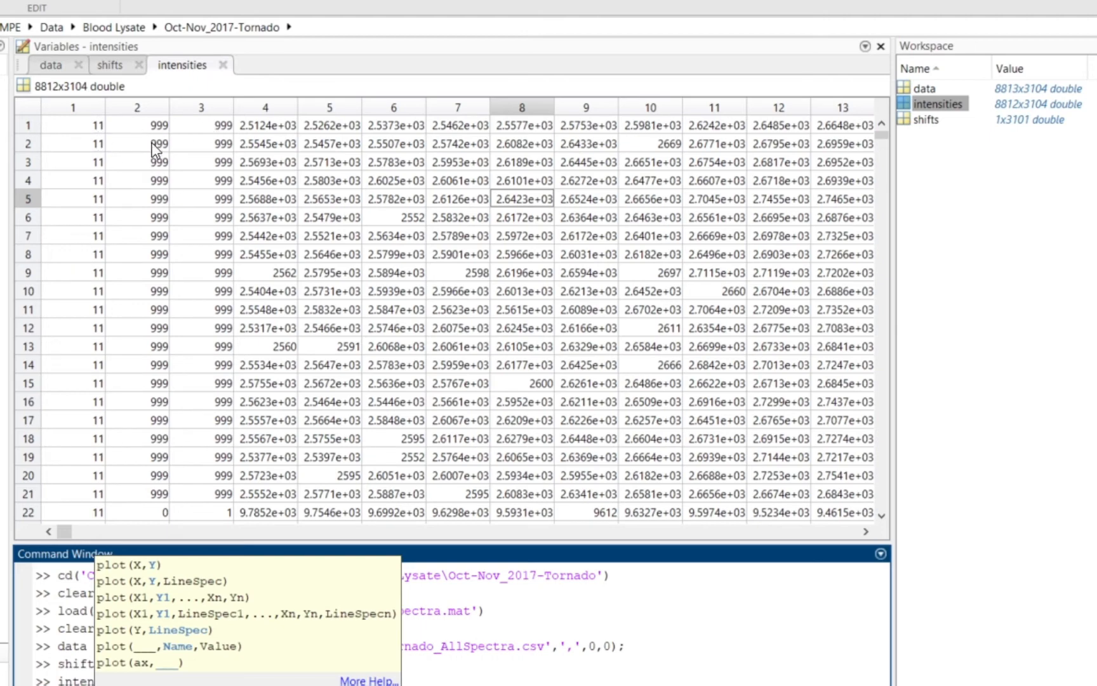
click(226, 685)
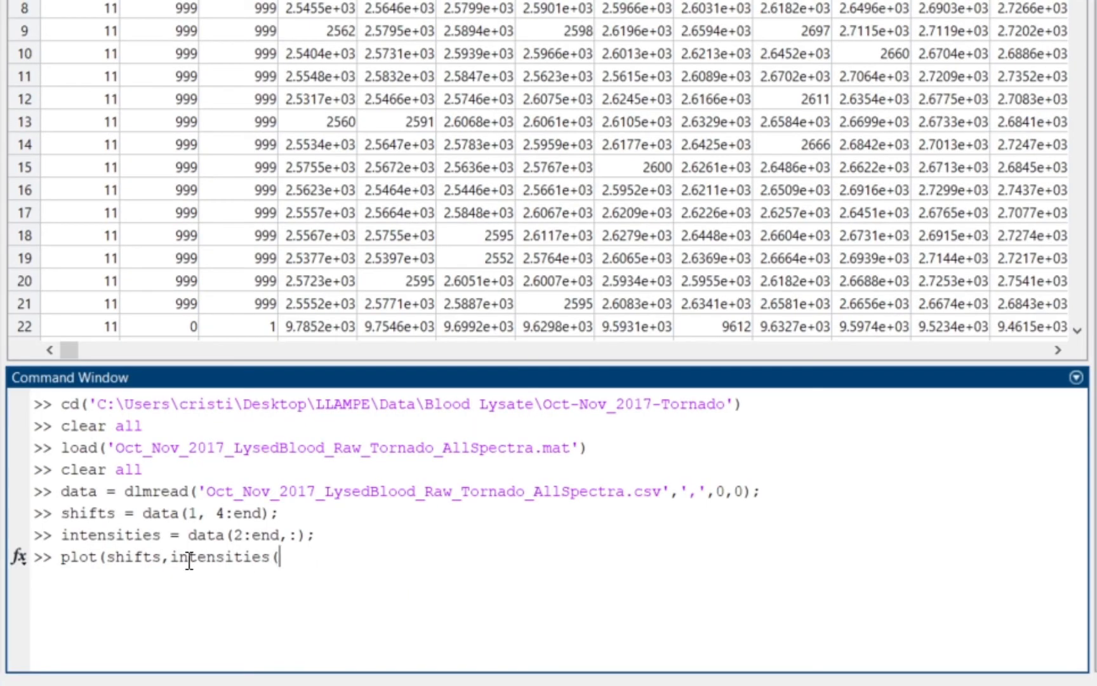
drag(170, 559, 272, 558)
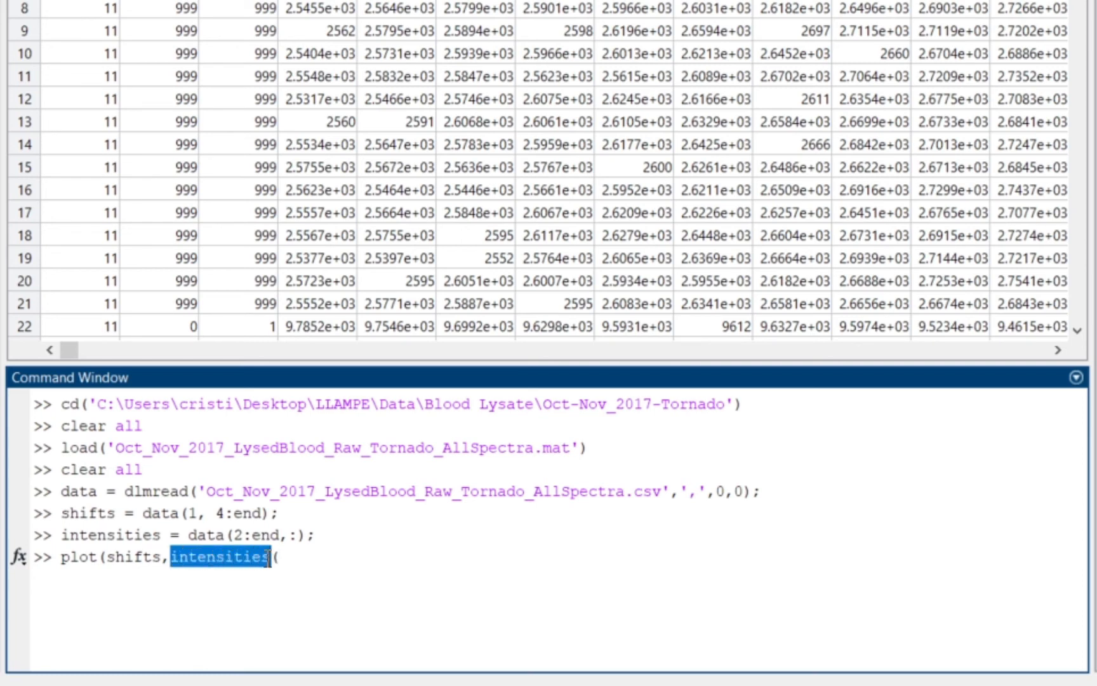
click(305, 561)
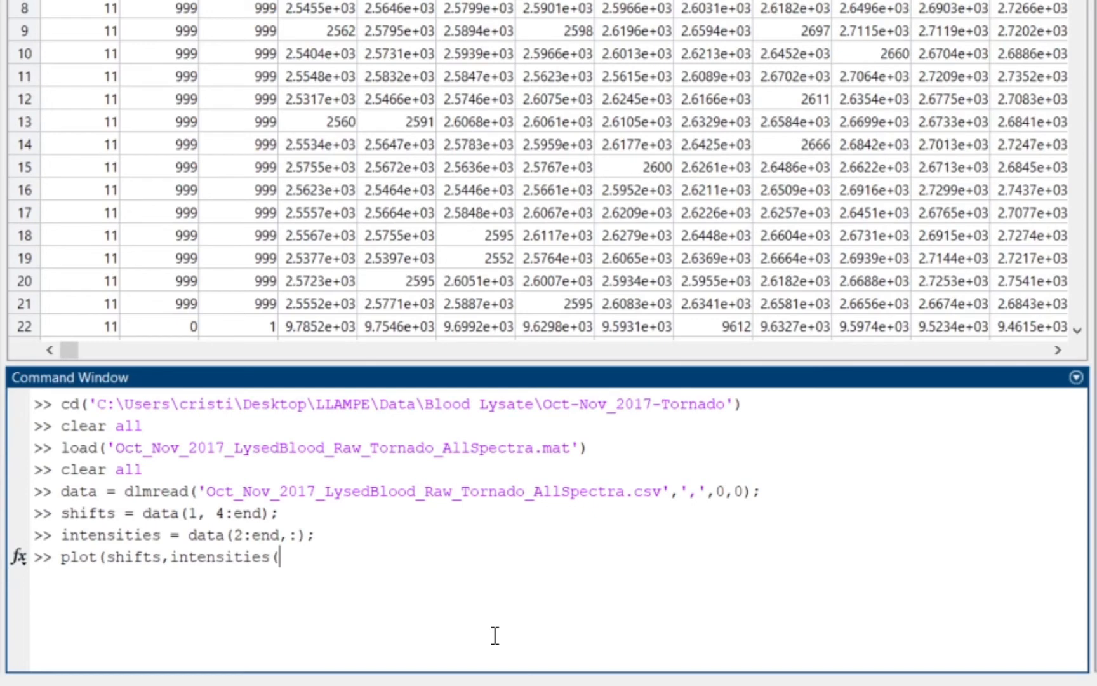
text(:,4:end))
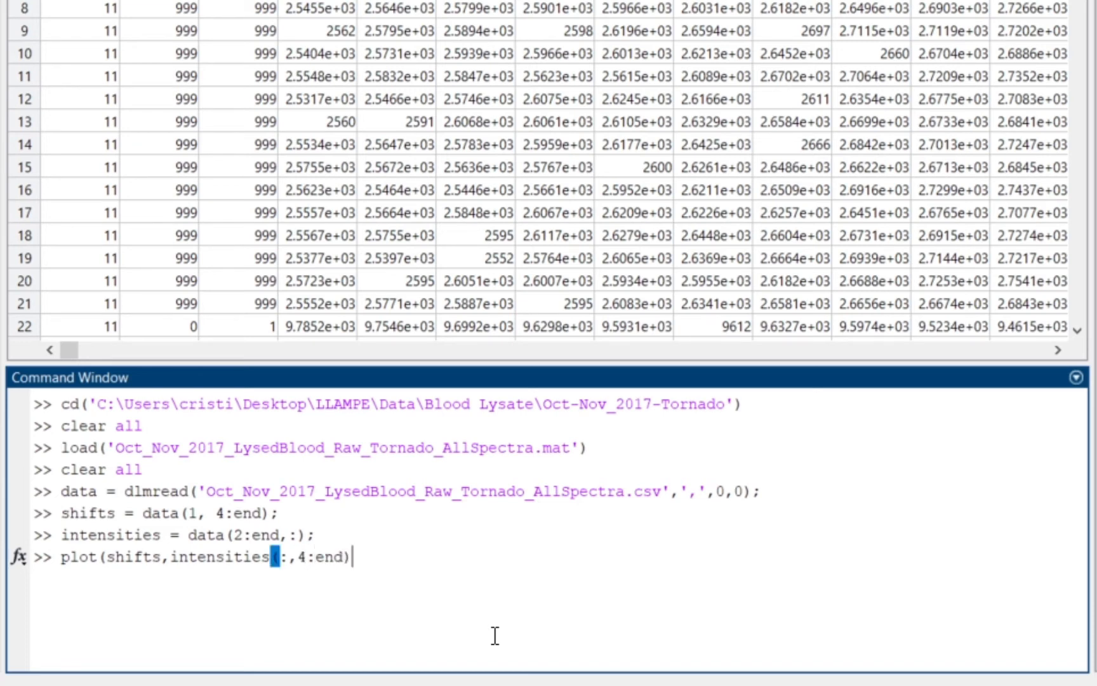
text())
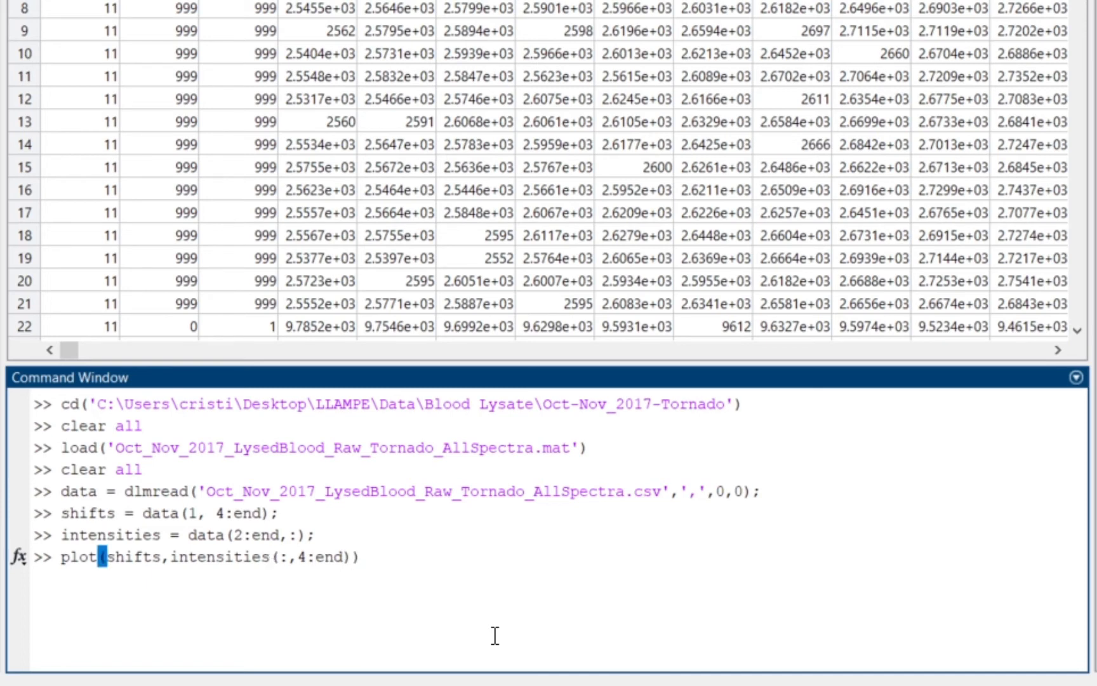
key(Return)
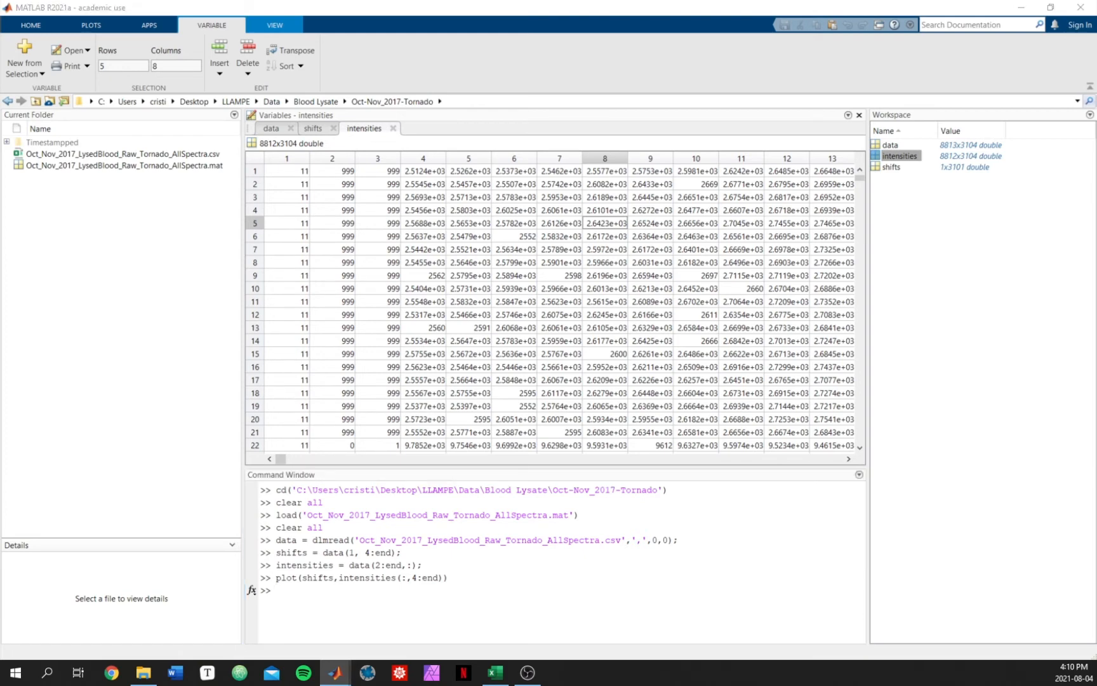
Step: Zoom into the lower-intensity region of the plotted spectra, then close the figure
drag(178, 39, 574, 164)
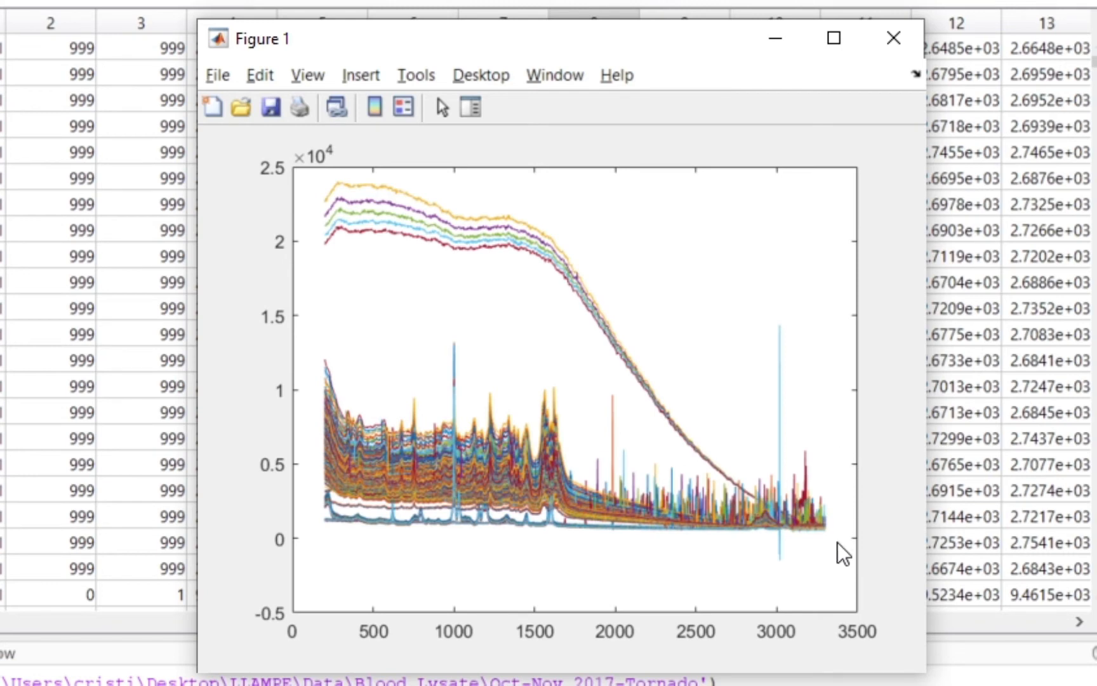
mouse_move(839, 579)
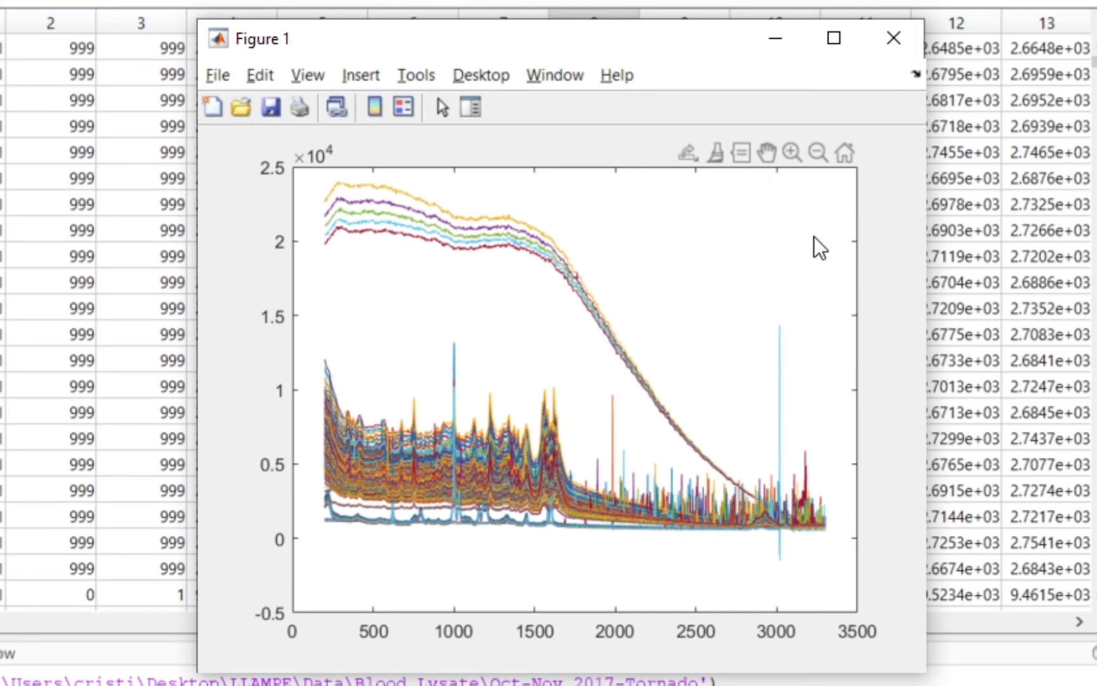
click(794, 152)
drag(611, 439, 831, 534)
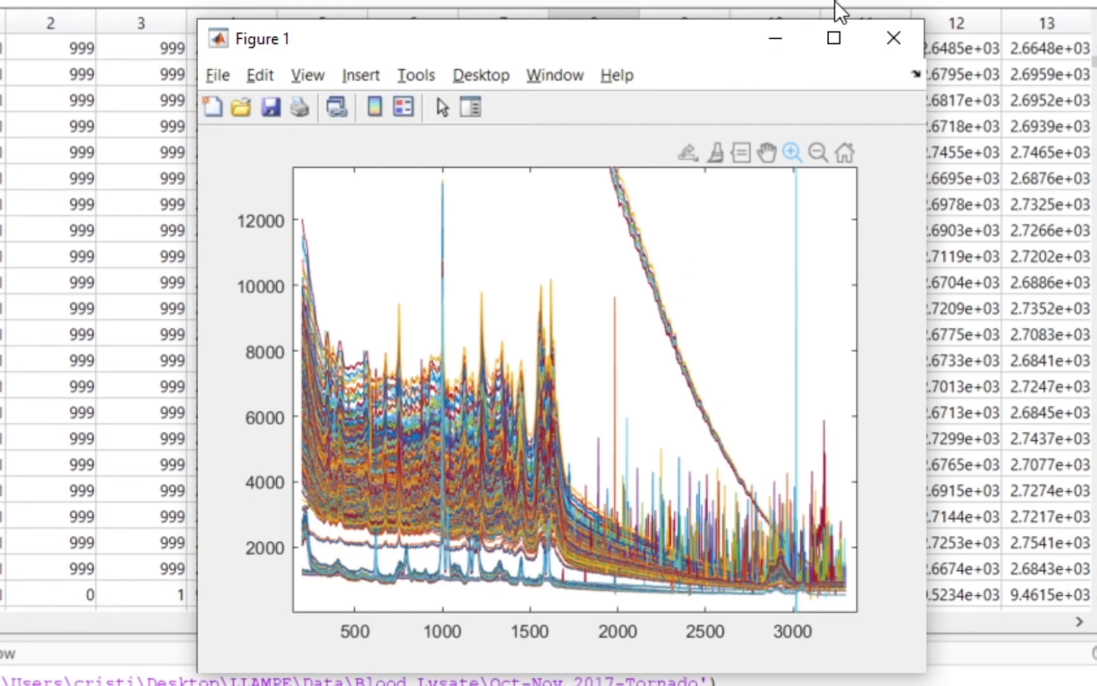
click(894, 38)
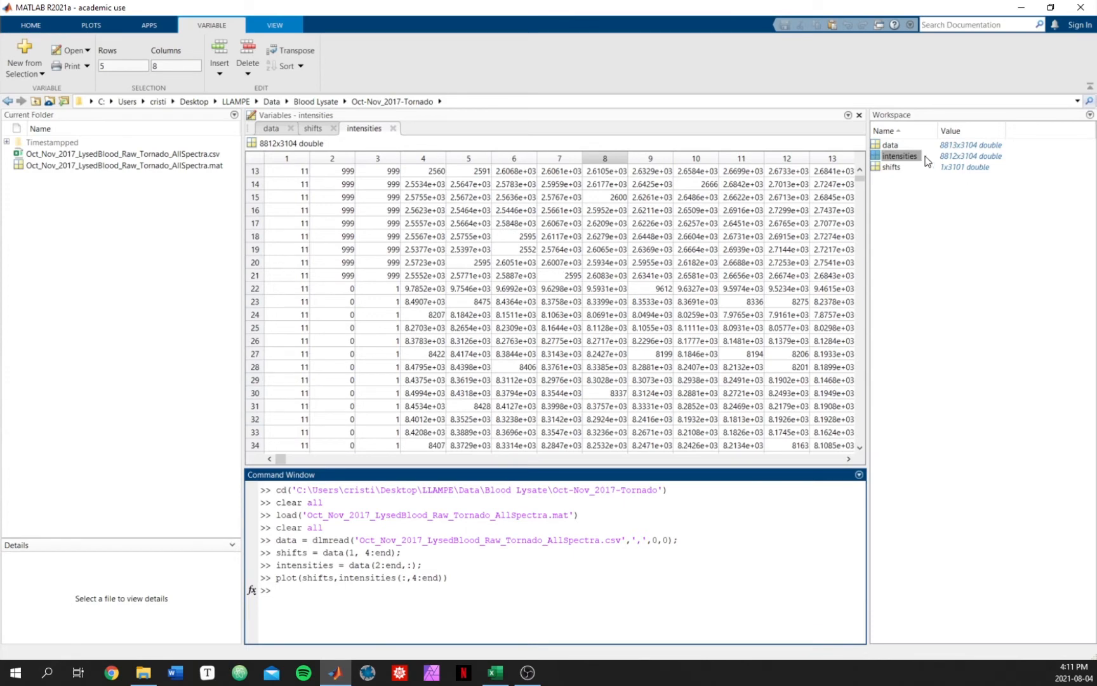
Step: Select the row 22 values in the intensities table to mark the spectrum to plot
click(906, 162)
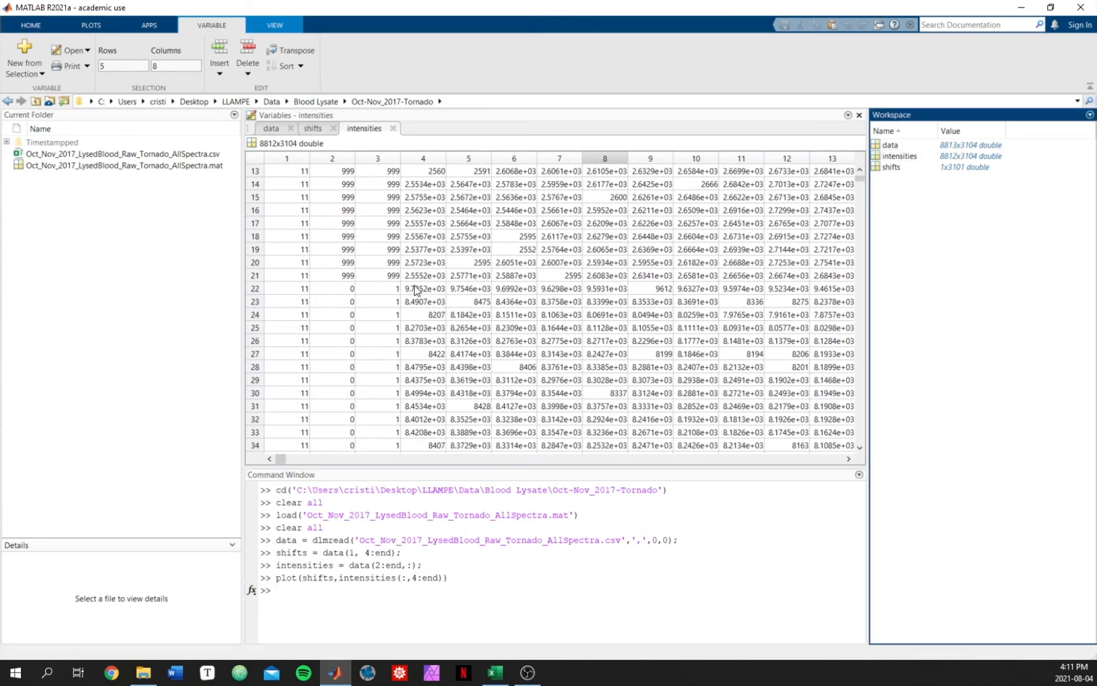
drag(417, 289, 820, 293)
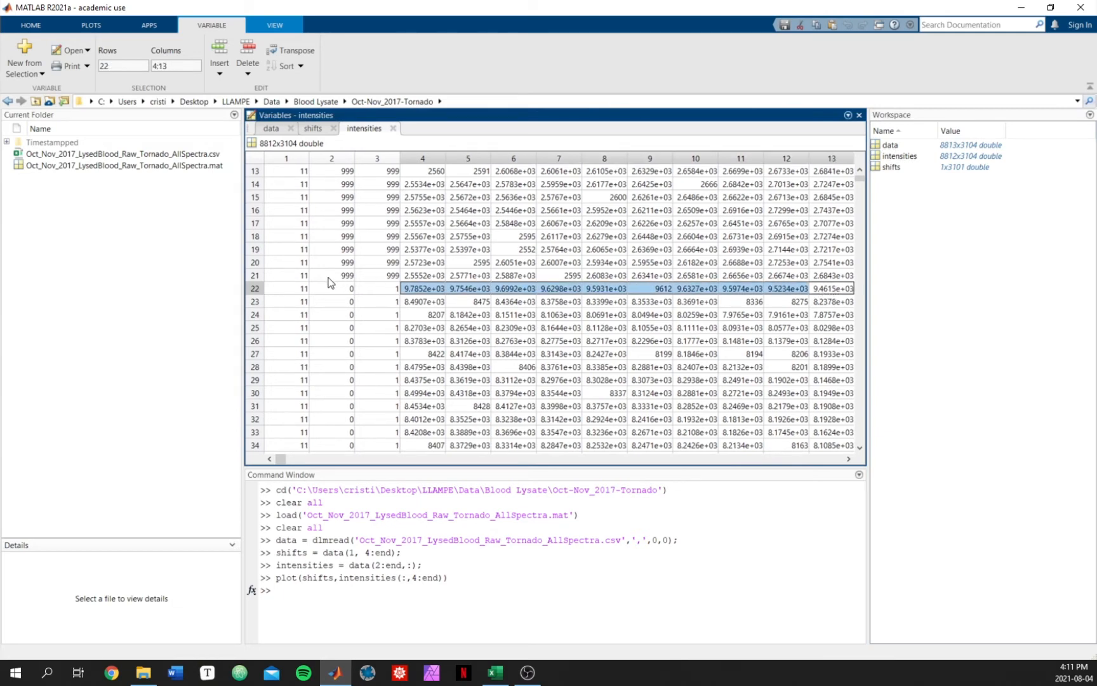
click(289, 288)
click(428, 287)
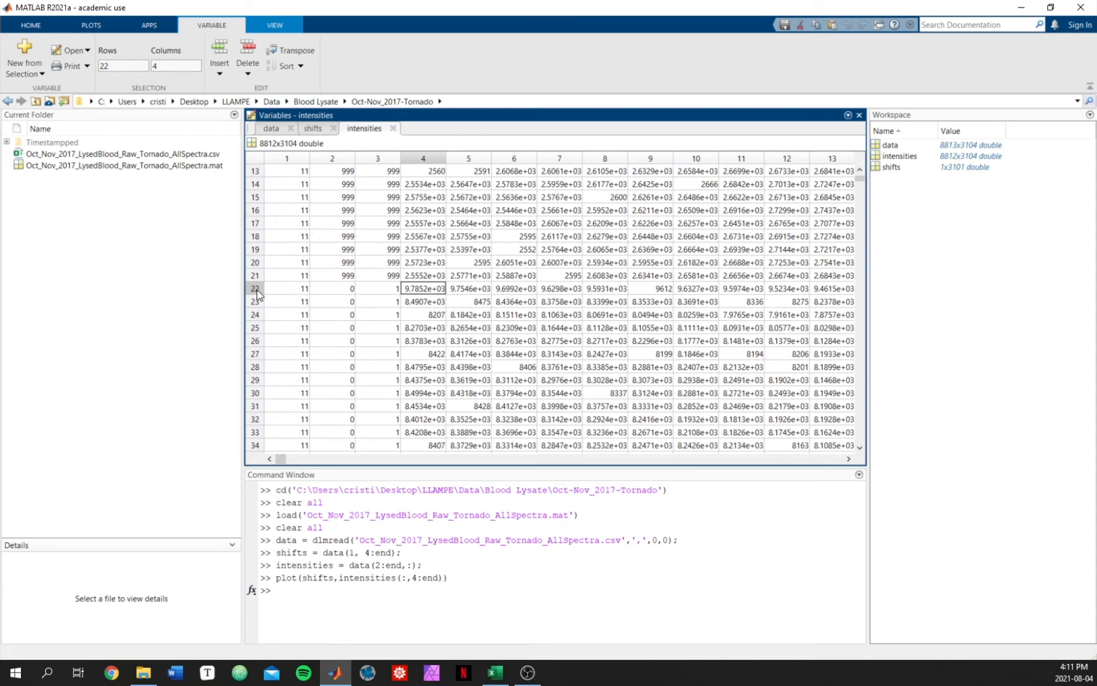
Step: Run plot(shifts,intensities(22,4:end)) to plot the single spectrum from row 22
click(365, 617)
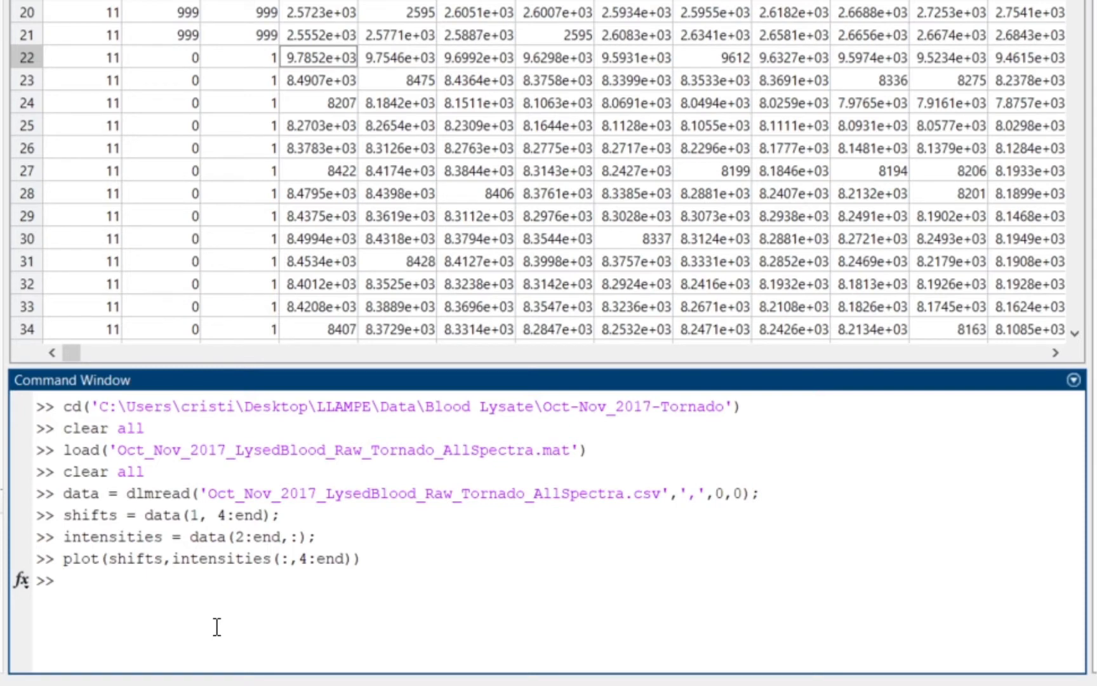
text(plot(shifts,)
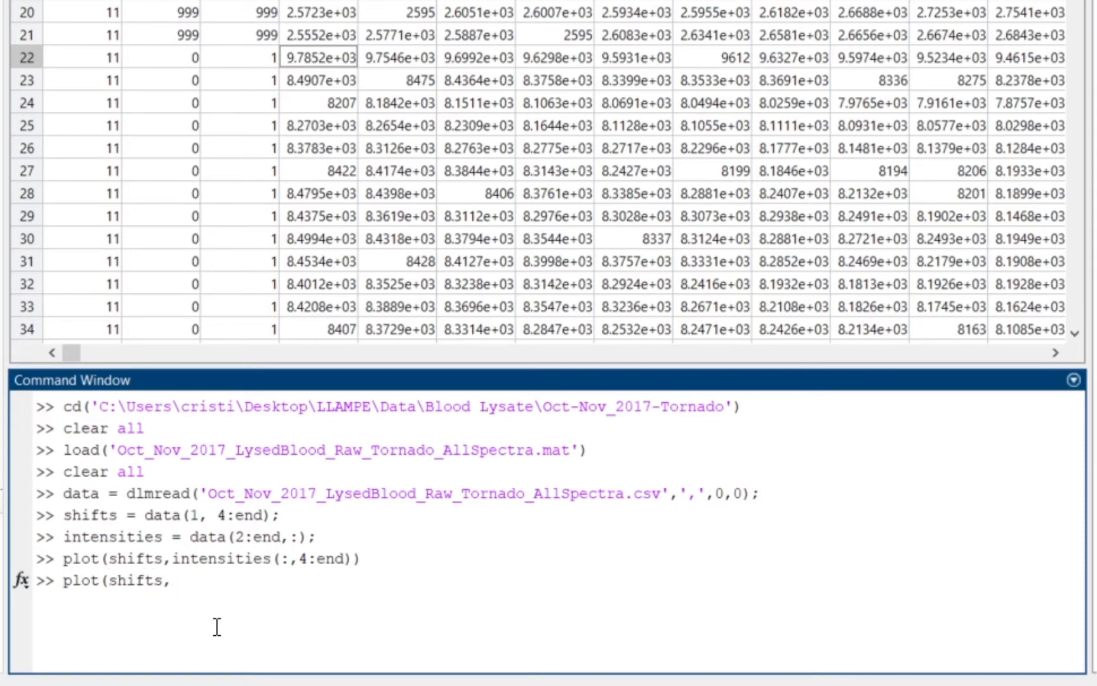
text(intensities)
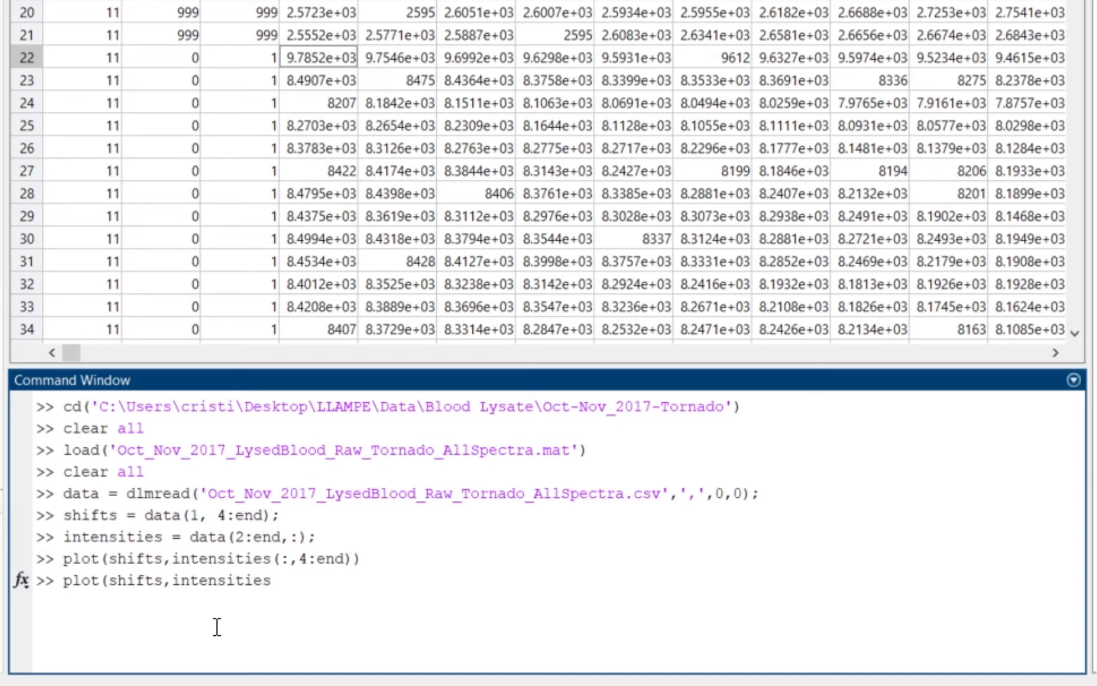
text(()
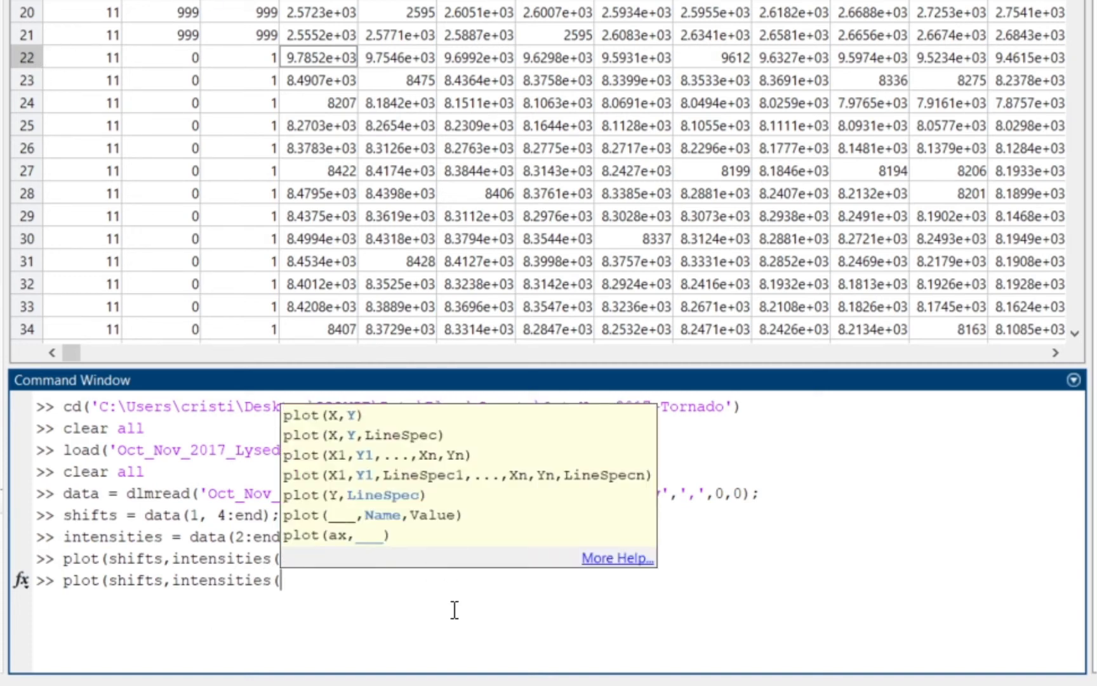
text(22,4:end)))
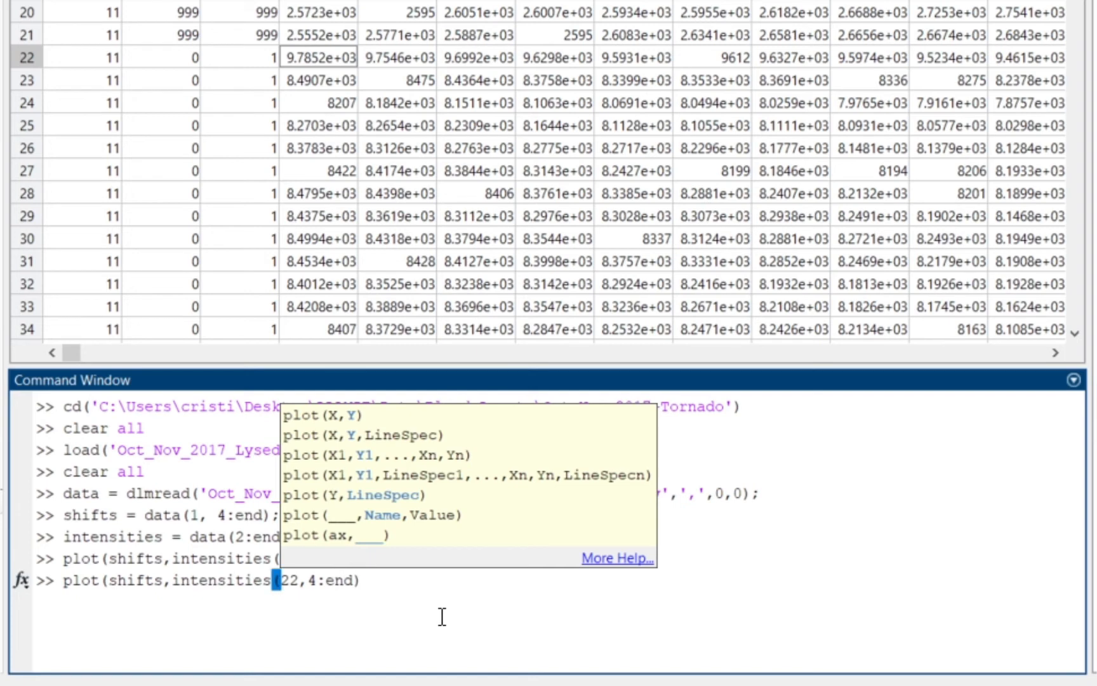
key(Return)
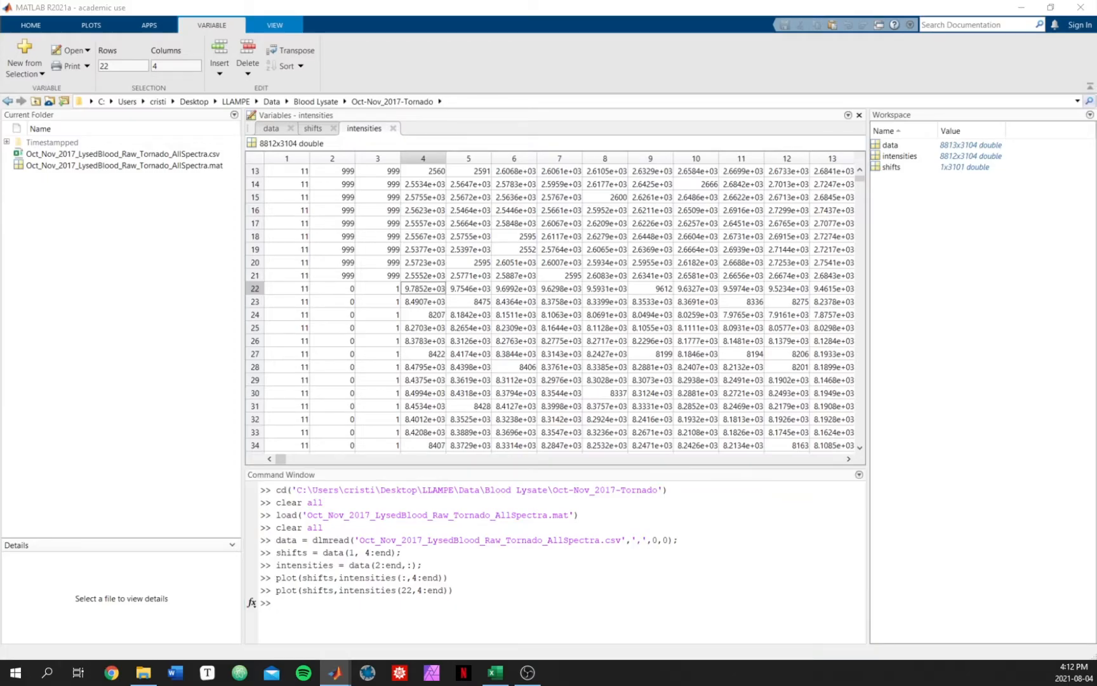
Step: Maximize the single-spectrum figure, zoom into the region between about 300 and 1700 shifts, then close it
drag(370, 77, 506, 122)
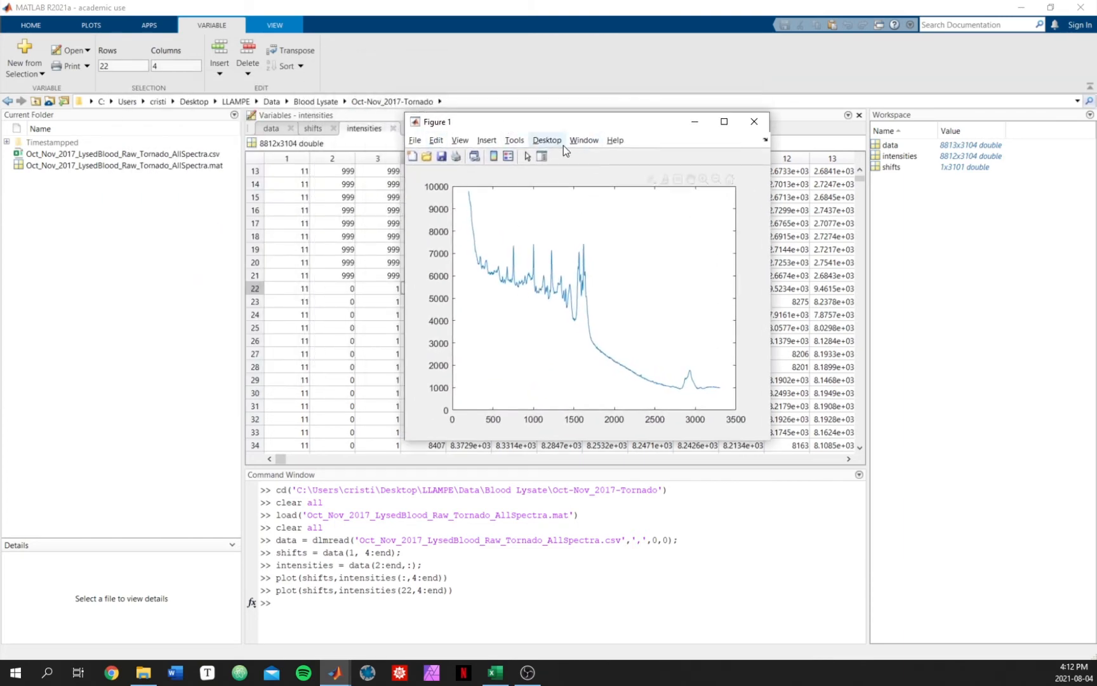
double_click(606, 123)
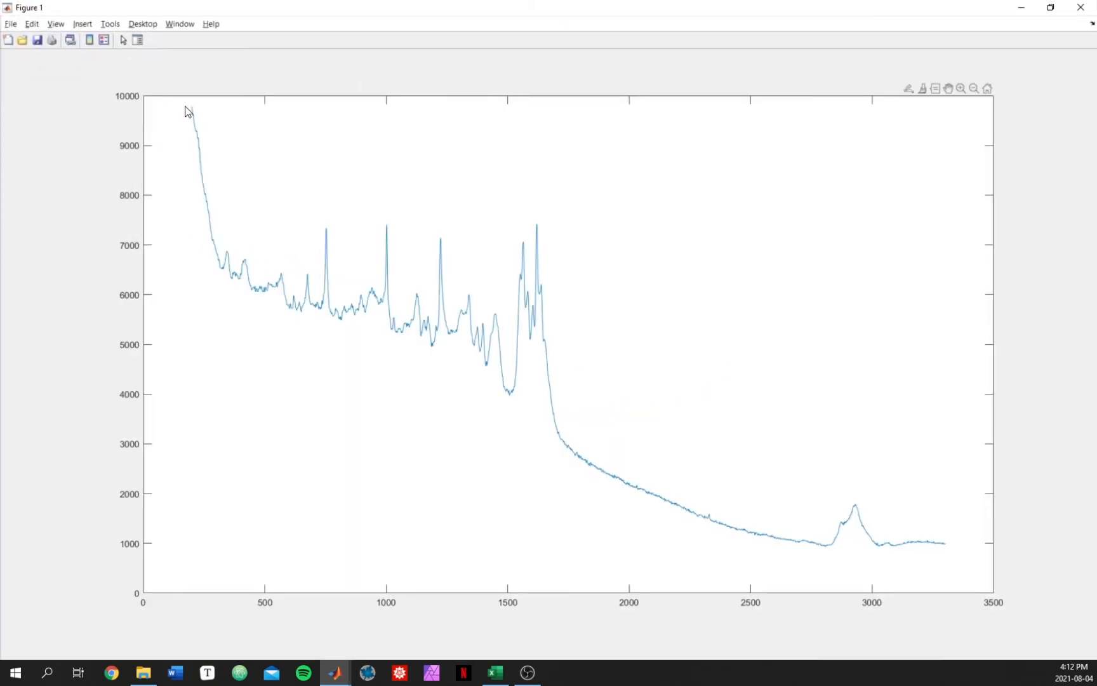
click(960, 89)
drag(212, 155, 571, 470)
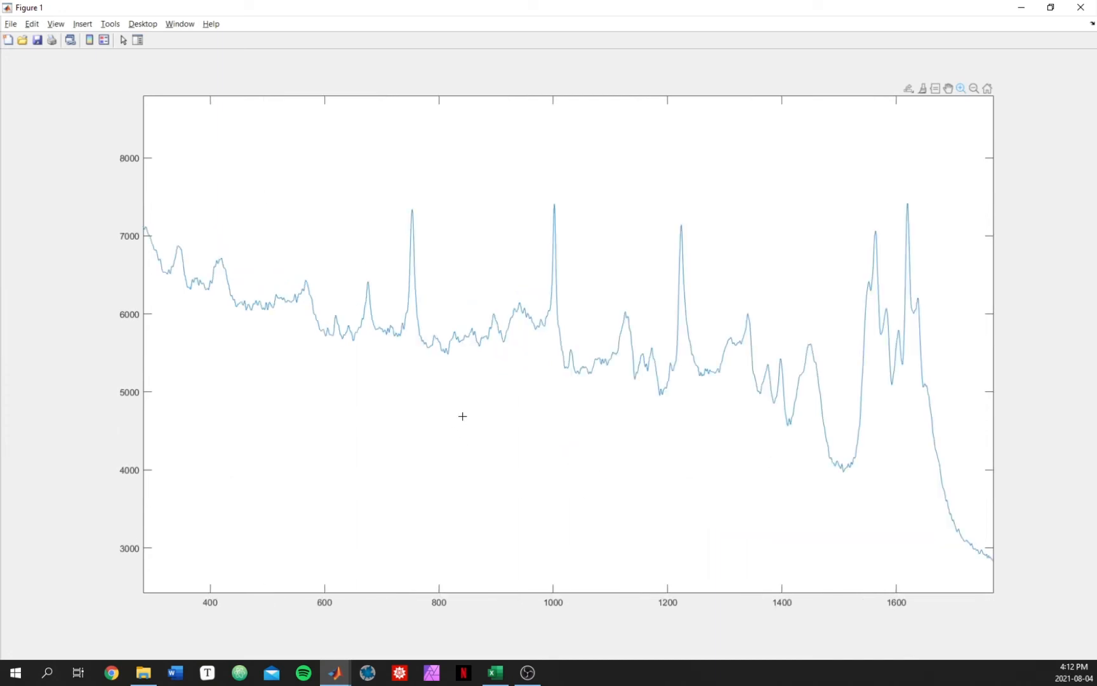
click(961, 88)
mouse_move(556, 206)
mouse_move(413, 209)
click(1082, 8)
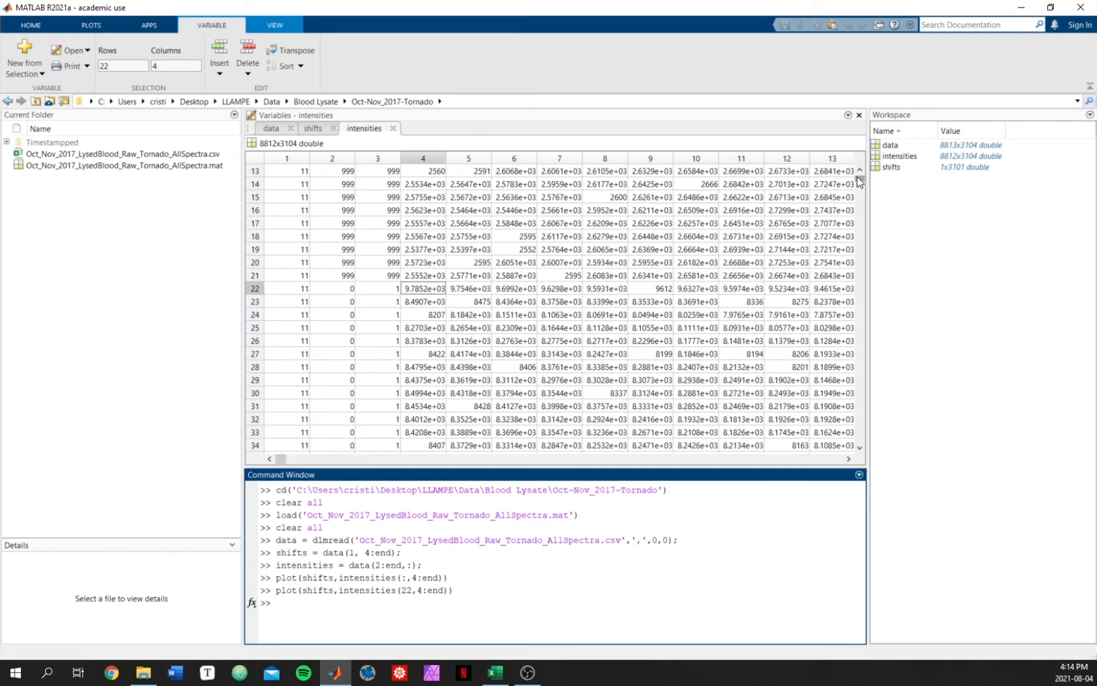
Step: Scroll through the intensities table to examine the group values in later rows
drag(858, 176, 858, 209)
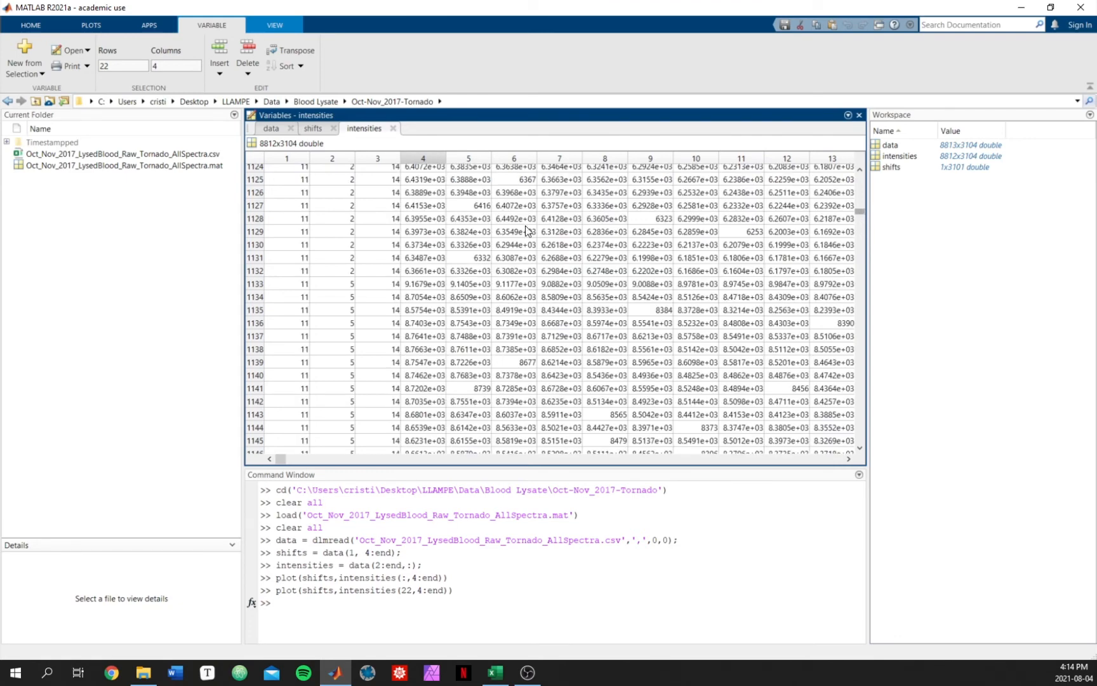
scroll(525, 229, down, 10)
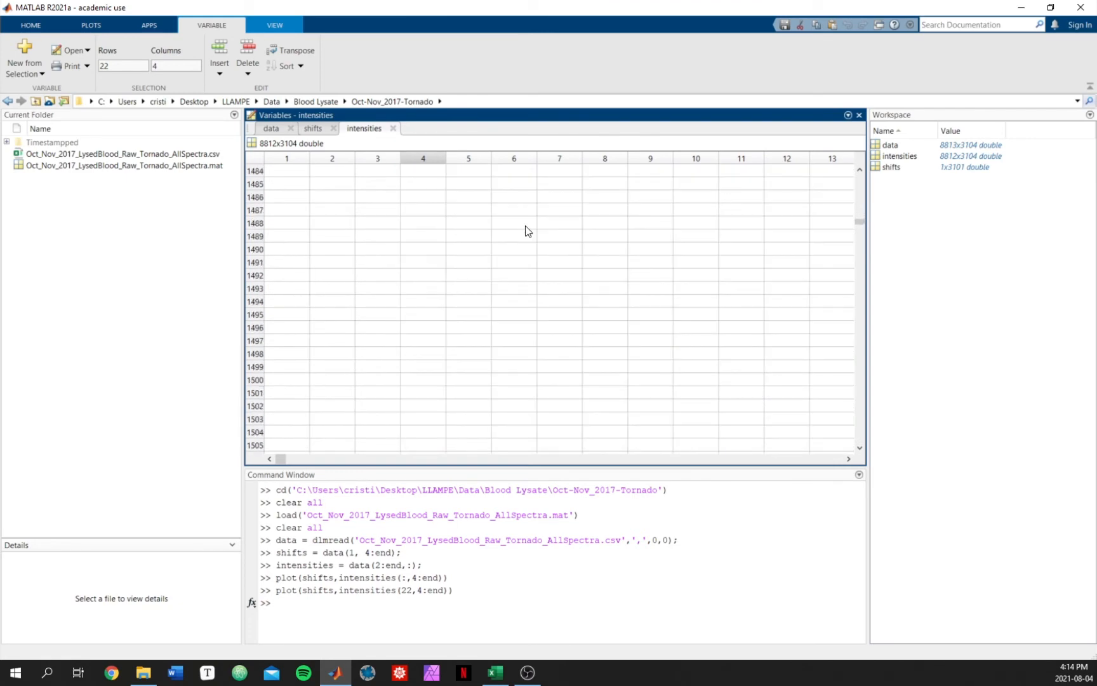
scroll(381, 267, up, 17)
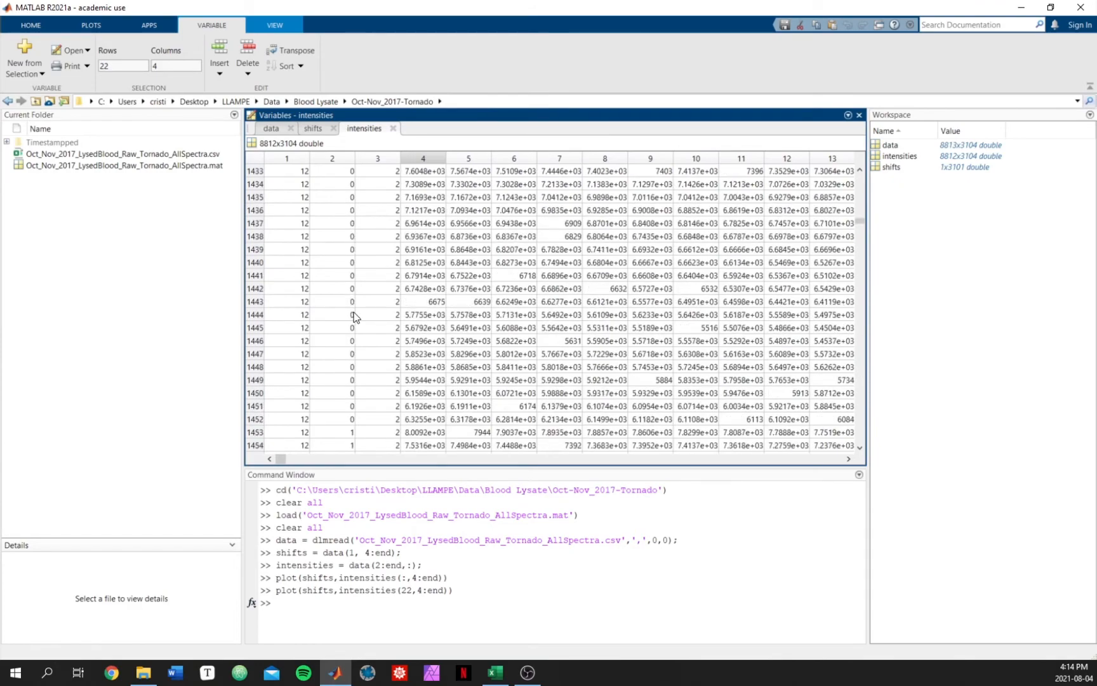
scroll(354, 316, up, 20)
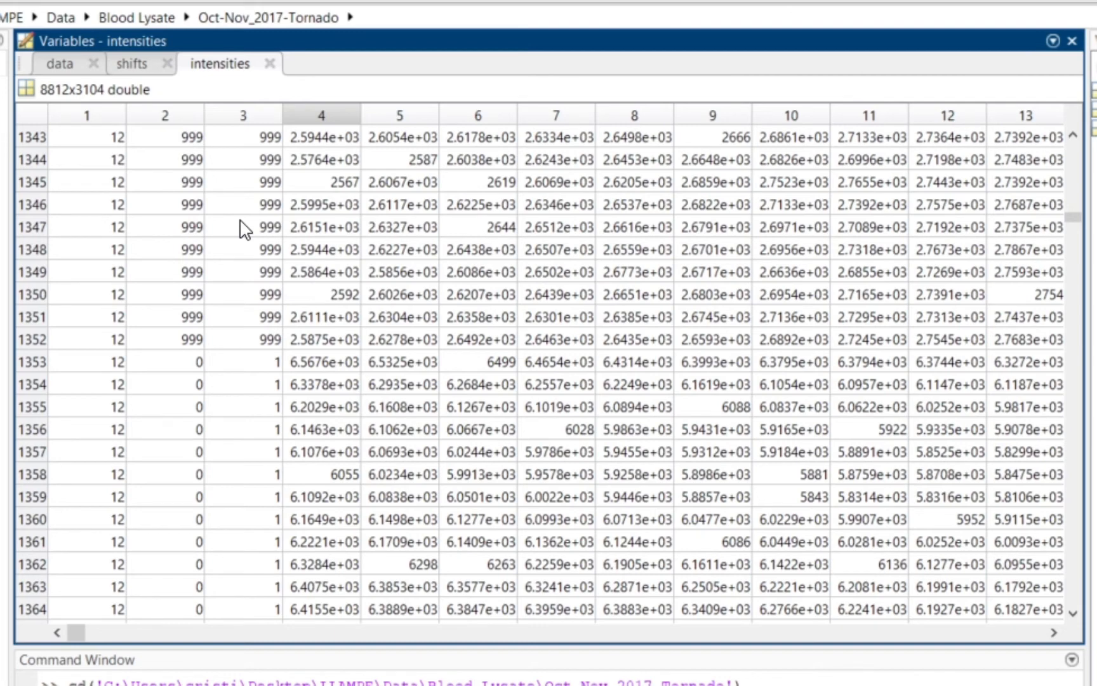
click(85, 360)
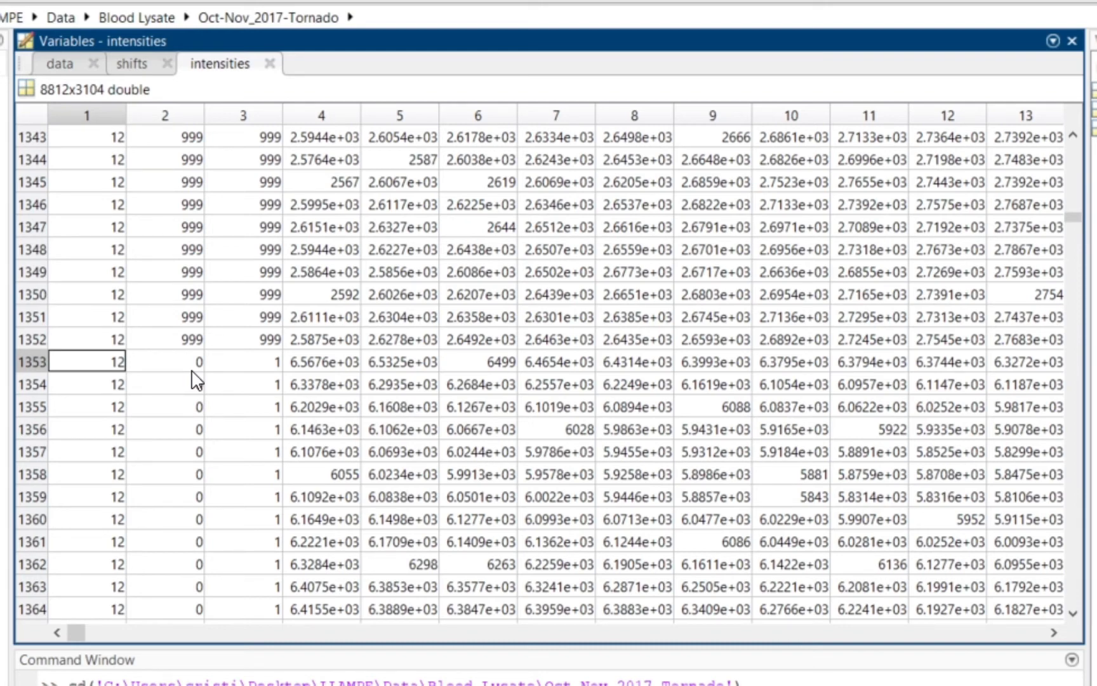
scroll(139, 459, down, 18)
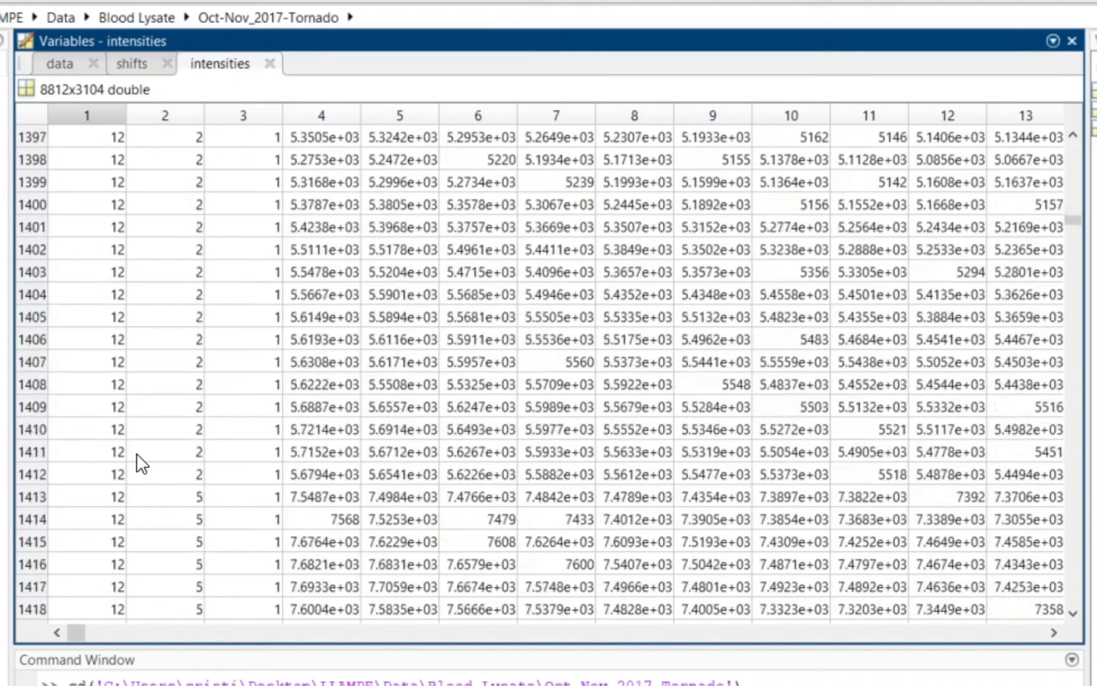
Step: Scroll further down the intensities table and select row 2632, the last row before the 999 entries
scroll(141, 463, down, 20)
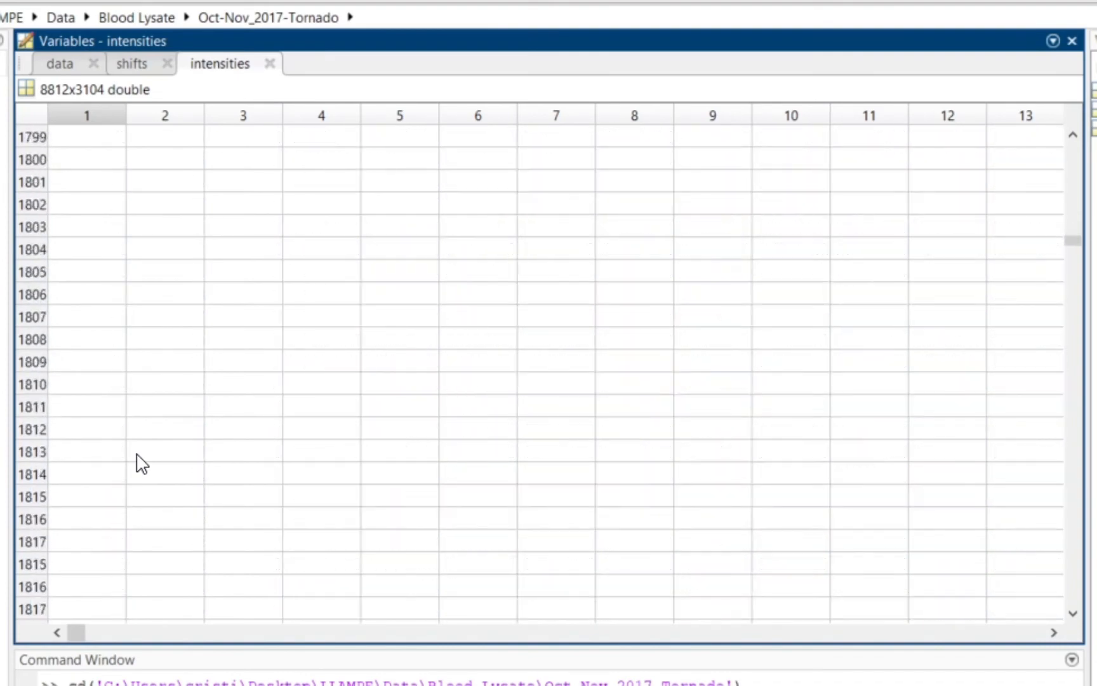
scroll(139, 458, down, 20)
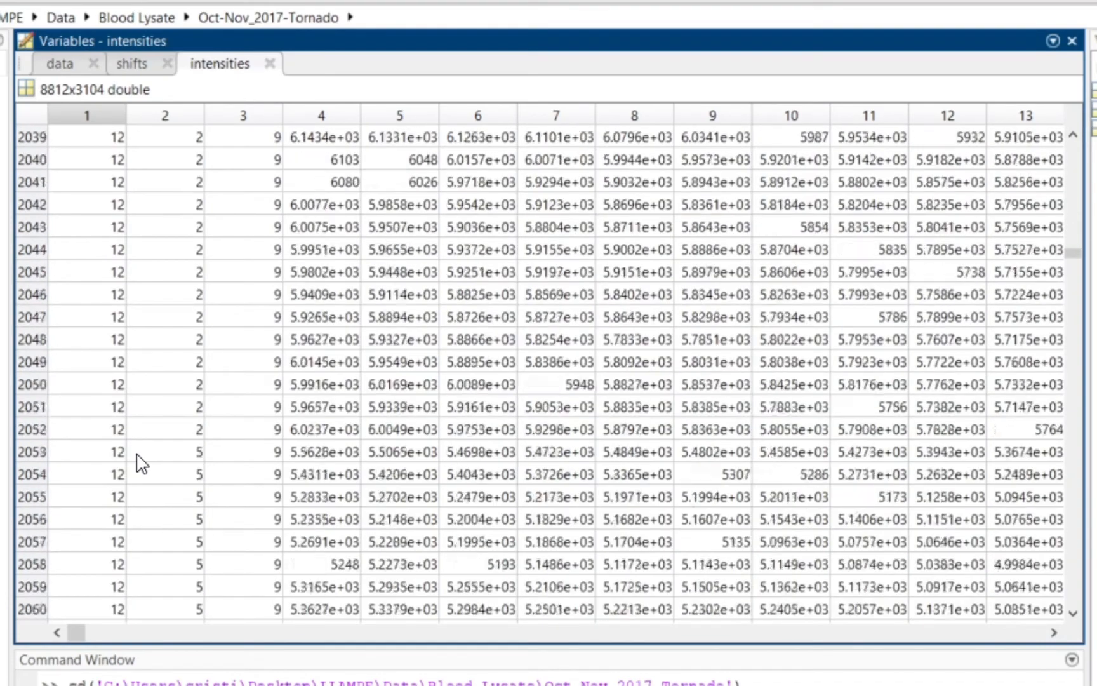
scroll(141, 464, down, 20)
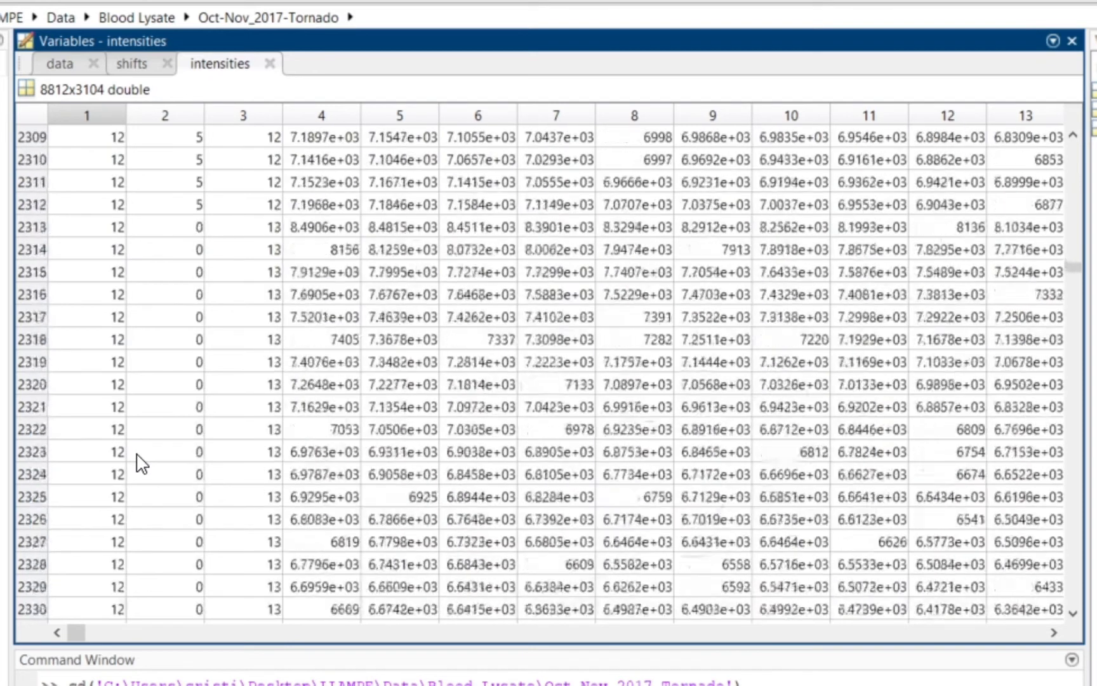
scroll(141, 463, down, 20)
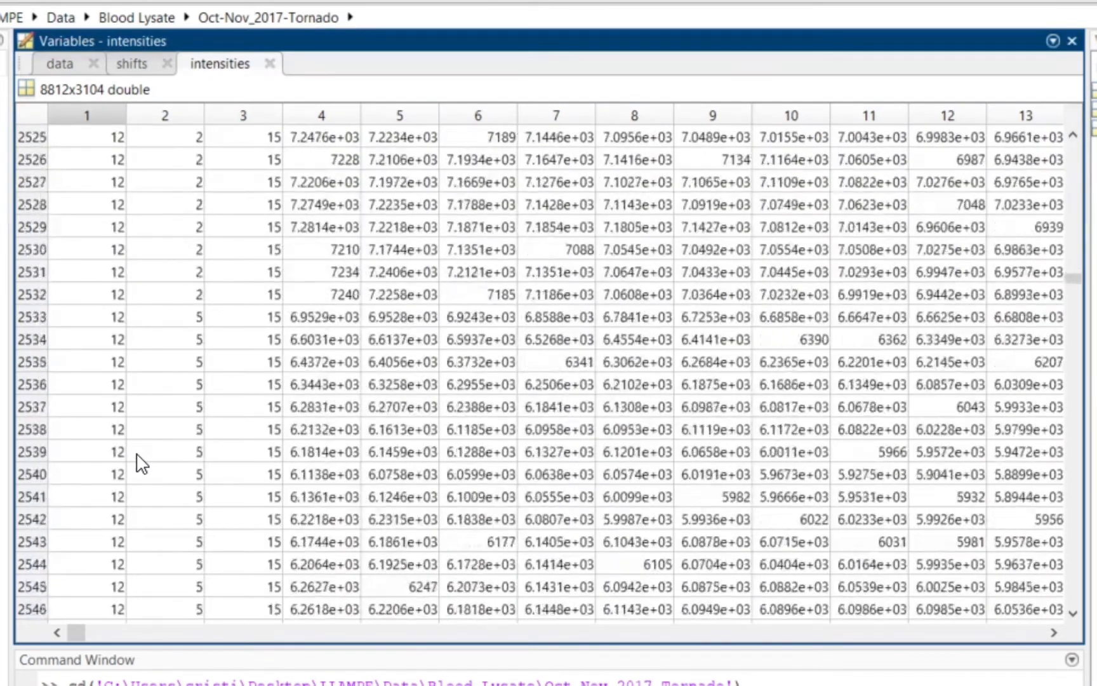
scroll(141, 463, down, 20)
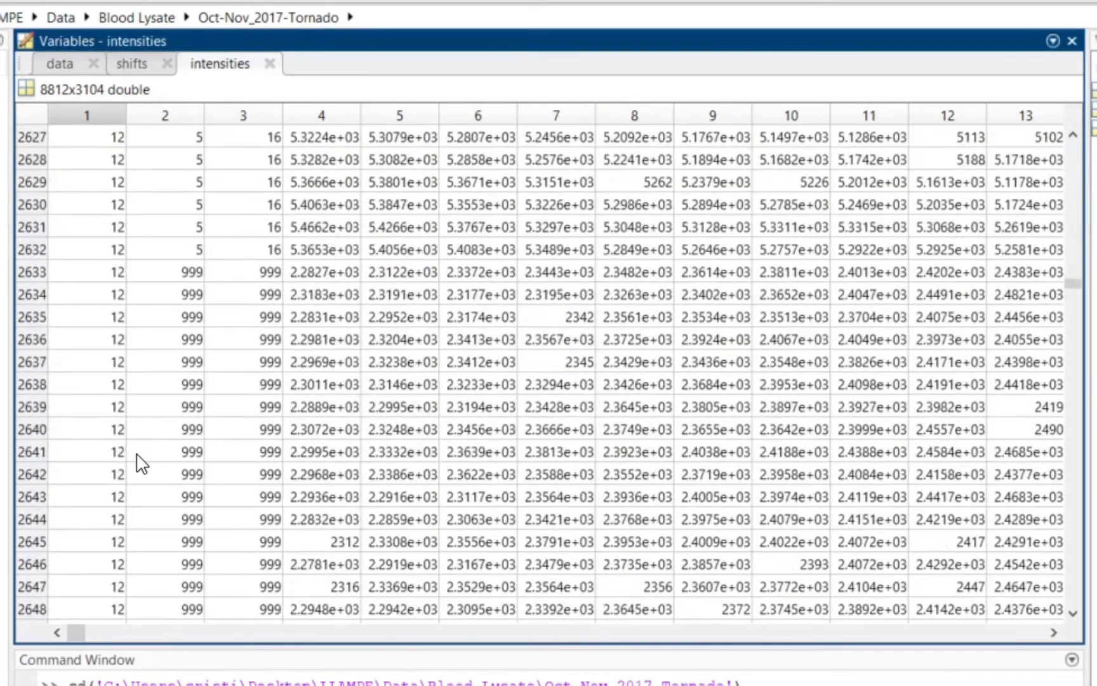
scroll(141, 463, up, 1)
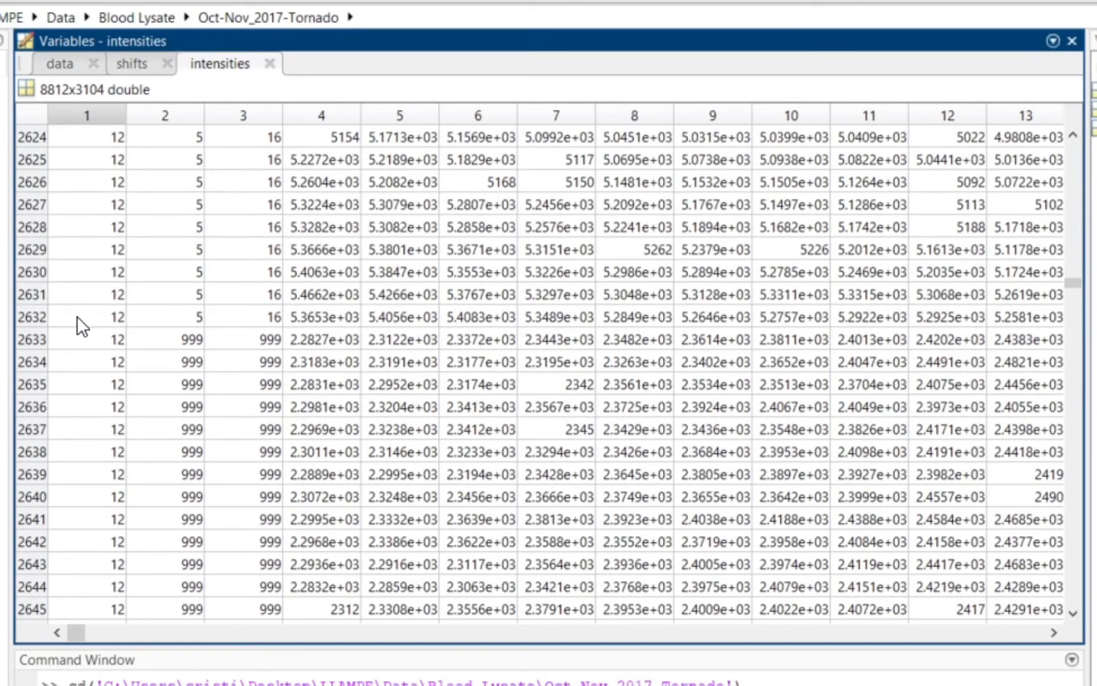
click(30, 317)
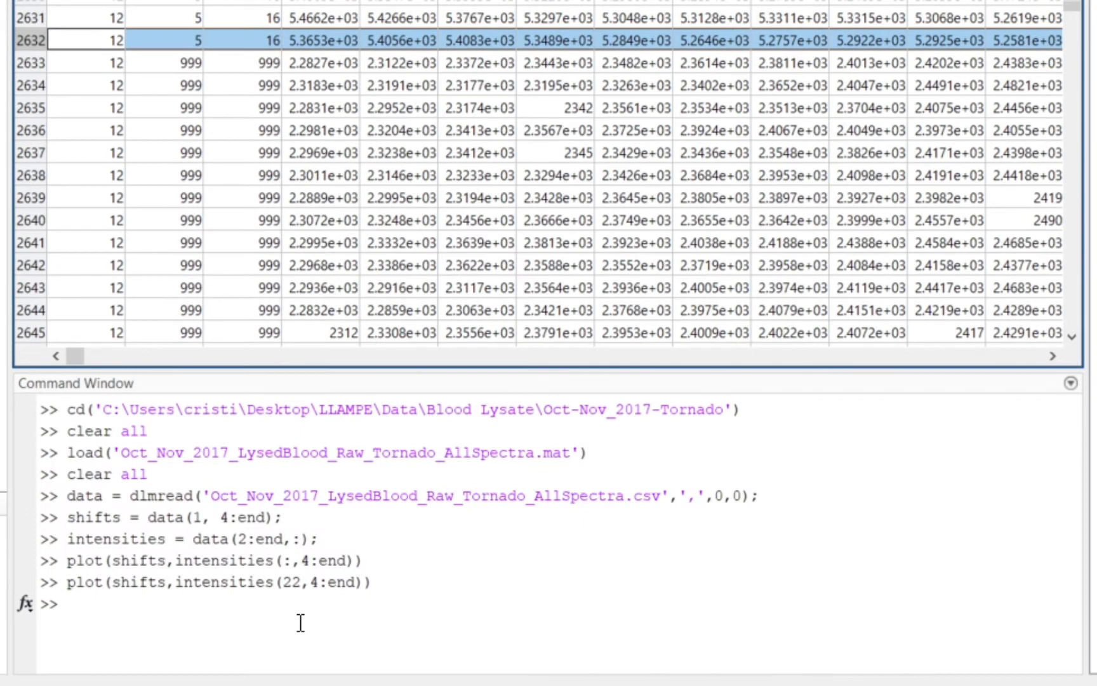
Step: Try to plot rows 1353 to 2632 by running plot(shifts,intensities(1353:2632)) in the Command Window
click(300, 622)
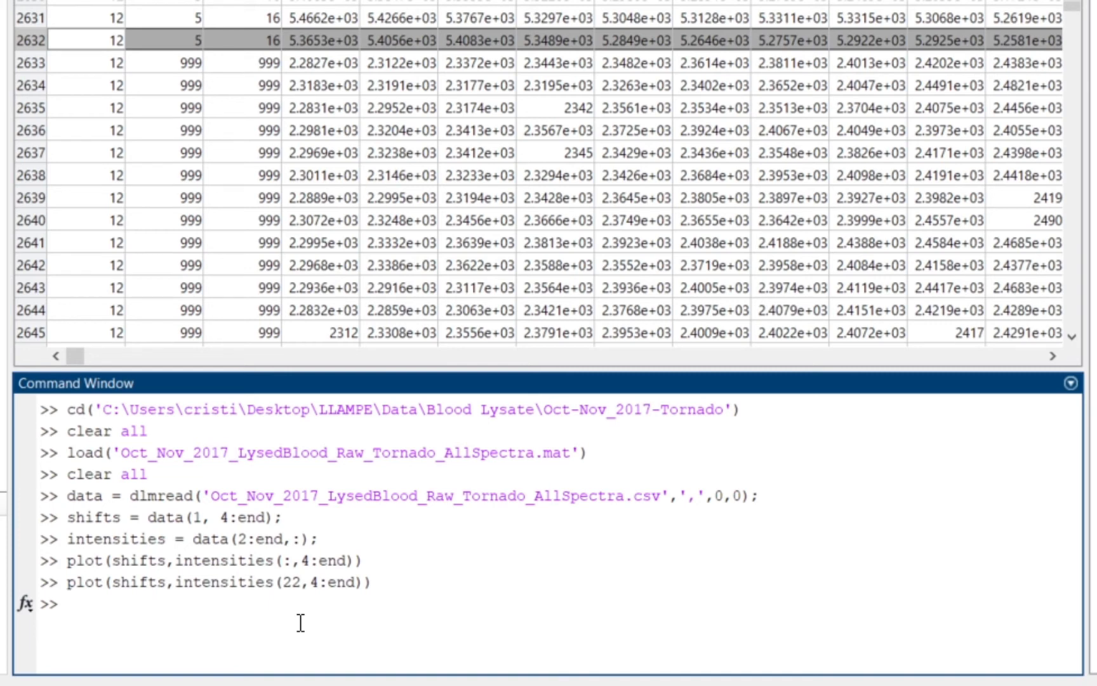
text(plot(shifts)
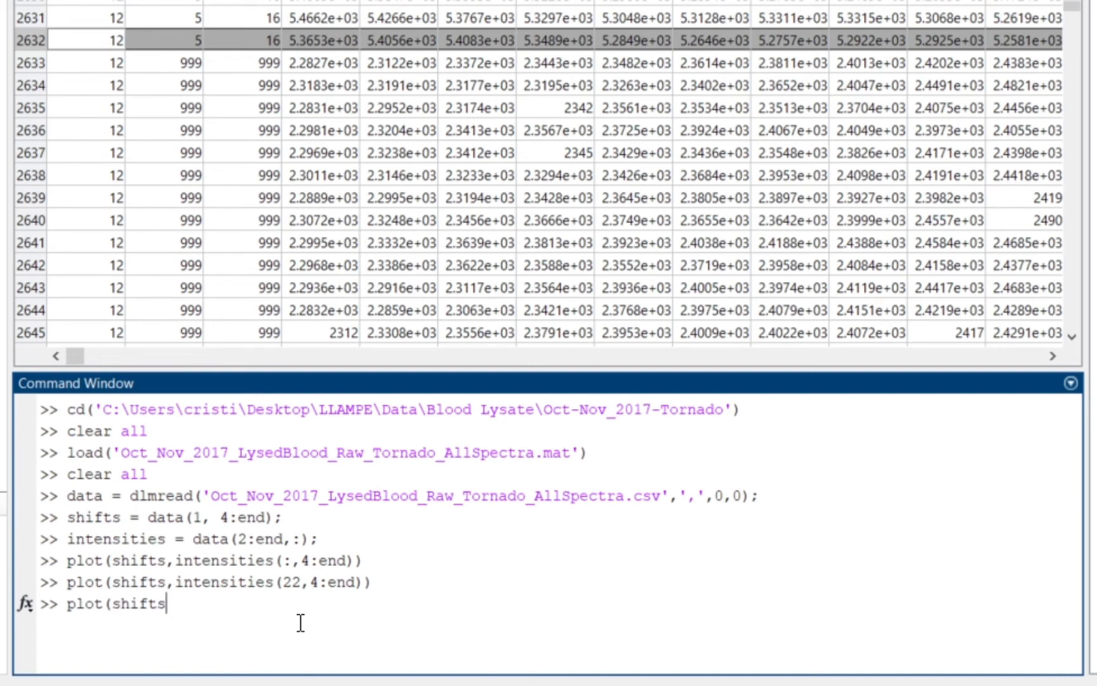
text(,intensit)
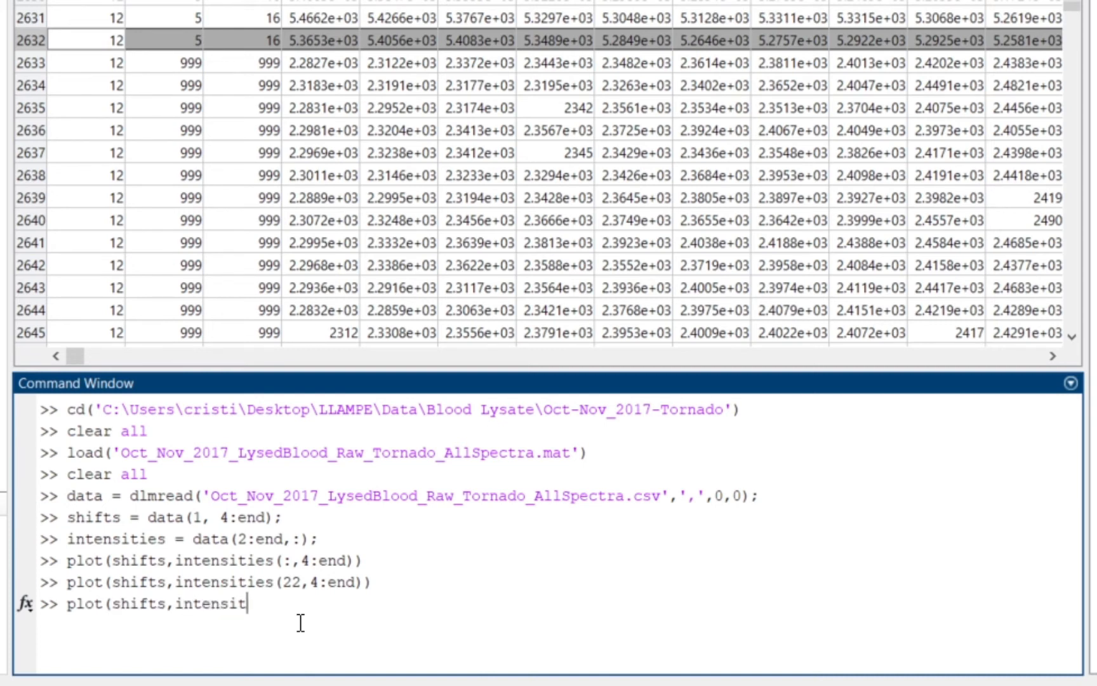
text(ies(13)
text(53:)
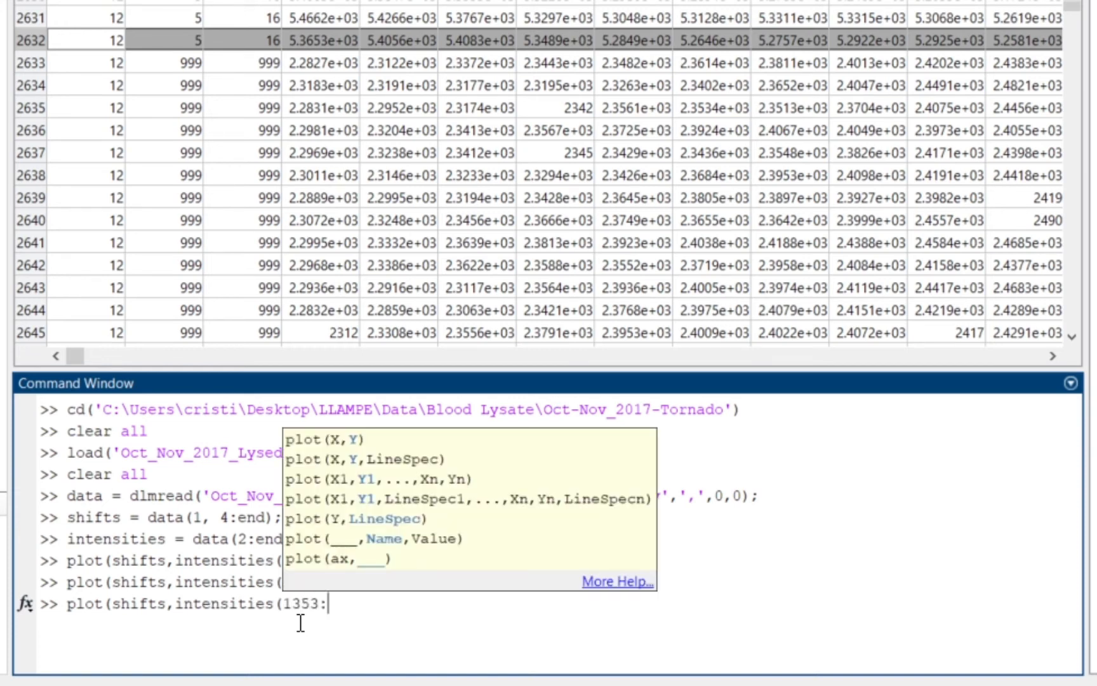
text(265)
key(BackSpace)
text(32)))
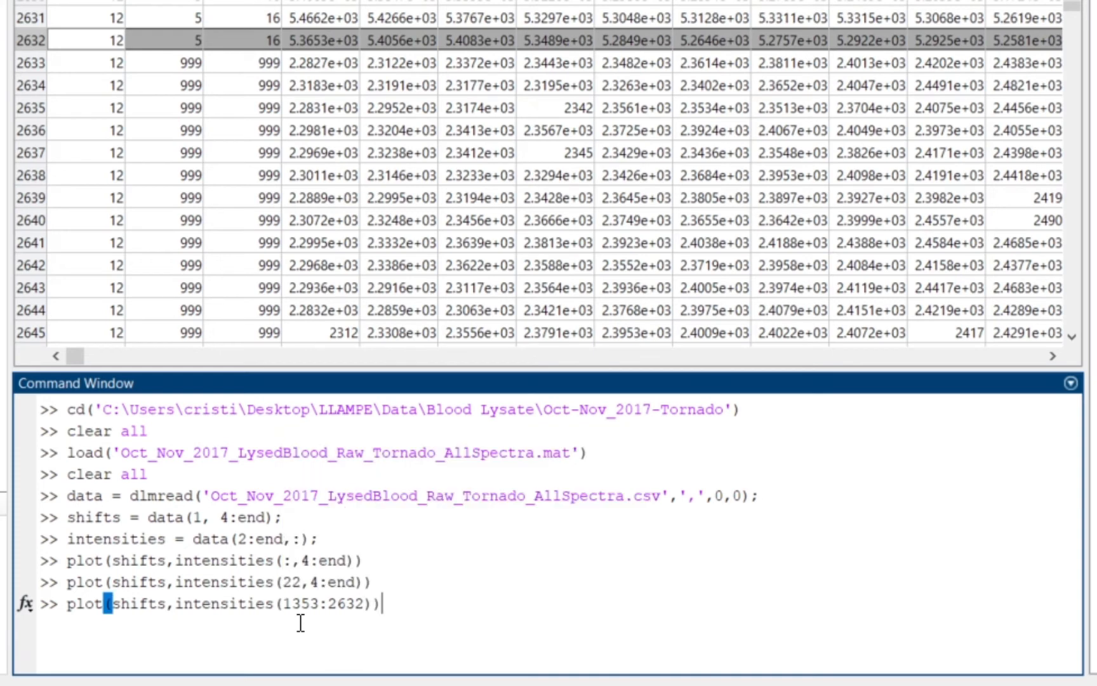
key(Return)
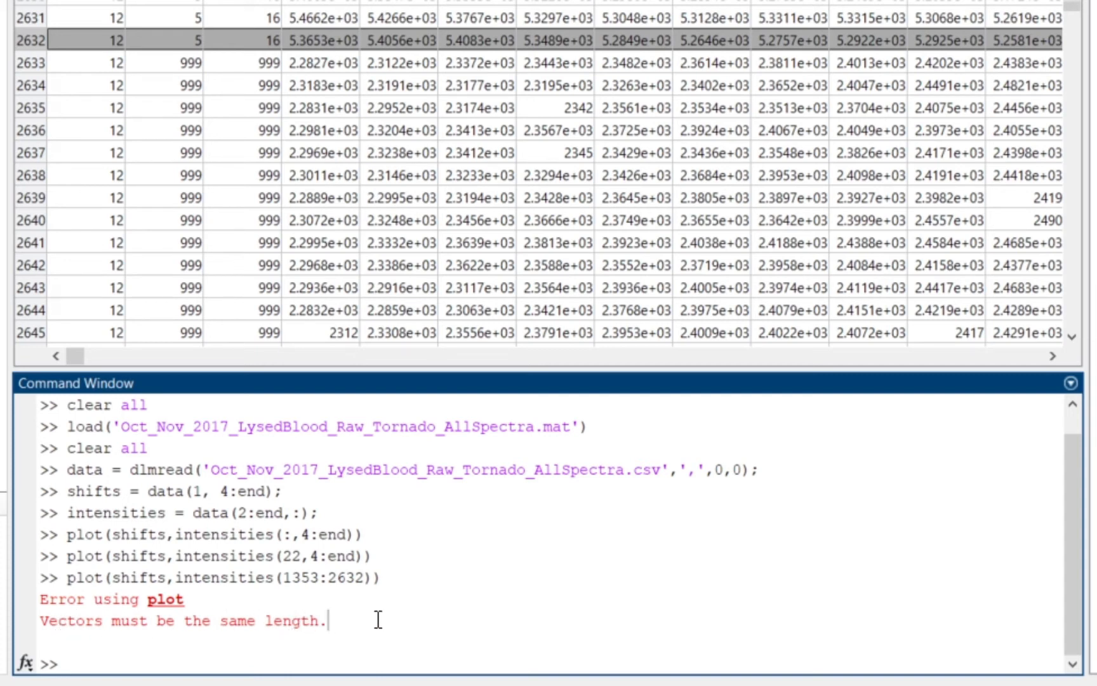
Step: Examine the row range 1353:2632 in the failed plot command
drag(282, 578, 365, 579)
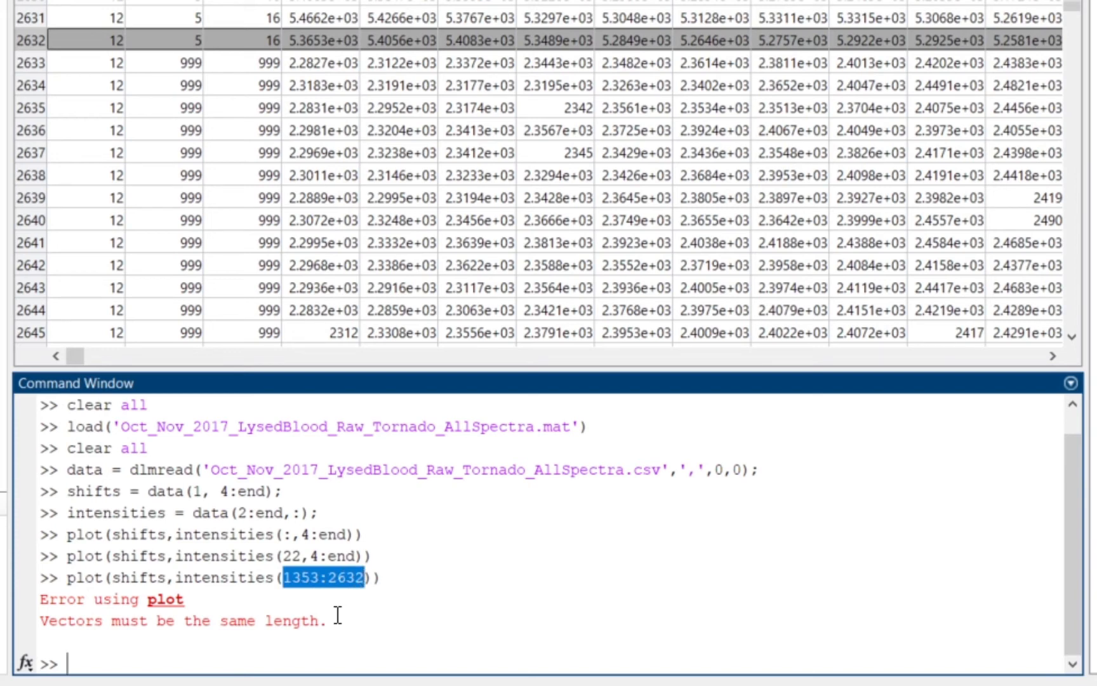
click(365, 579)
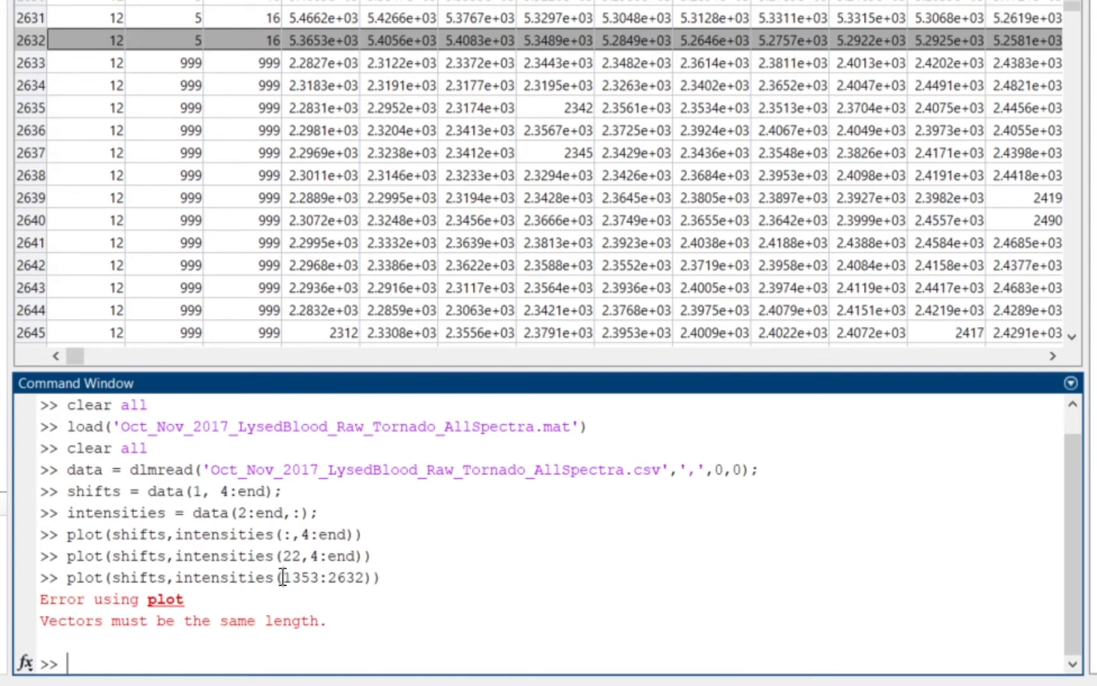
drag(282, 579, 318, 585)
click(300, 580)
drag(285, 579, 320, 581)
click(336, 579)
drag(326, 580, 366, 579)
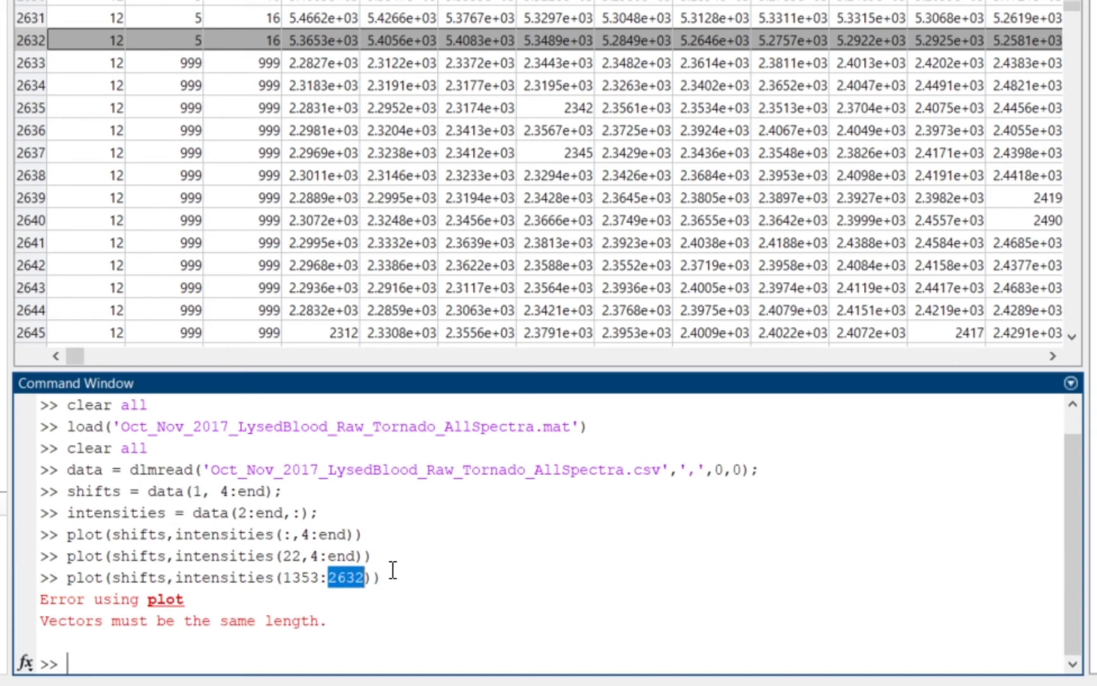
click(393, 577)
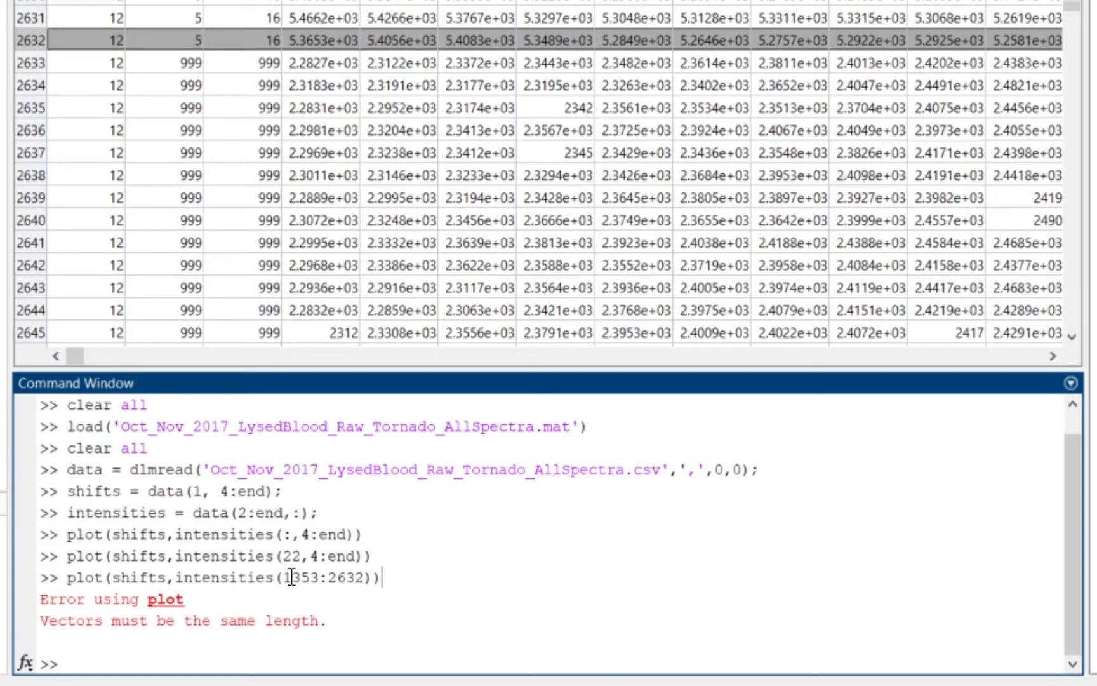
drag(283, 578, 367, 578)
click(368, 579)
click(393, 583)
Step: Rerun the recalled command as plot(shifts,intensities(1353:2632, 4:end)) and maximize the resulting figure window
key(Up)
key(Left)
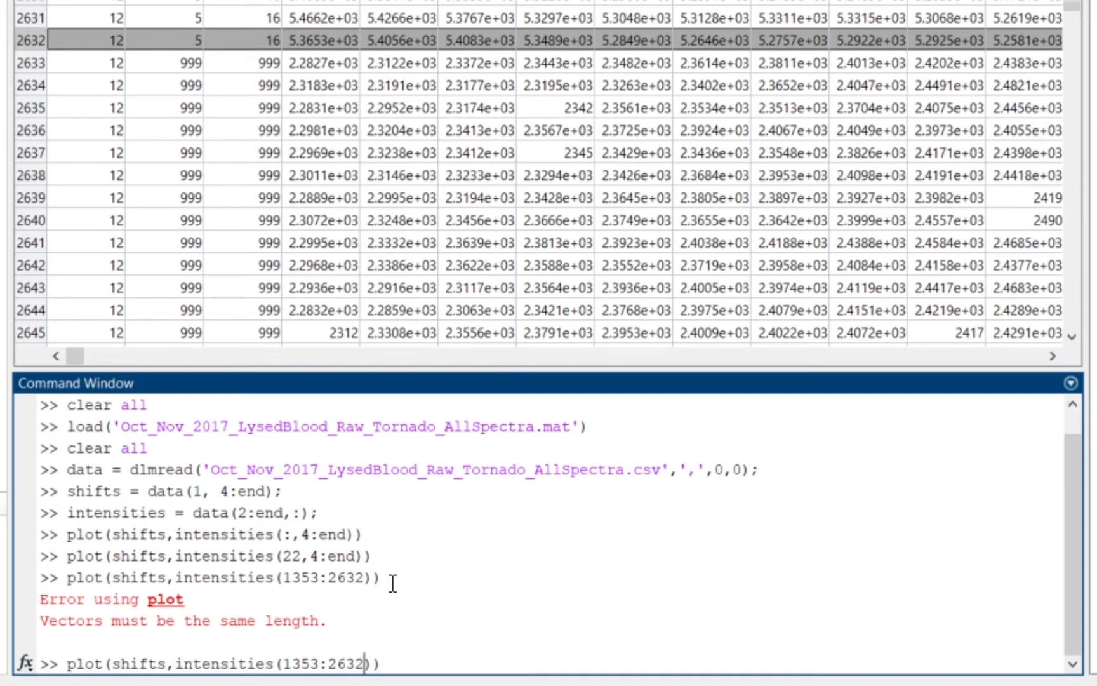
text(, 4:end)
key(Return)
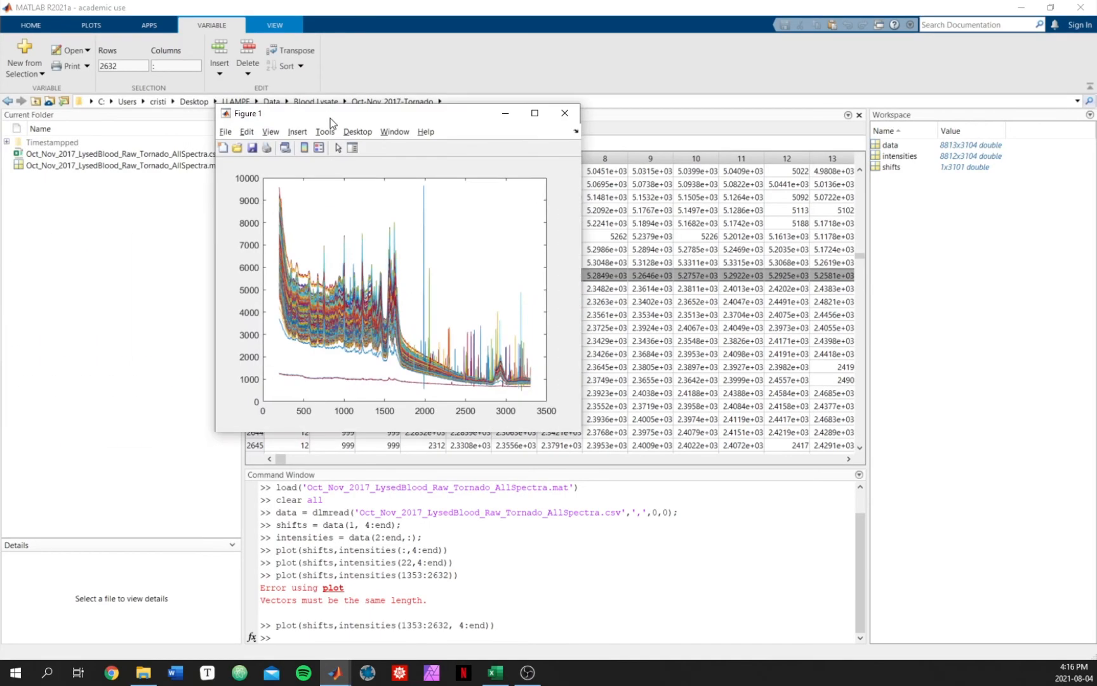
drag(330, 118, 543, 168)
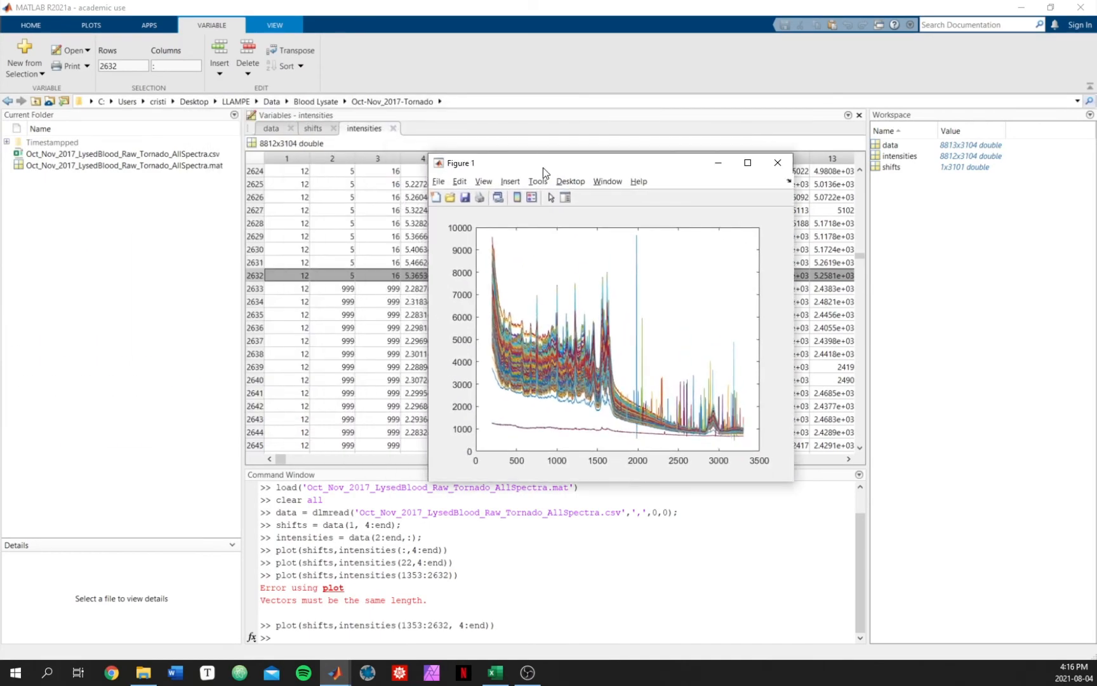
double_click(601, 164)
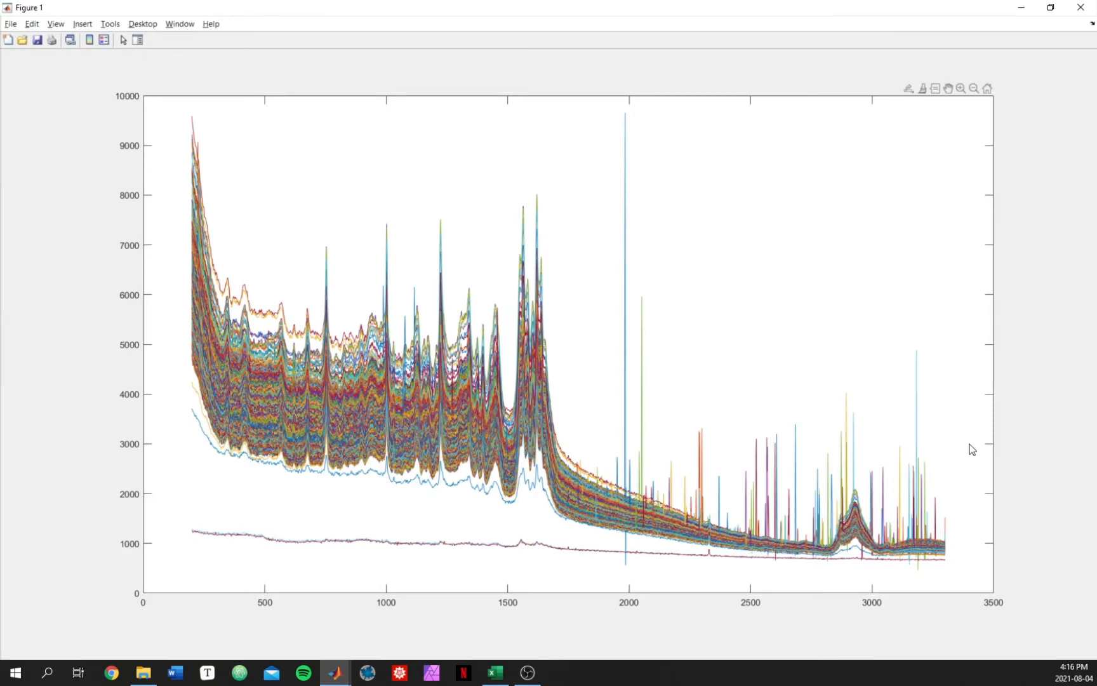
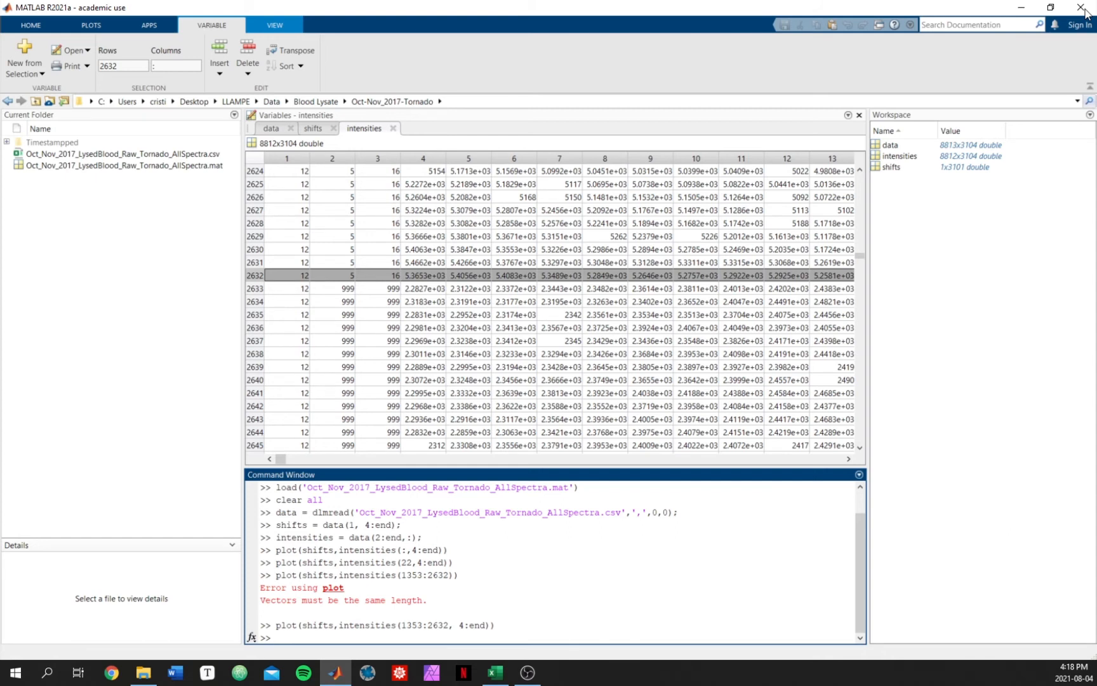
Step: Examine donor 13's dose-group rows from 2673 onward in the intensities table by selecting the column 2 dose values
click(435, 279)
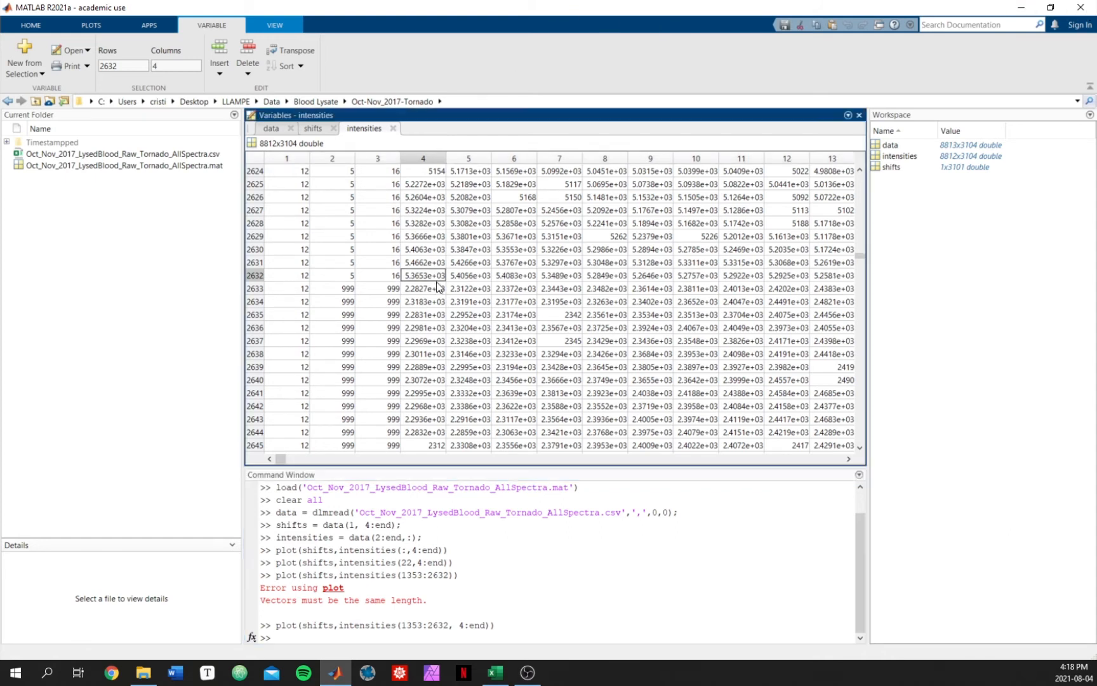
scroll(539, 307, down, 7)
scroll(519, 400, down, 12)
scroll(520, 400, up, 4)
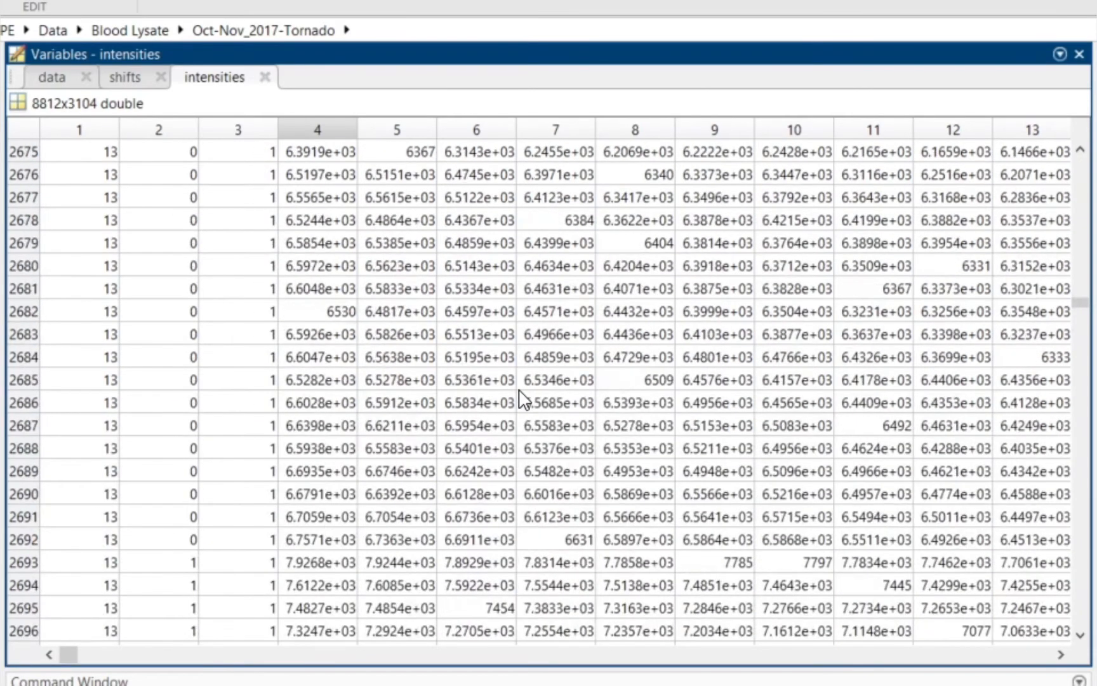
click(185, 241)
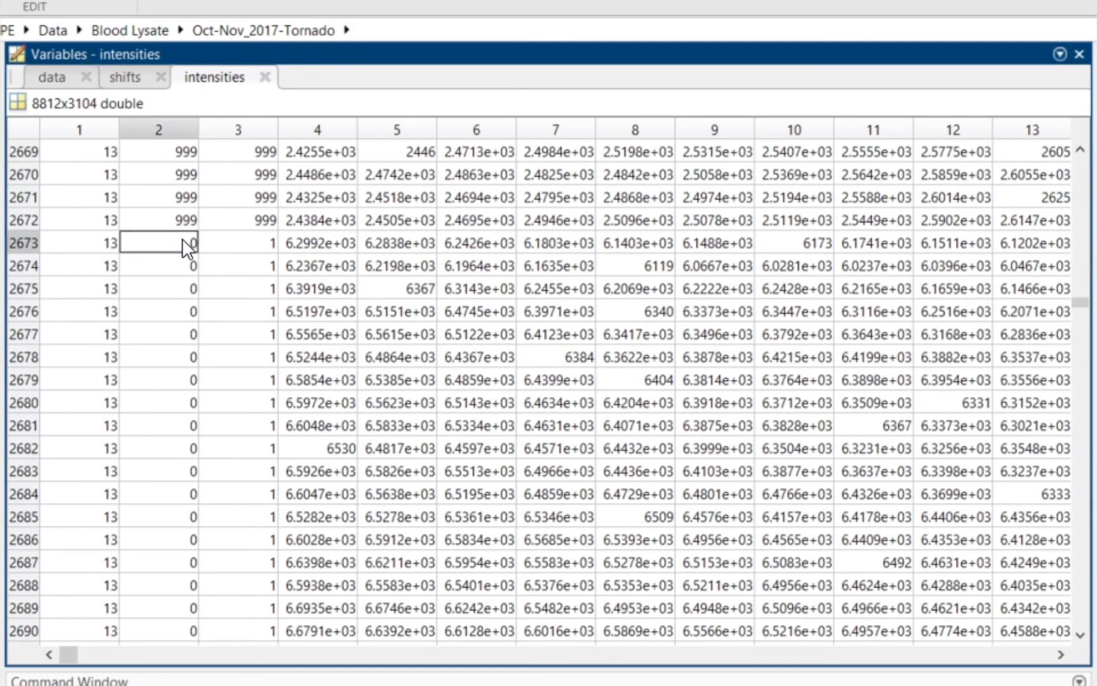
drag(183, 252, 184, 629)
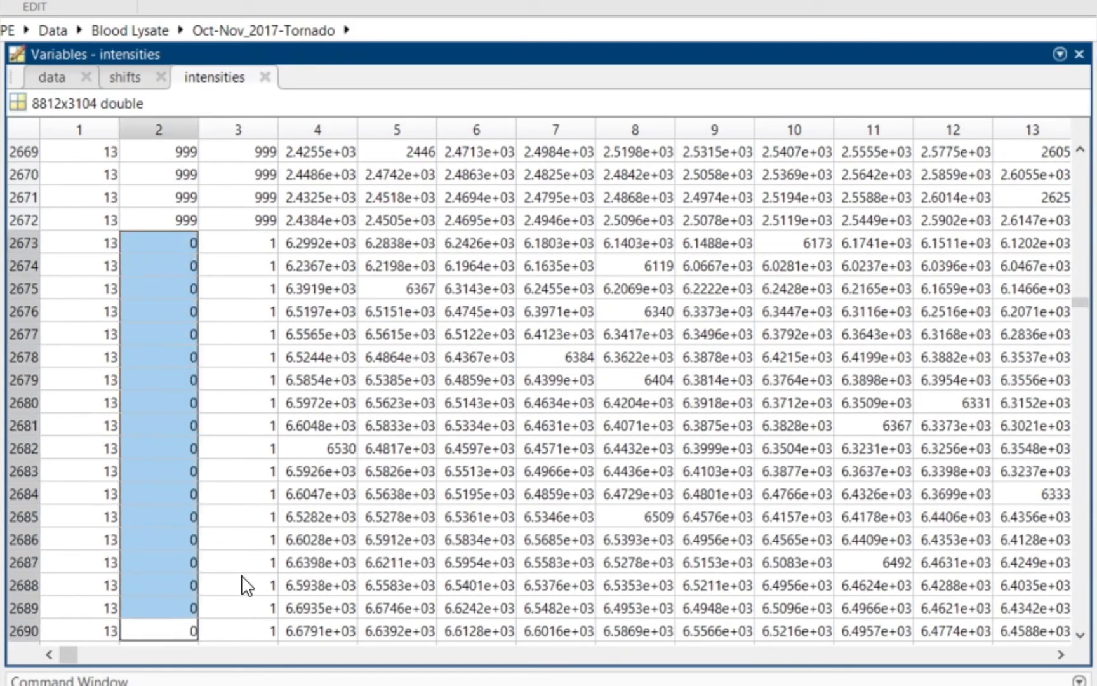
scroll(325, 533, down, 2)
scroll(325, 532, down, 7)
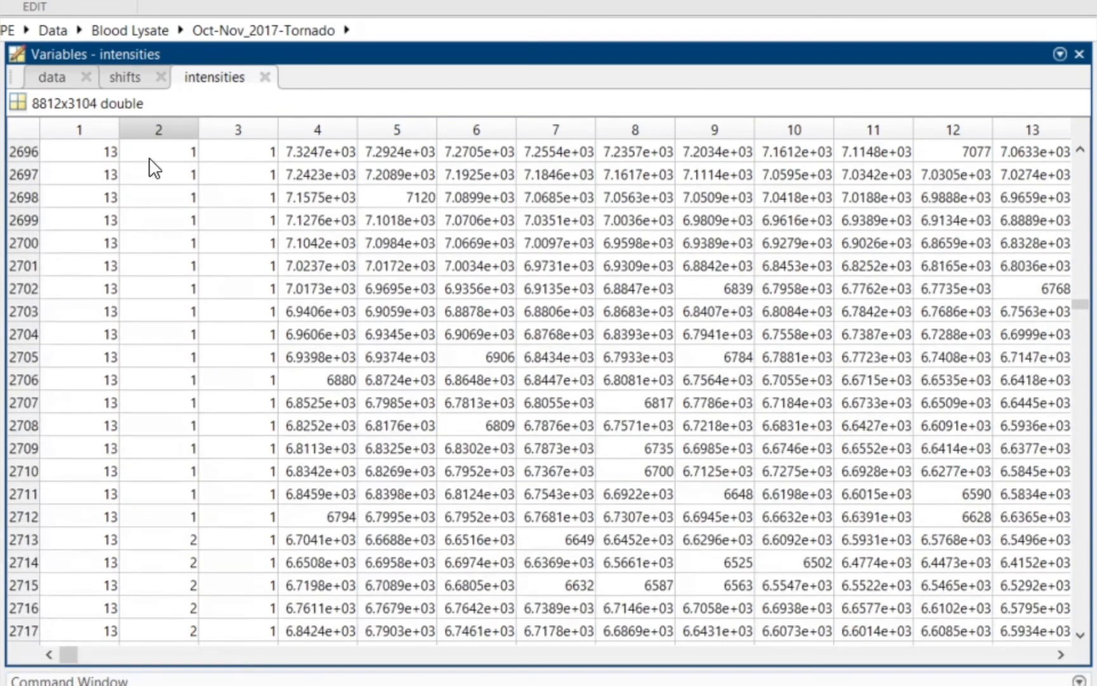
drag(149, 171, 182, 452)
drag(184, 541, 183, 645)
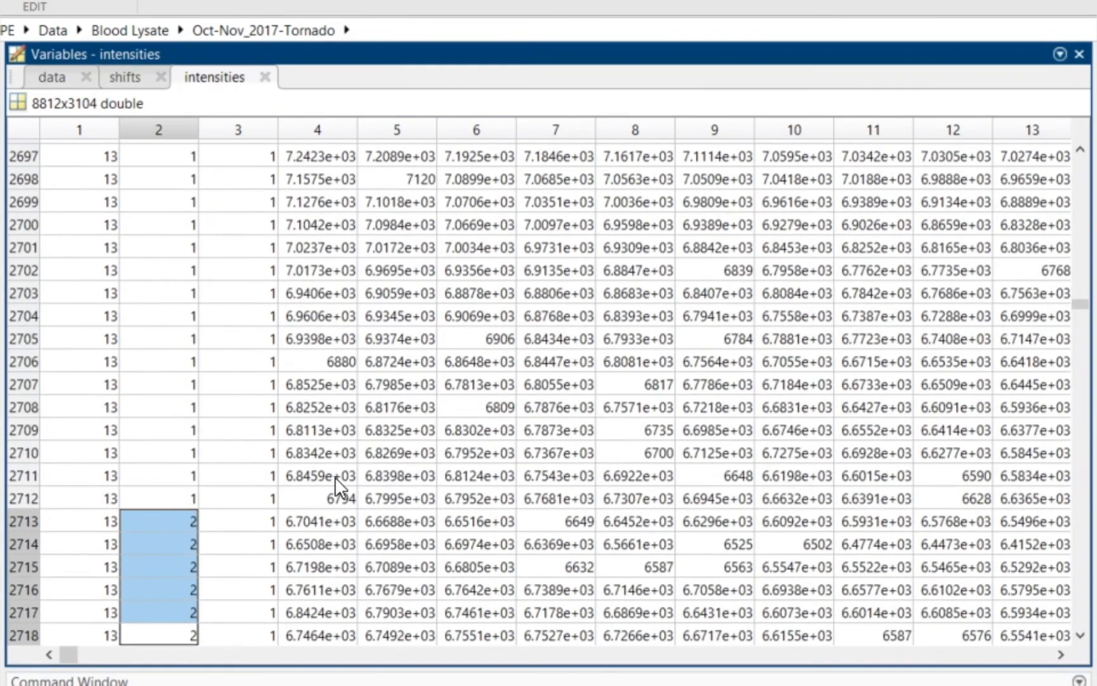
scroll(334, 477, down, 9)
drag(190, 331, 191, 565)
click(399, 380)
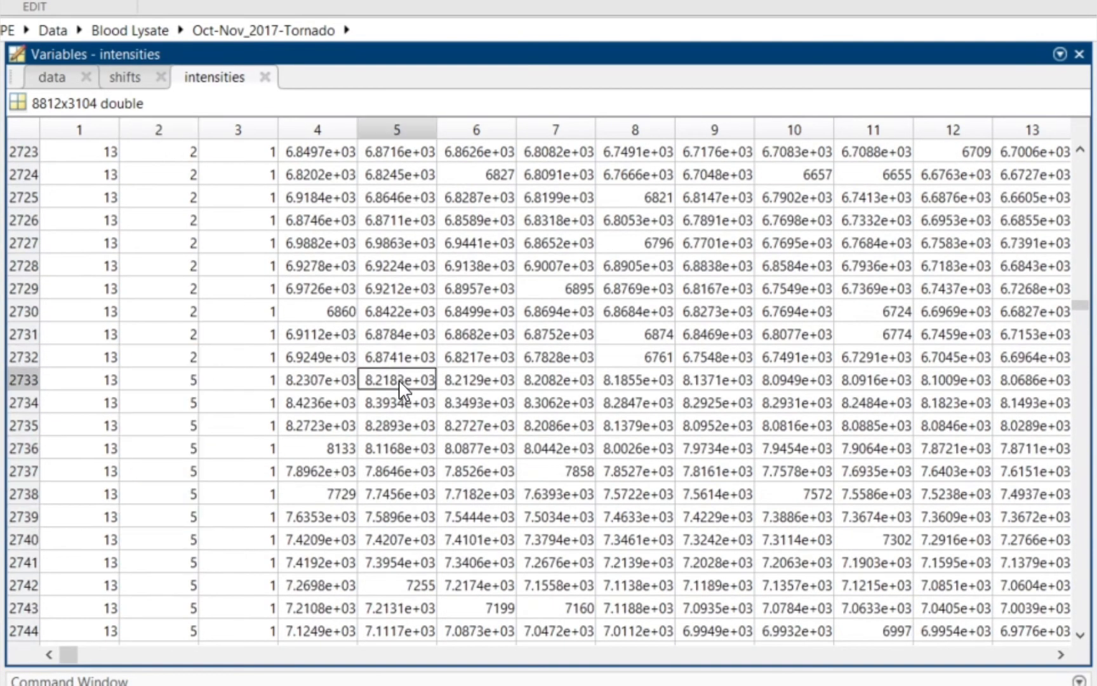
scroll(398, 380, up, 7)
scroll(399, 379, up, 12)
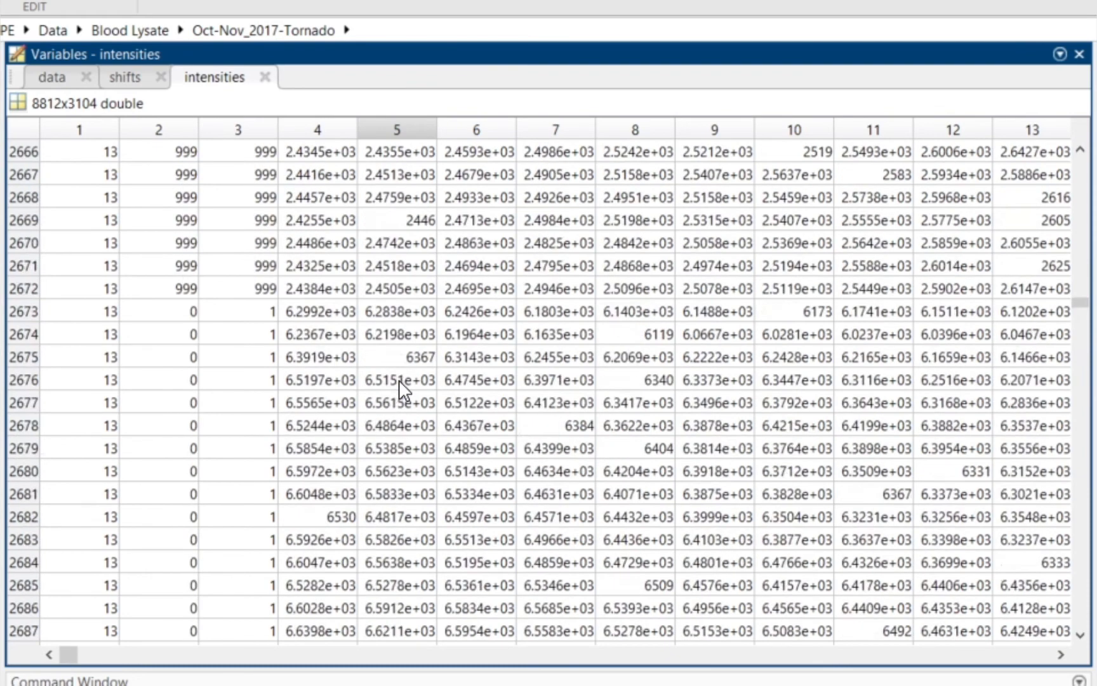
scroll(221, 325, down, 2)
drag(194, 198, 184, 608)
scroll(181, 597, down, 8)
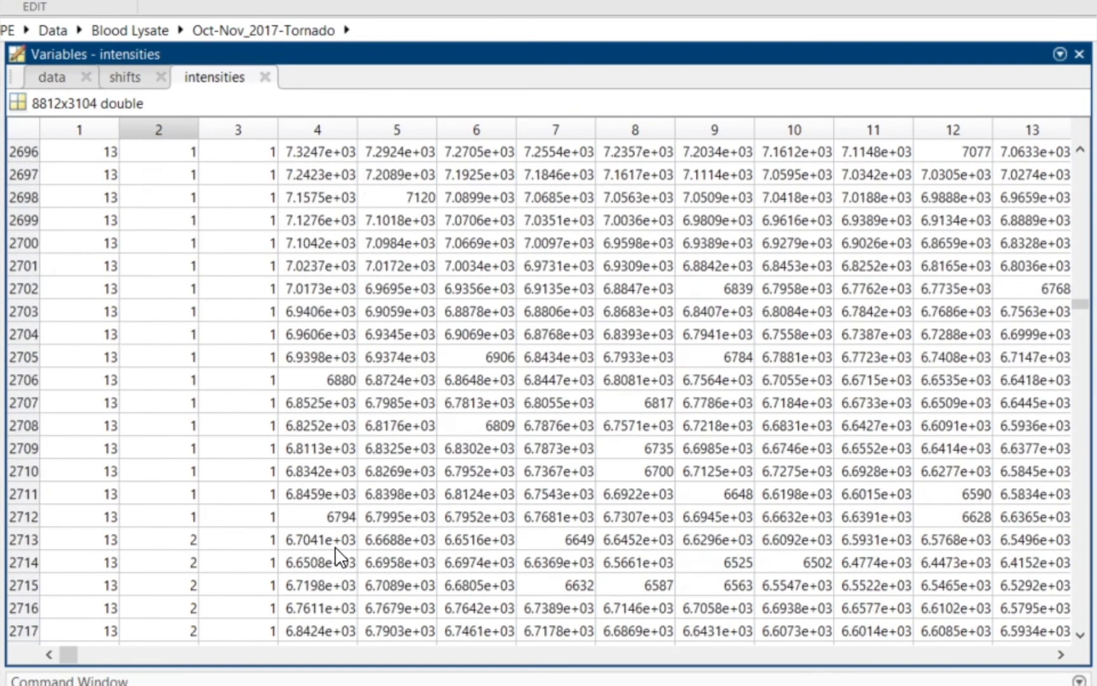
drag(188, 152, 188, 521)
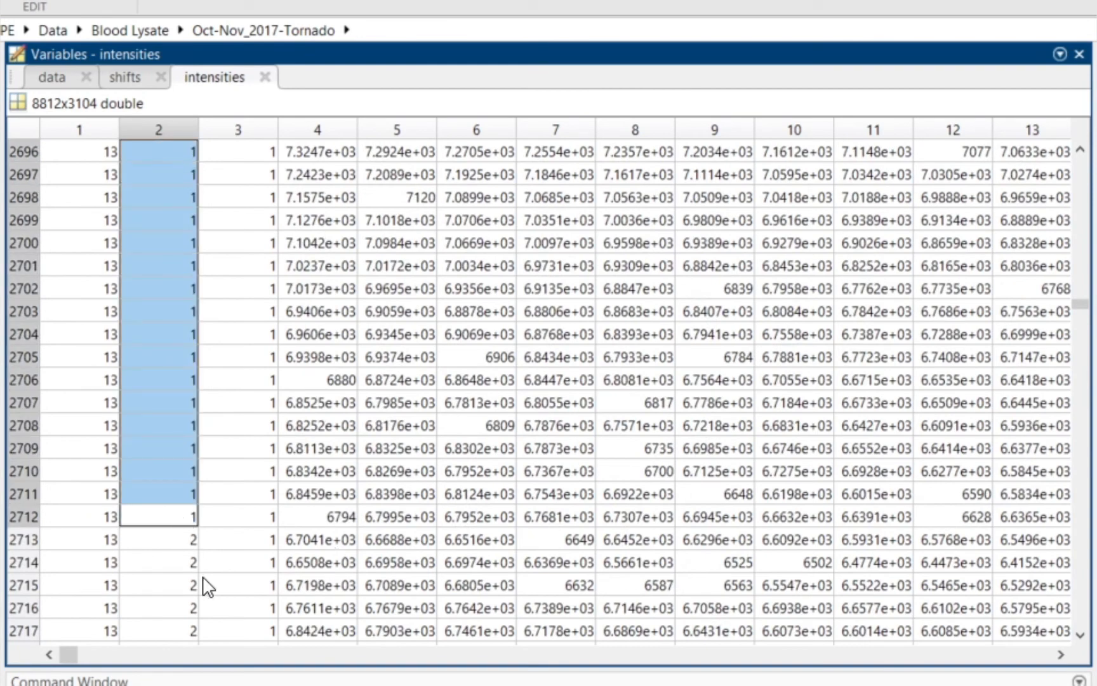
scroll(386, 432, up, 8)
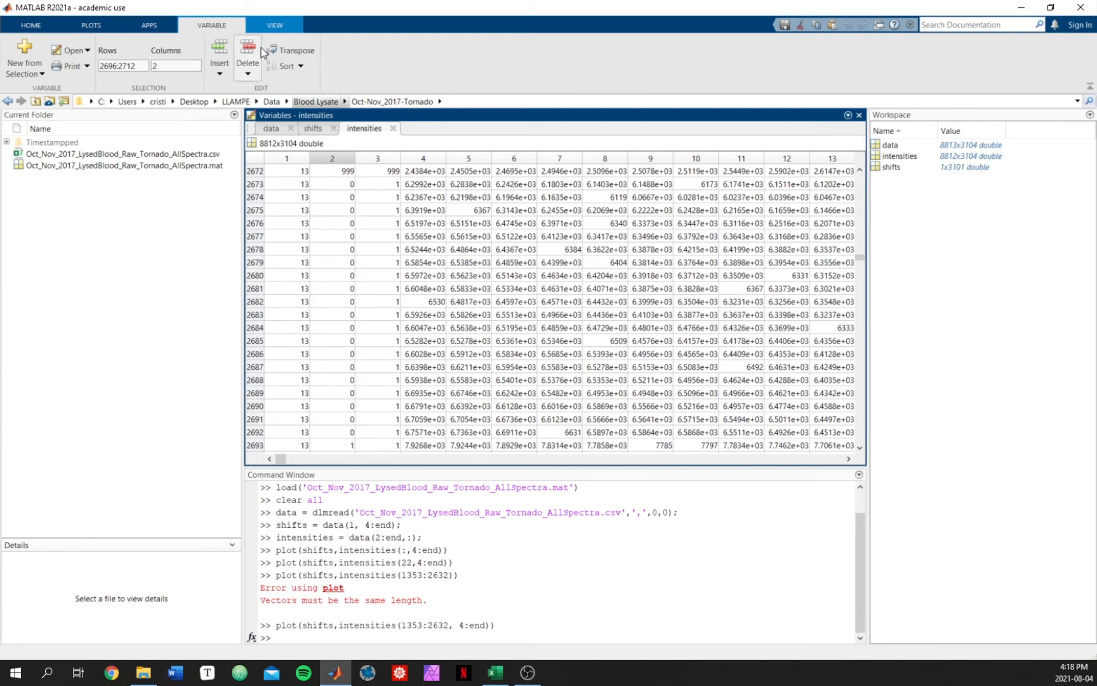
Step: Create a new script and dock its Editor panel alongside the intensities variable view
click(32, 25)
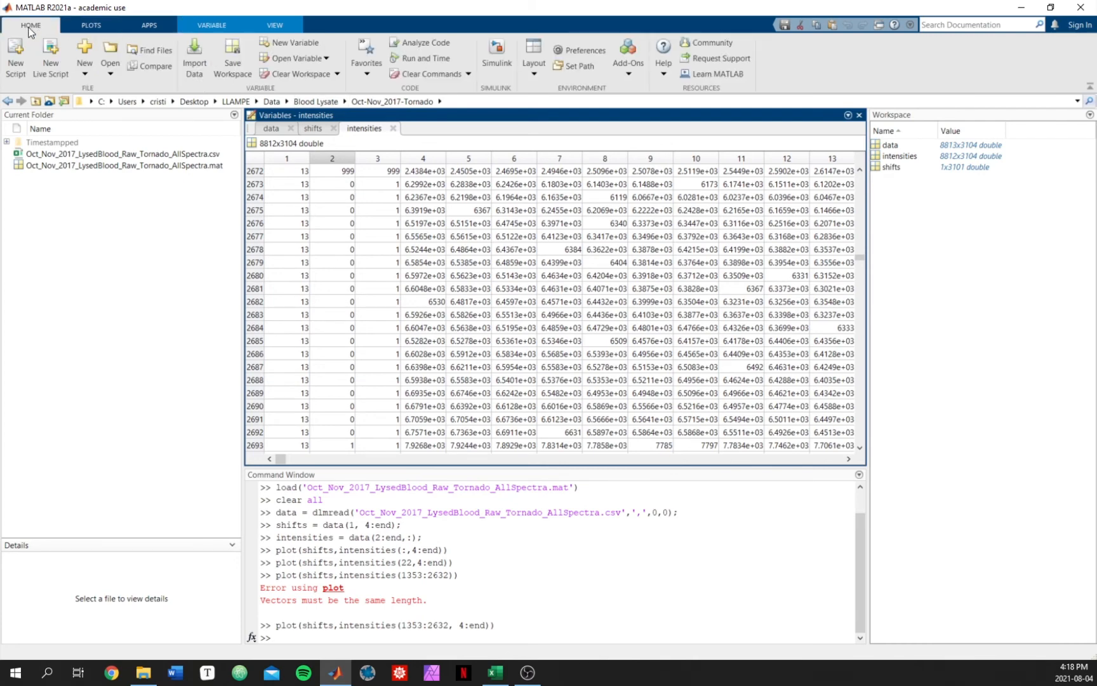
click(17, 61)
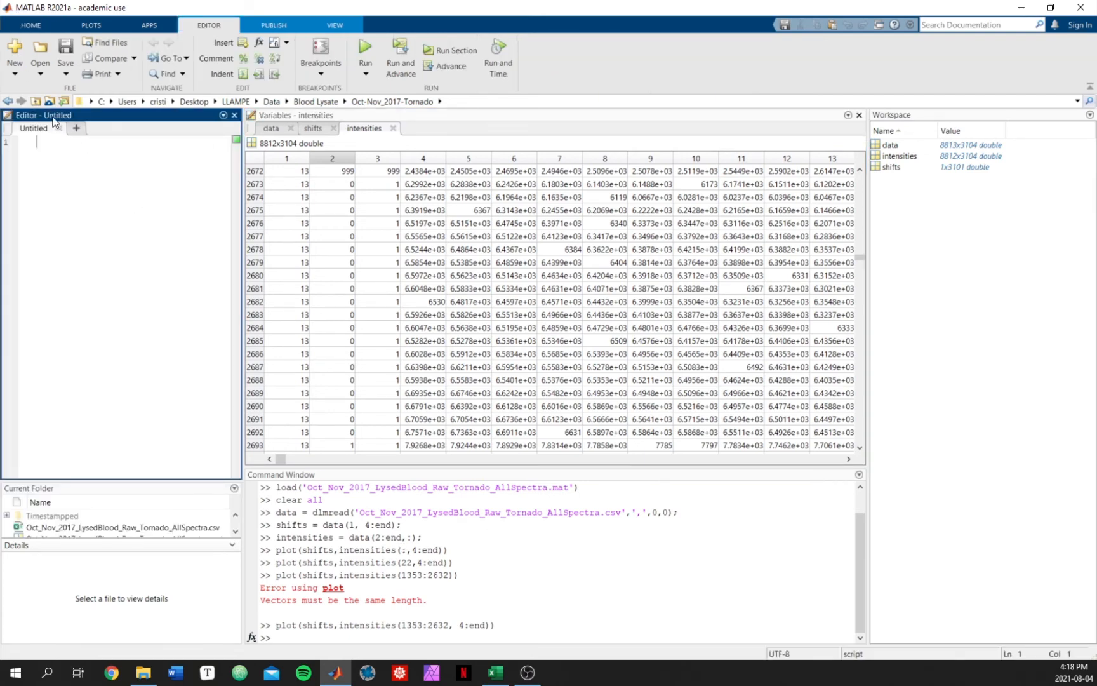
drag(40, 115, 368, 112)
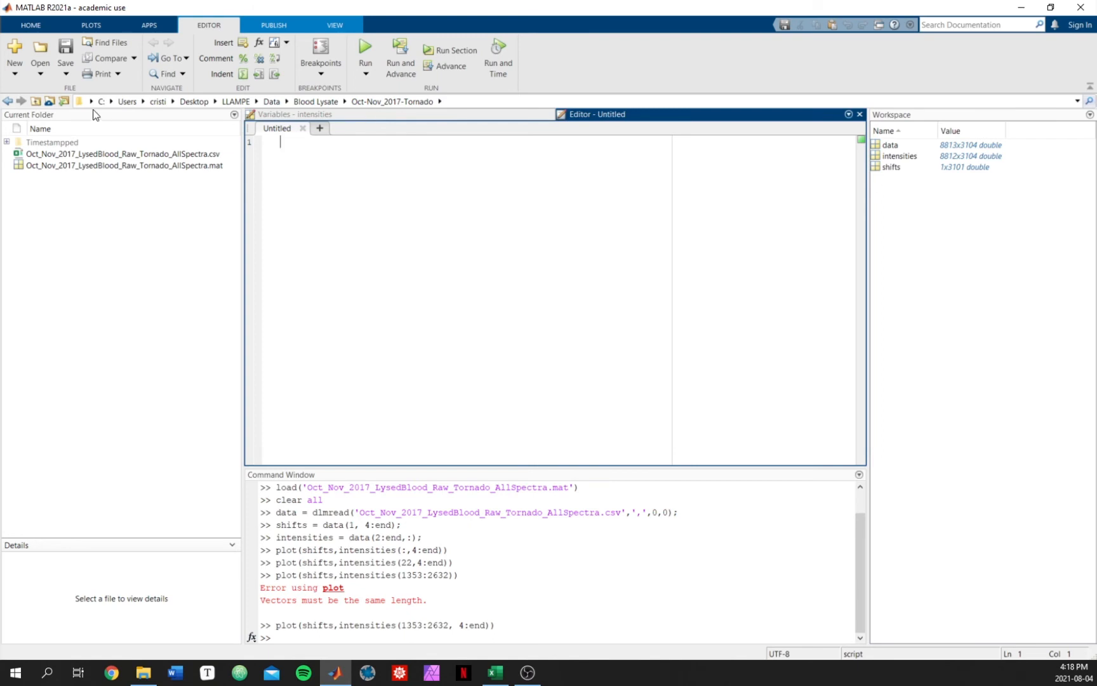
drag(39, 116, 1035, 117)
click(133, 179)
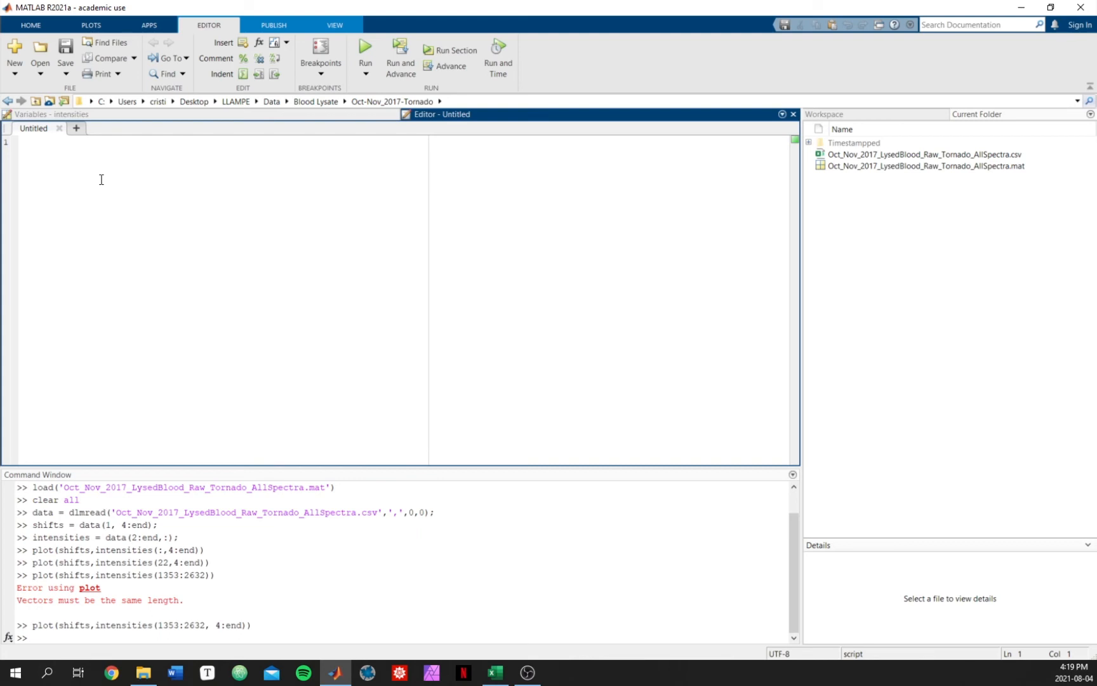
click(99, 117)
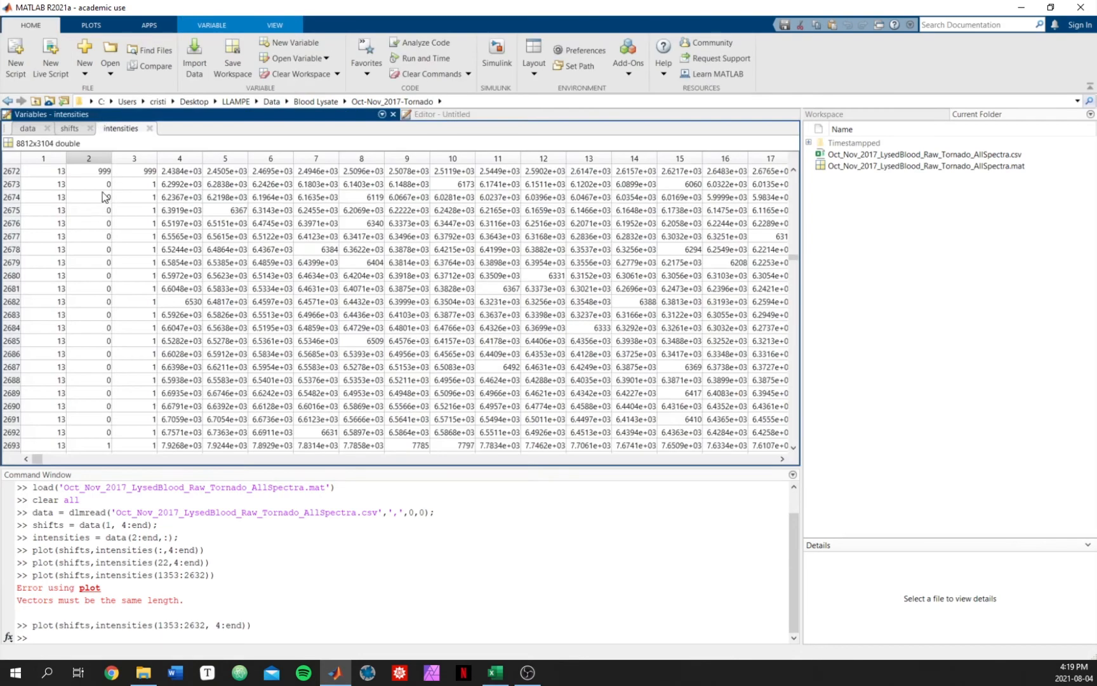
Step: Write the script line dose0 = intensities(2673:2692, 4:end); after checking the 0-dose rows in the table
click(61, 183)
click(99, 185)
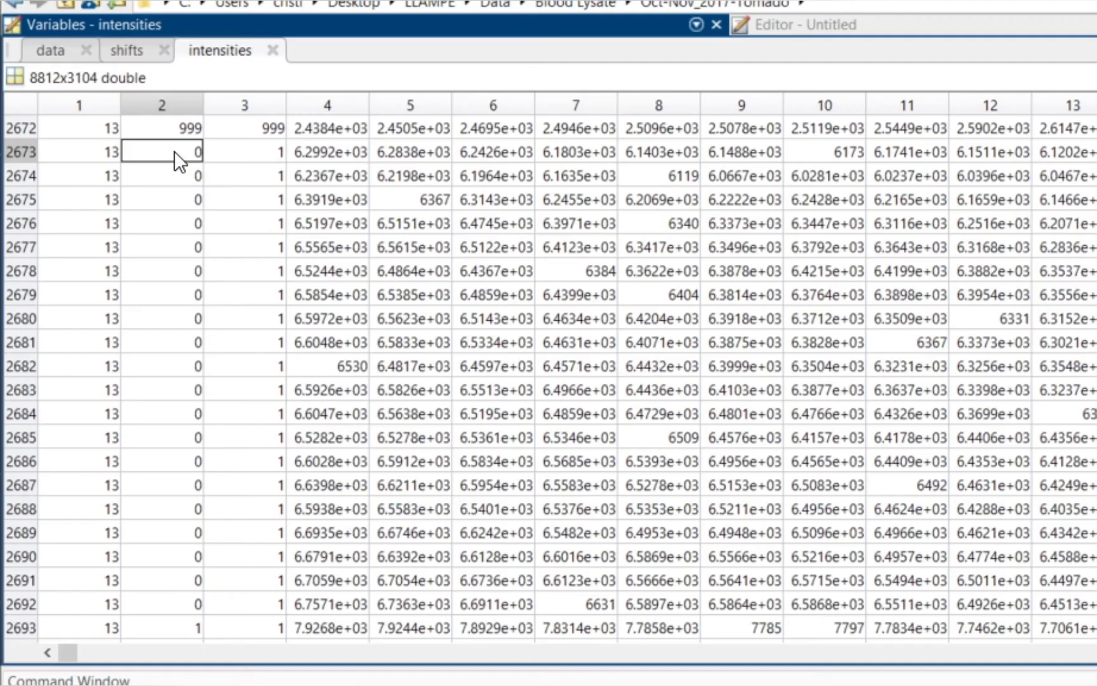
drag(95, 184, 95, 226)
drag(174, 228, 167, 603)
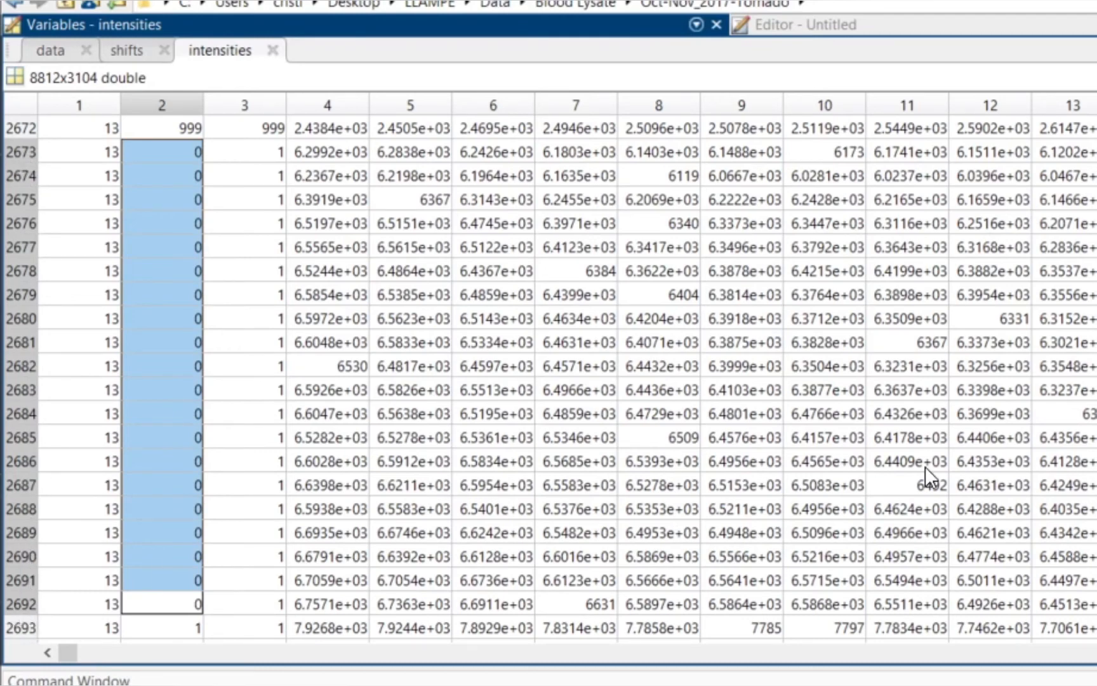
click(814, 23)
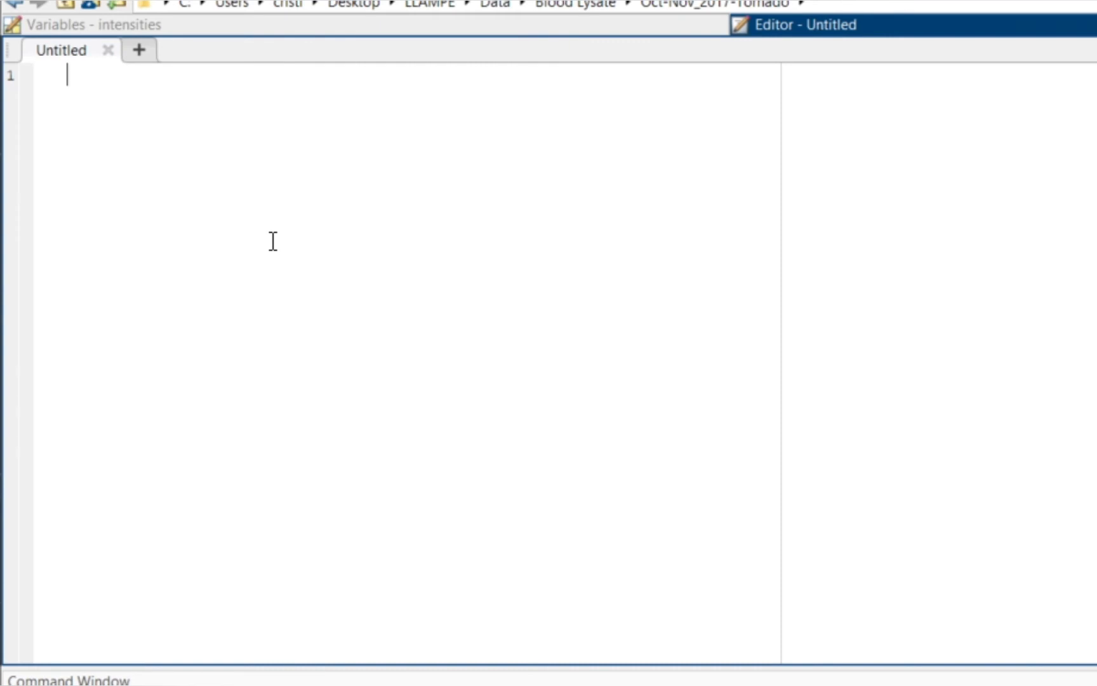
text(dose0 =)
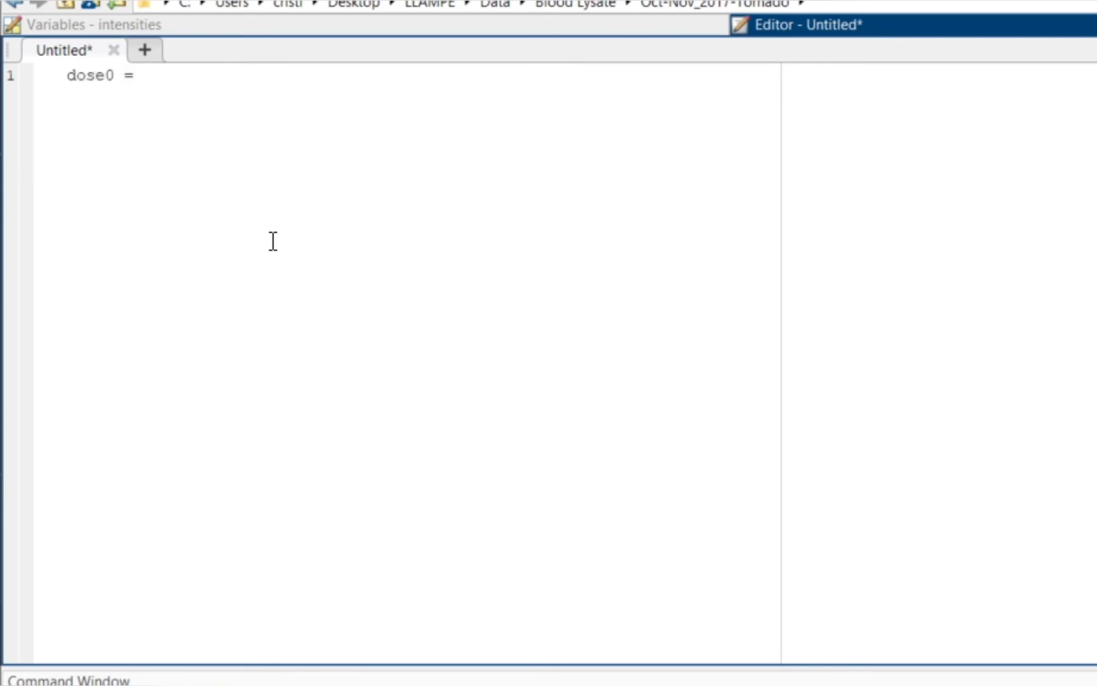
text( intensitie)
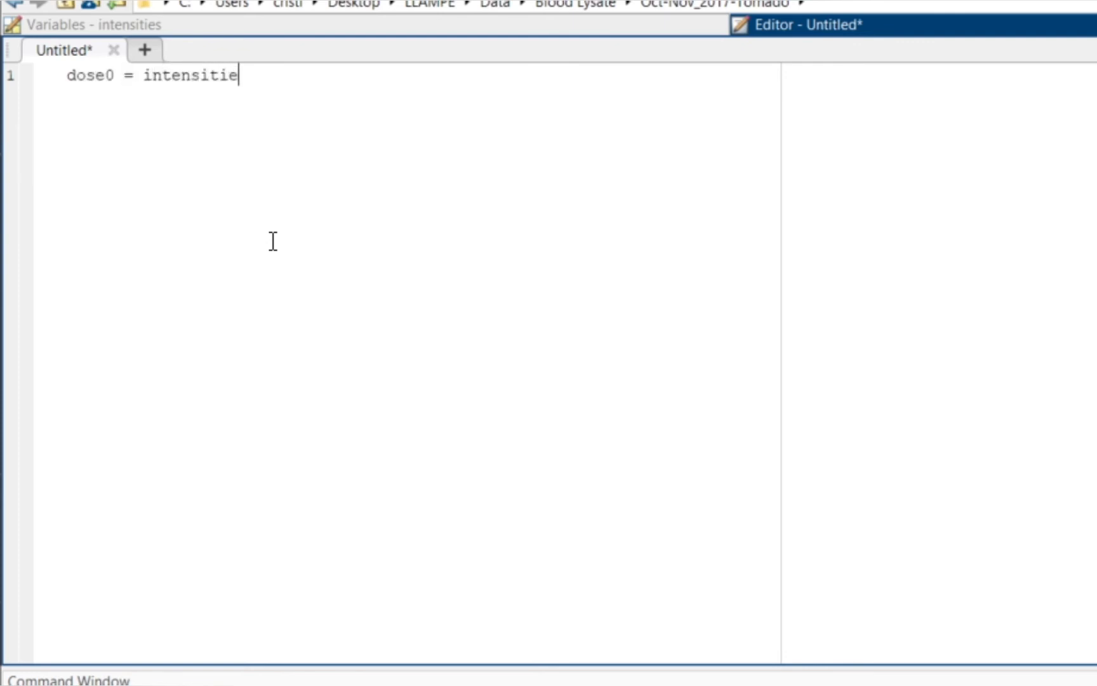
text(s()
click(175, 24)
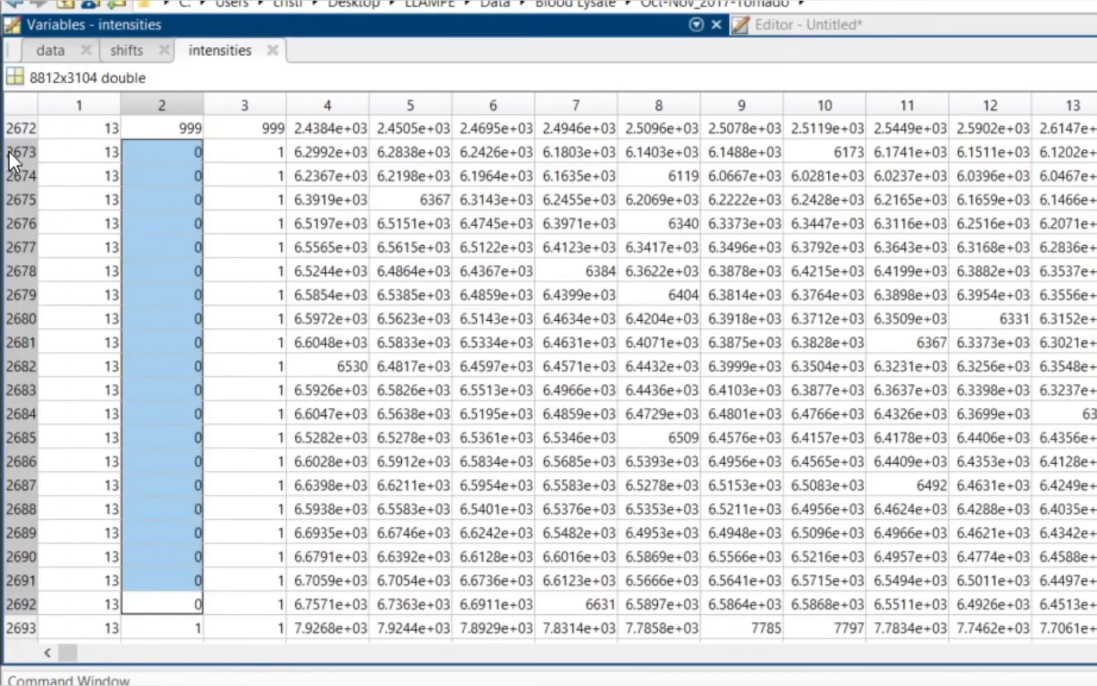
click(848, 25)
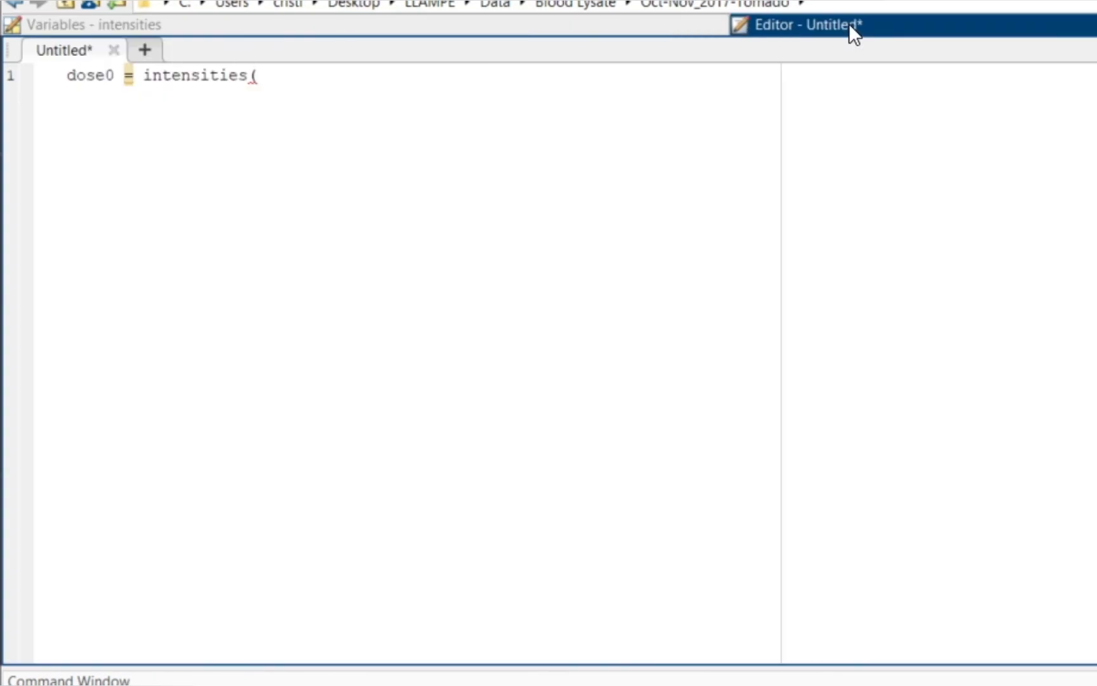
text(2673:)
click(174, 24)
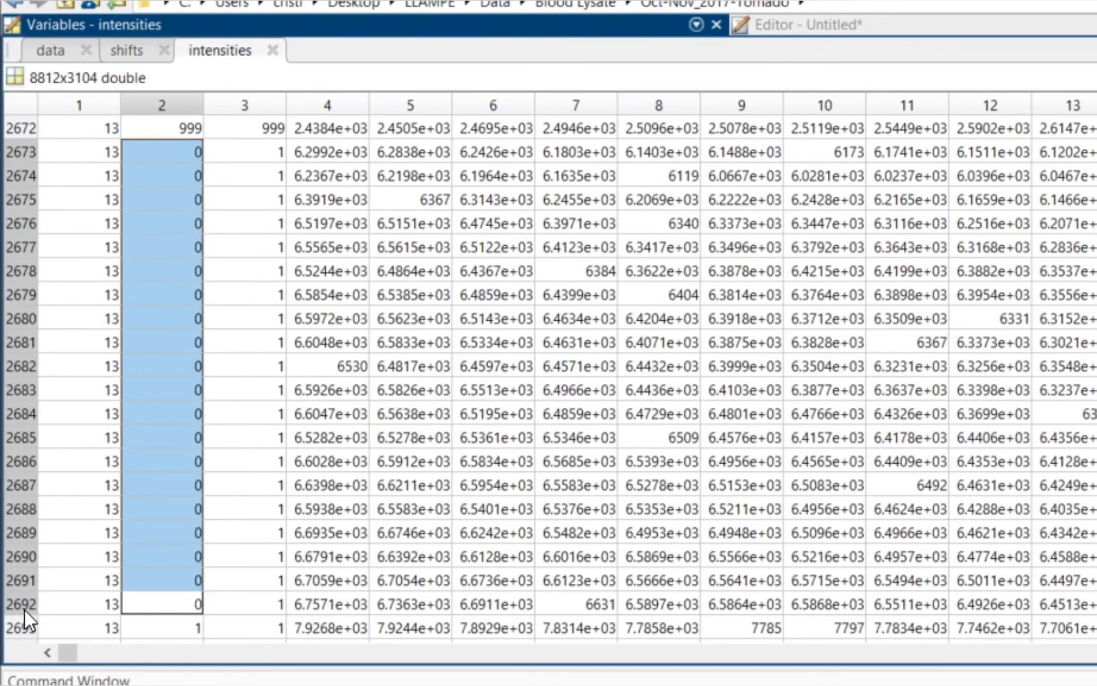
click(834, 25)
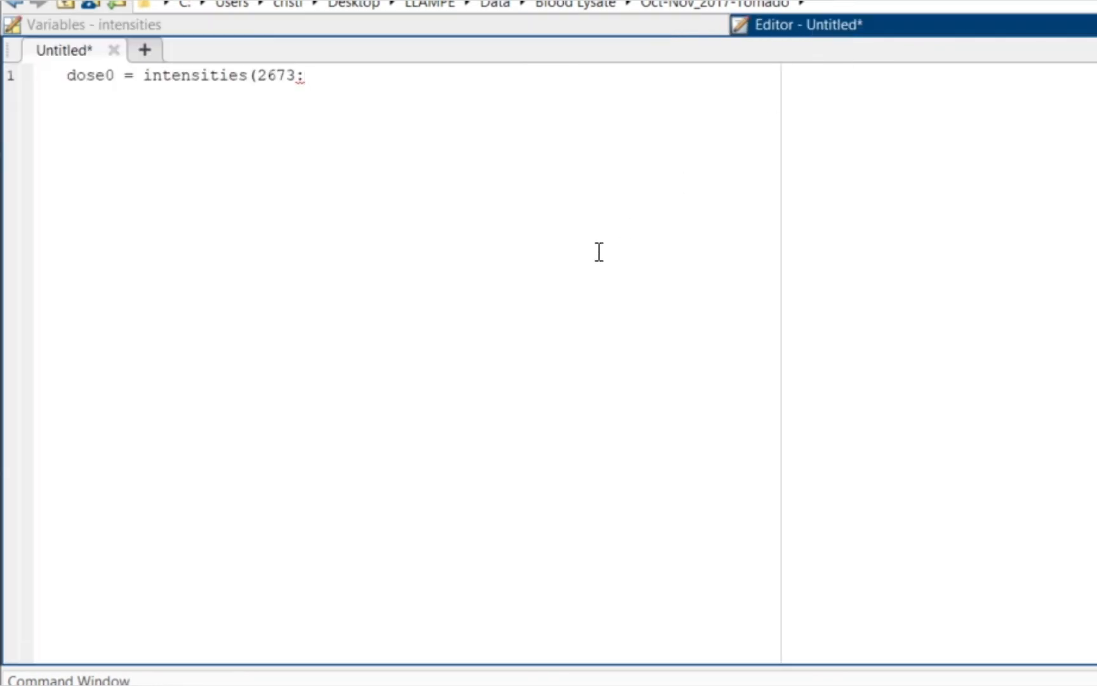
text(2692,)
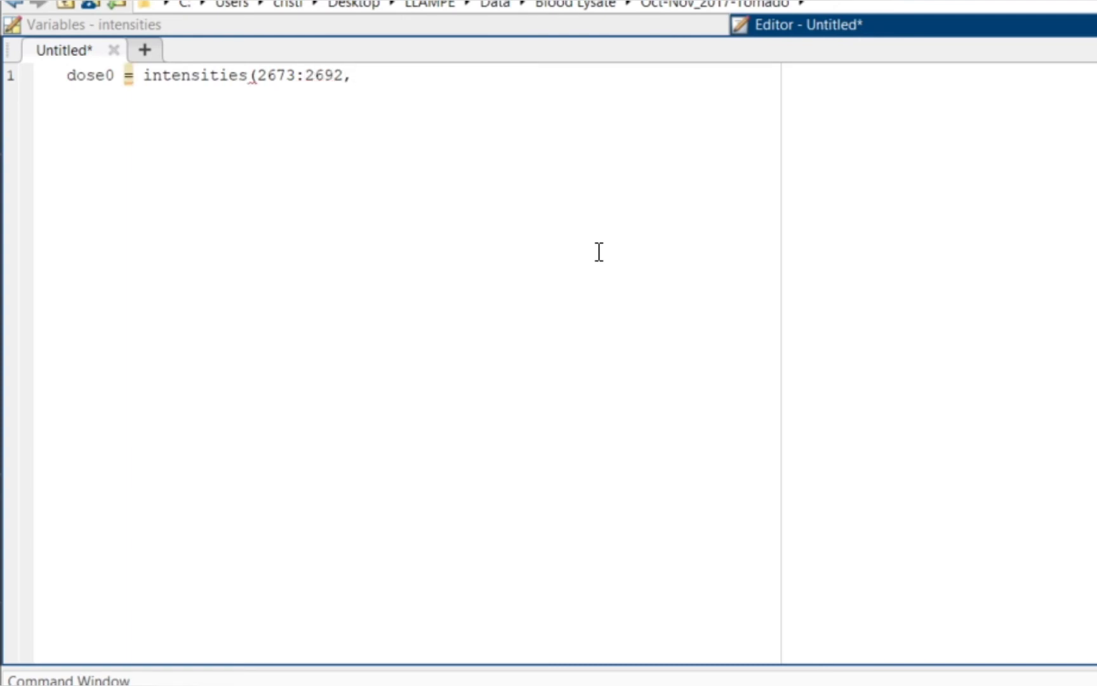
text( 4:e)
text(nd);)
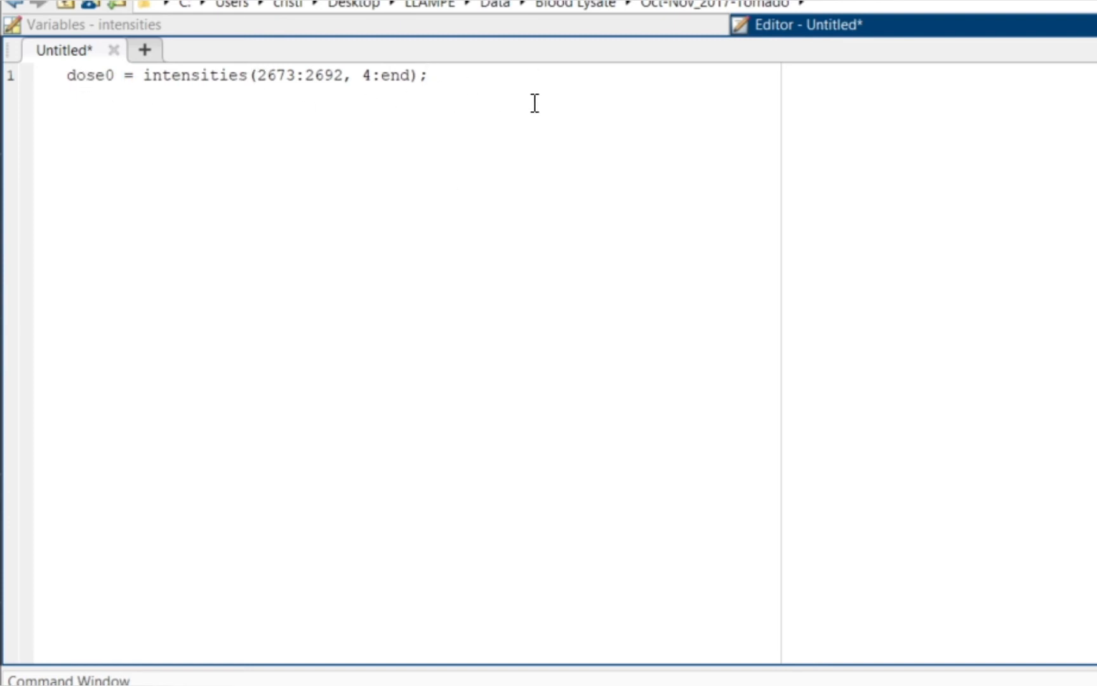
key(Return)
Step: Add the line dose1 = intensities(2693:2712, 4:end); to the script
text(dose1 = intensities)
click(355, 25)
click(162, 198)
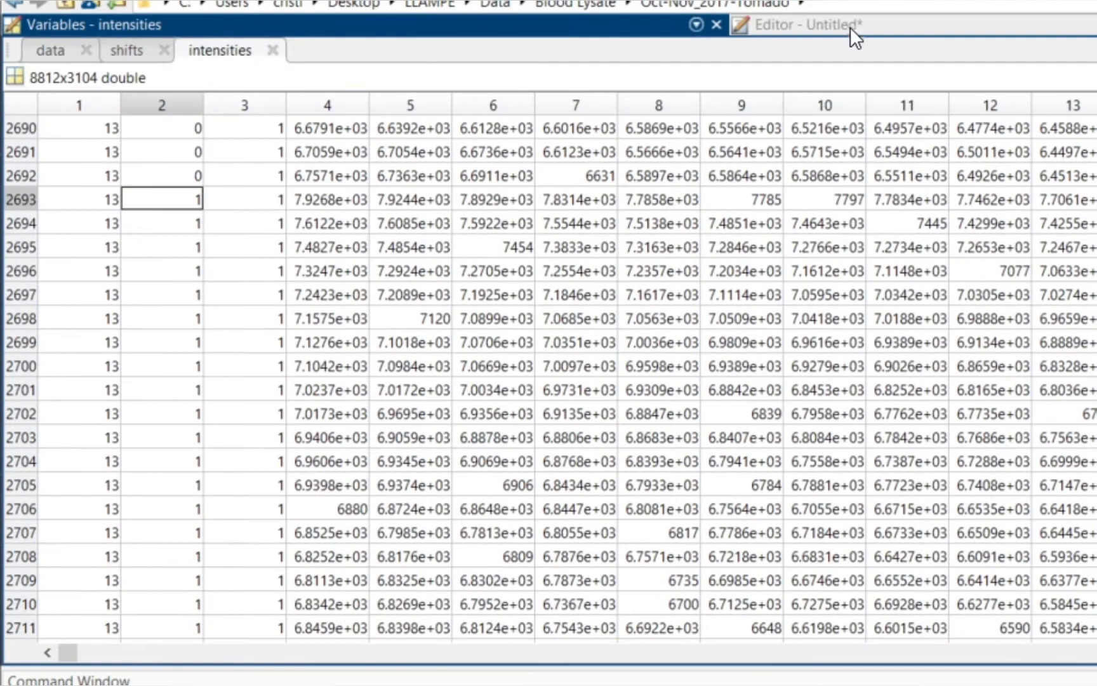
click(852, 27)
text((2693:2712, 4:end);)
key(Return)
Step: Add the line dose2 = intensities(2713:2732, 4:end); to the script
text(dose2 = intensities)
click(286, 25)
scroll(217, 494, down, 9)
click(852, 25)
text((2713:2732, 4:end);)
key(Return)
Step: Add the line dose5 = intensities(2733:2752, 4:end); to the script
text(dose5 = intensities)
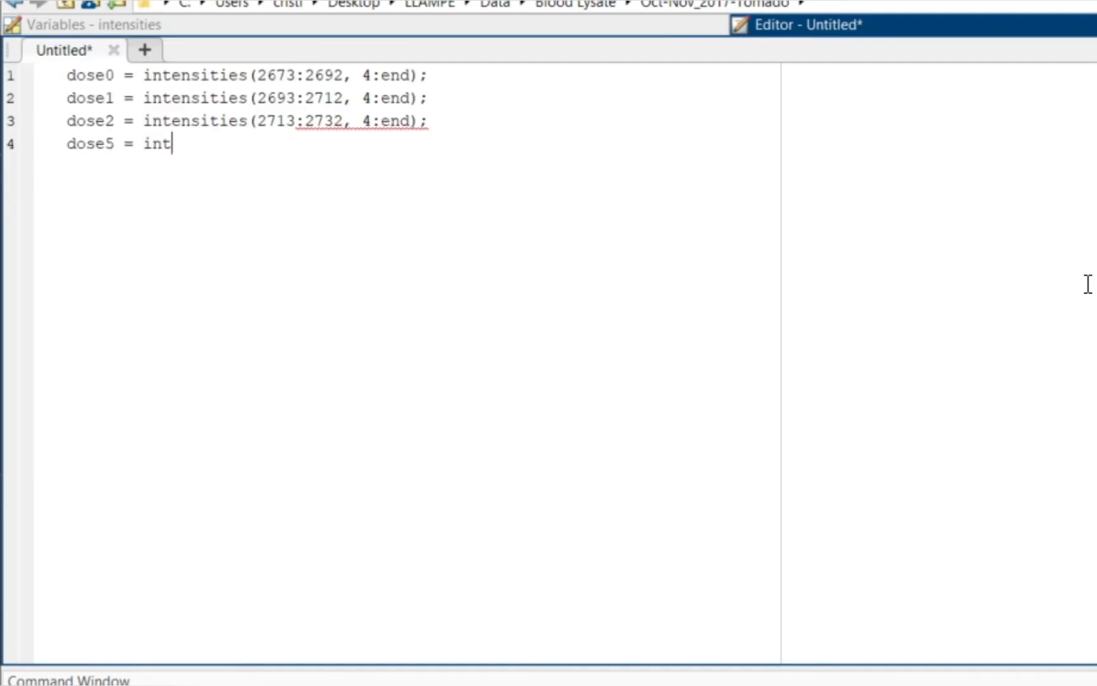
click(286, 25)
click(162, 509)
click(852, 26)
text((2733:2752, 4:end);)
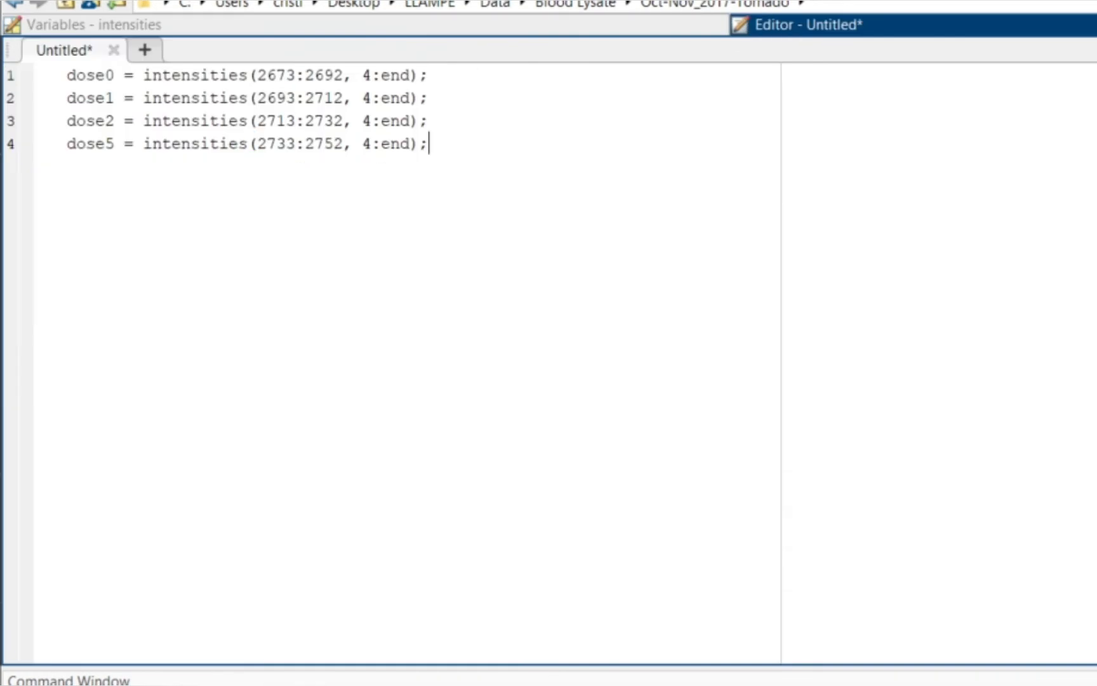
Step: Save the script as Untitled.m and run it, then step through the new dose variables in the Workspace
key(ctrl+s)
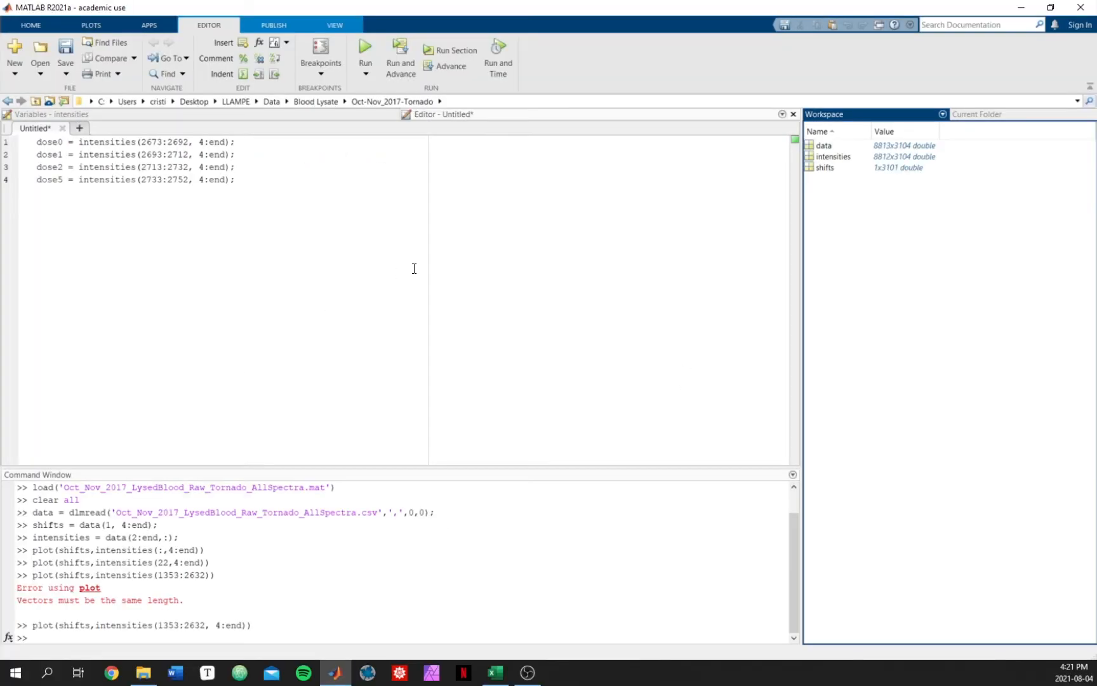
click(371, 45)
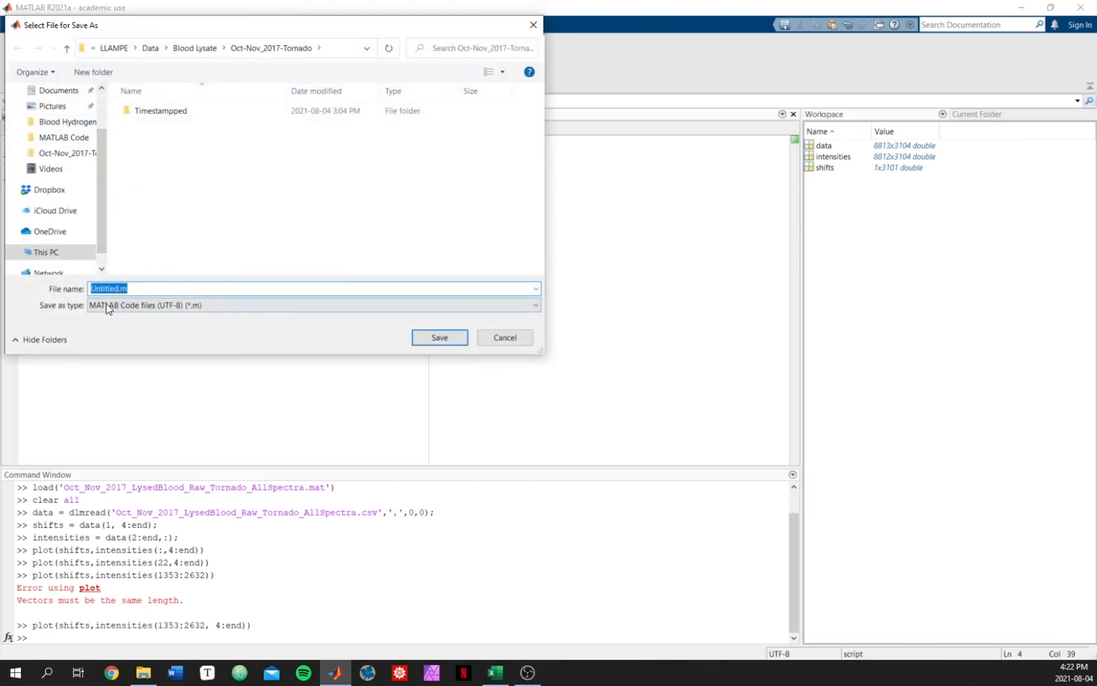
click(450, 337)
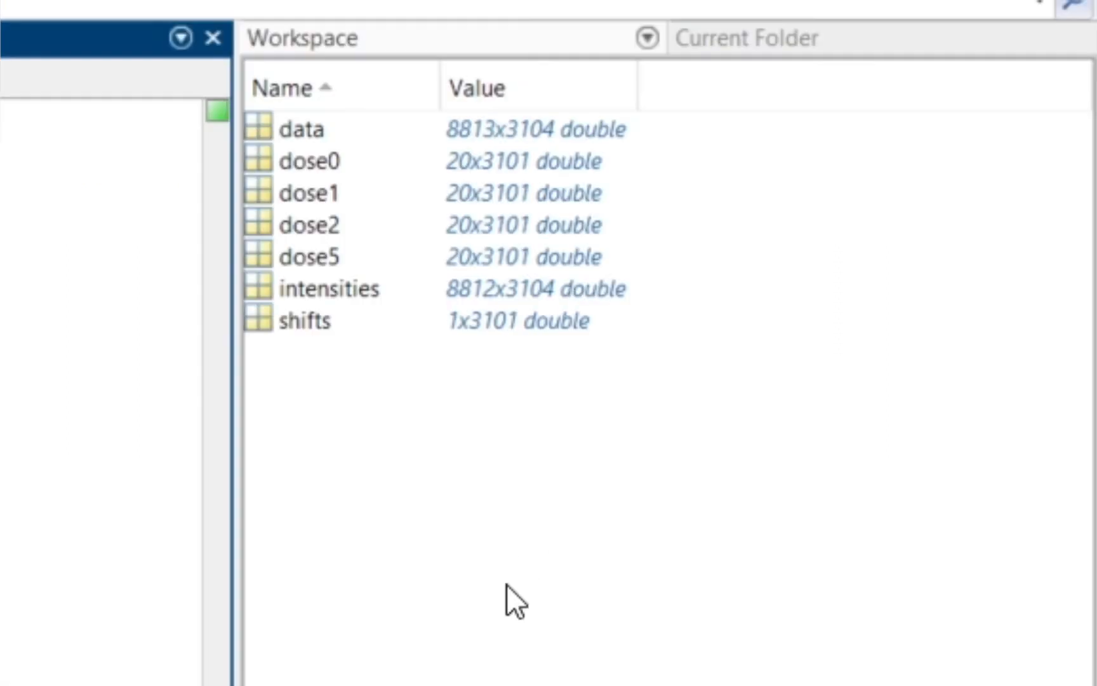
click(844, 269)
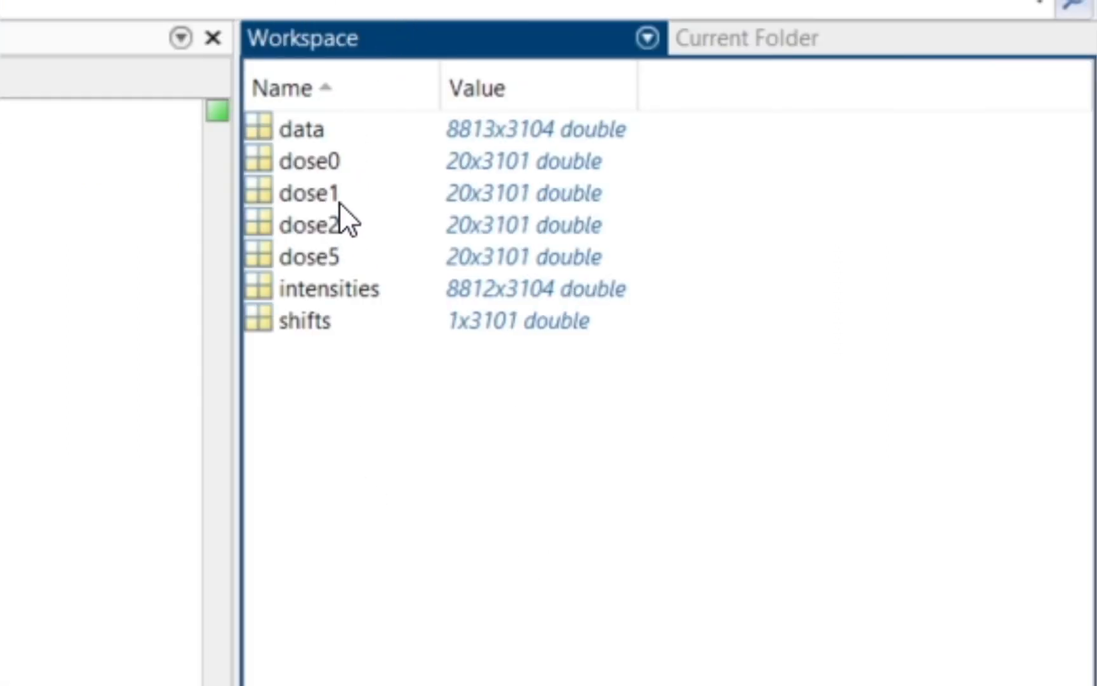
click(319, 160)
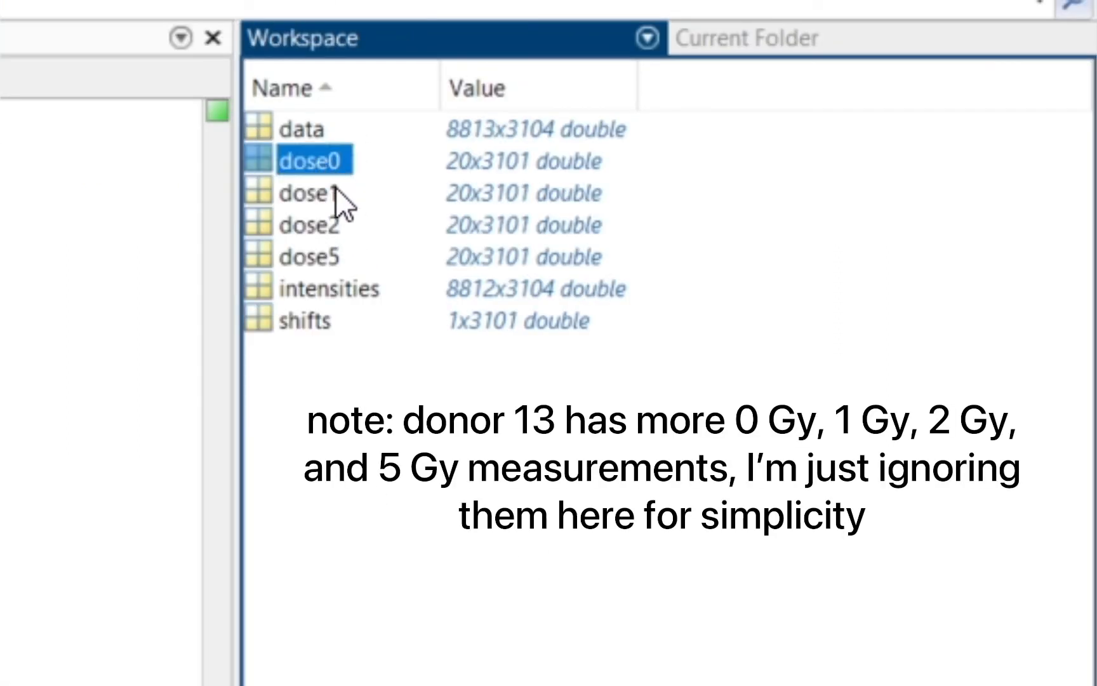
key(Down)
key(Down)
key(Down)
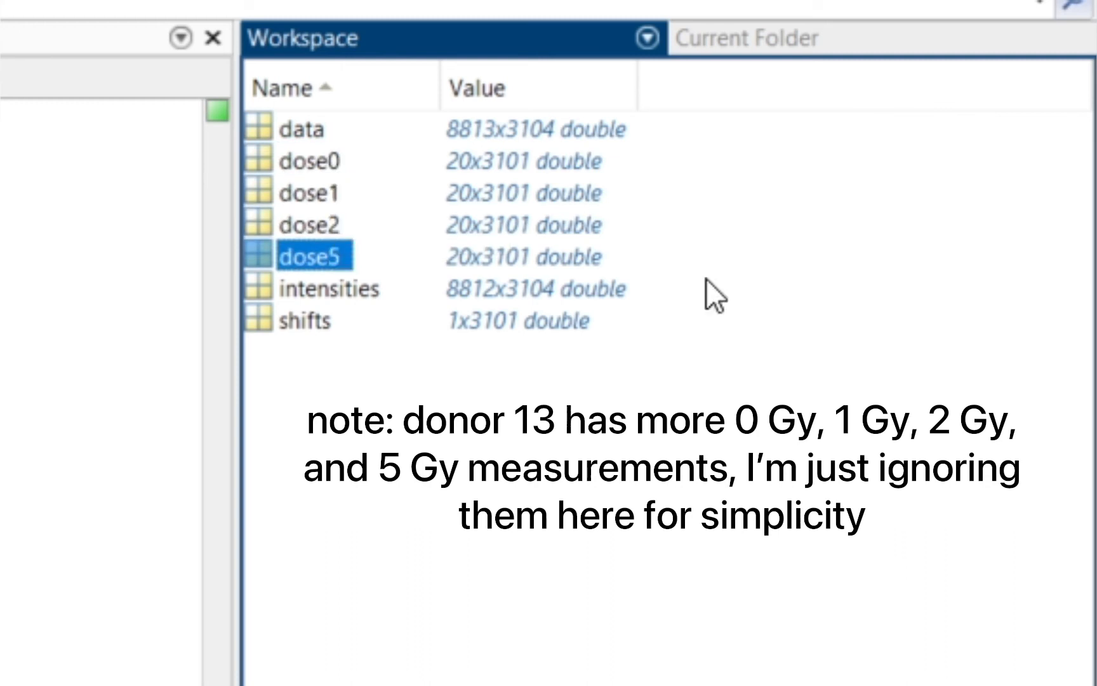
Step: Add the line plot(shifts,mean(dose0)) below the dose assignments in the script
click(793, 511)
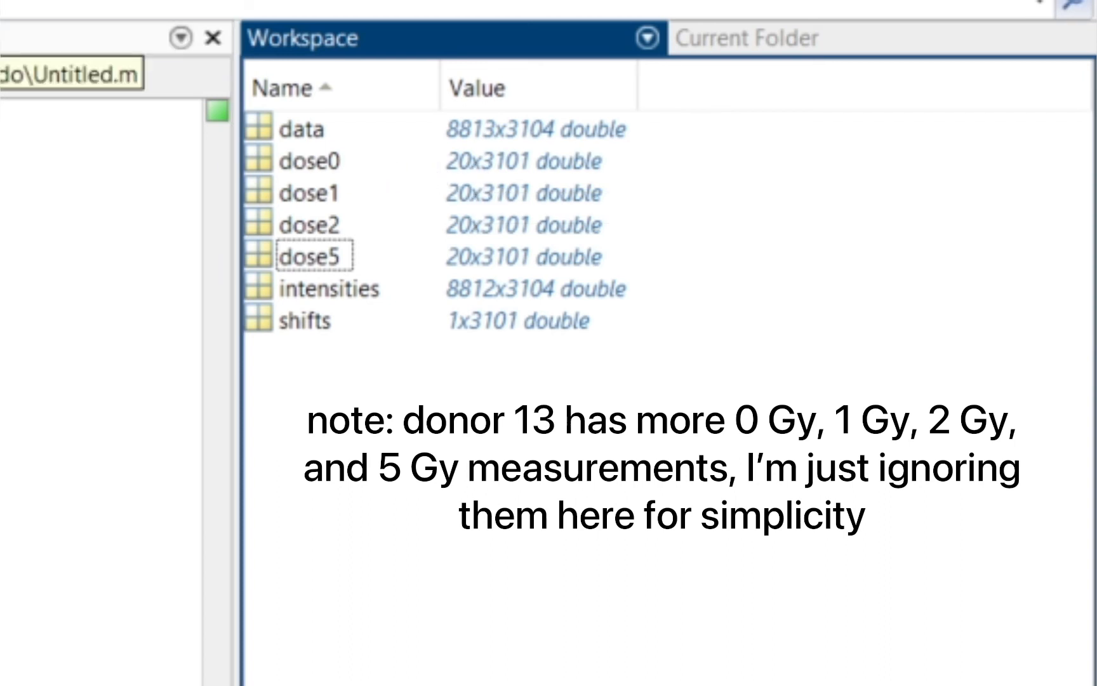
click(1, 40)
click(1, 38)
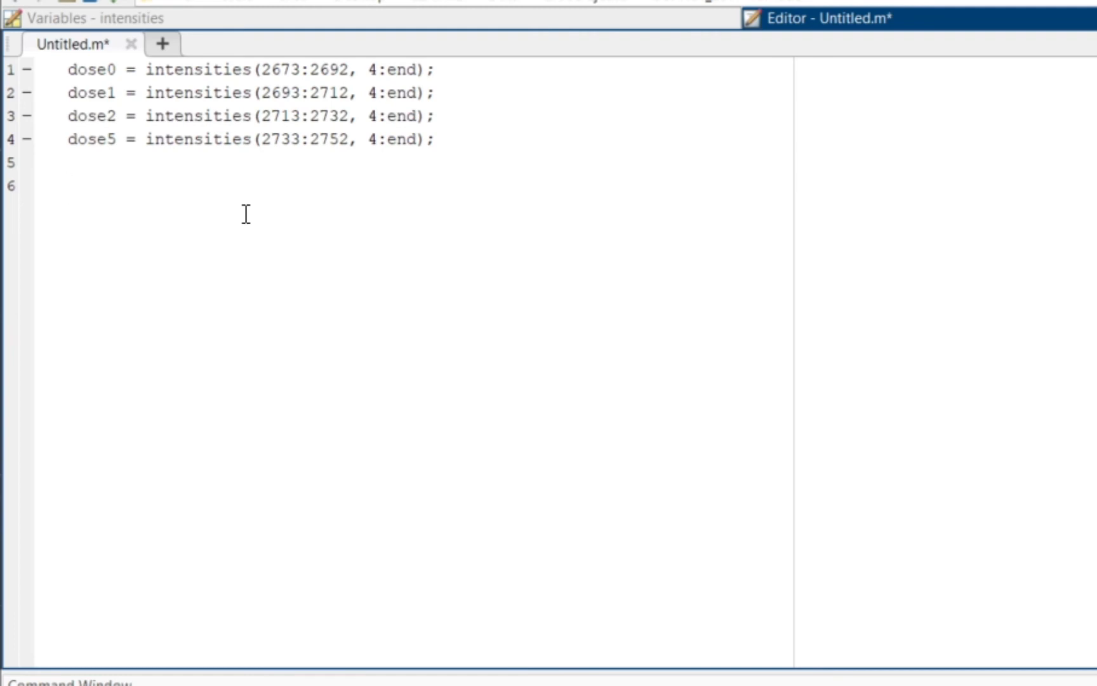
text(plot(shifts,)
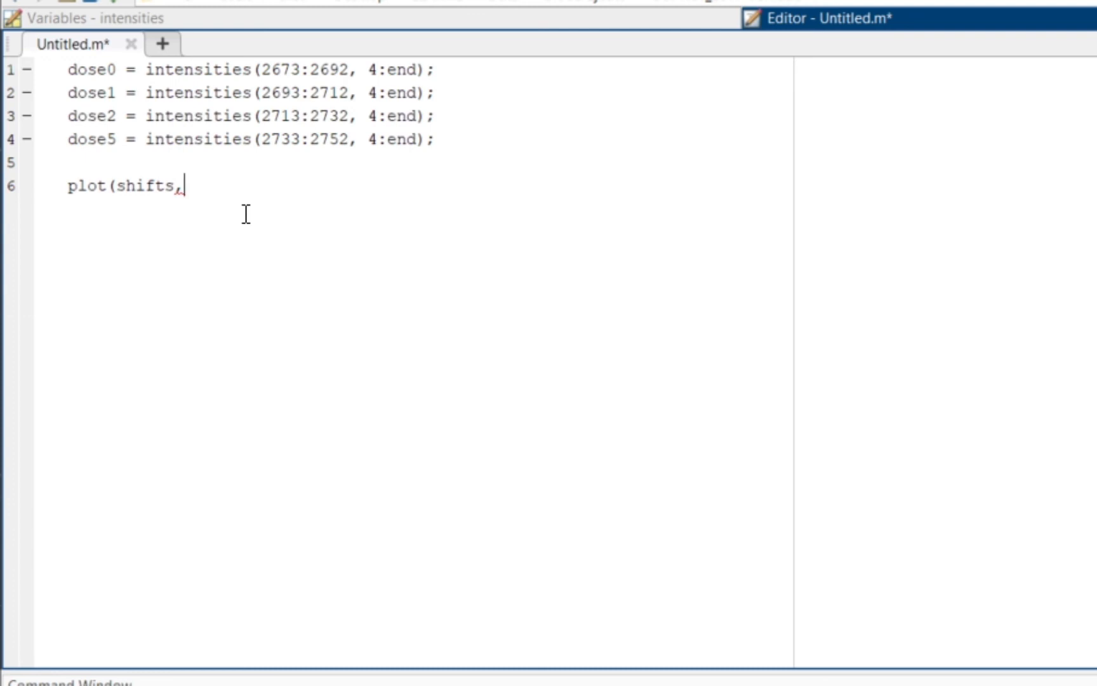
text(mean(dose0))
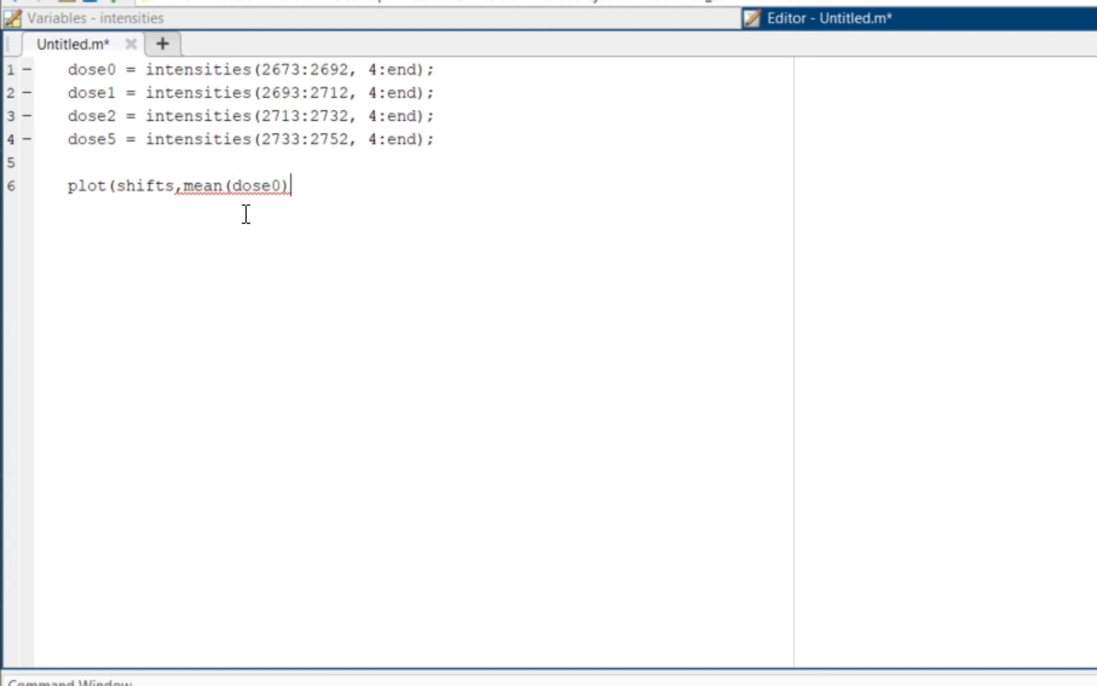
text())
click(284, 186)
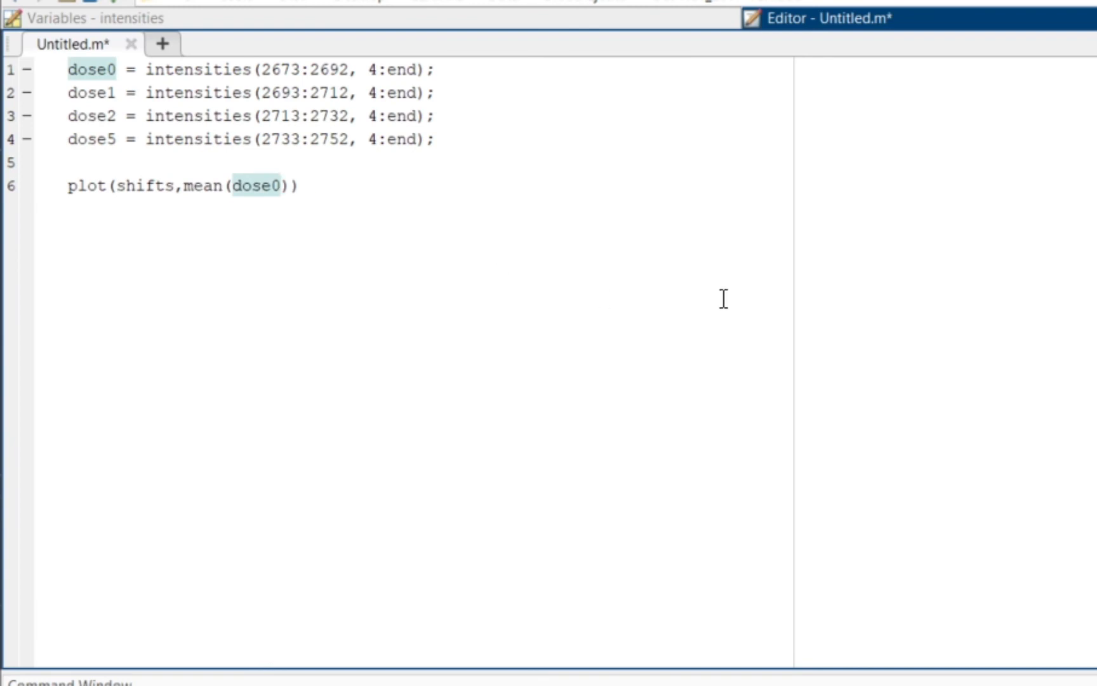
text(()
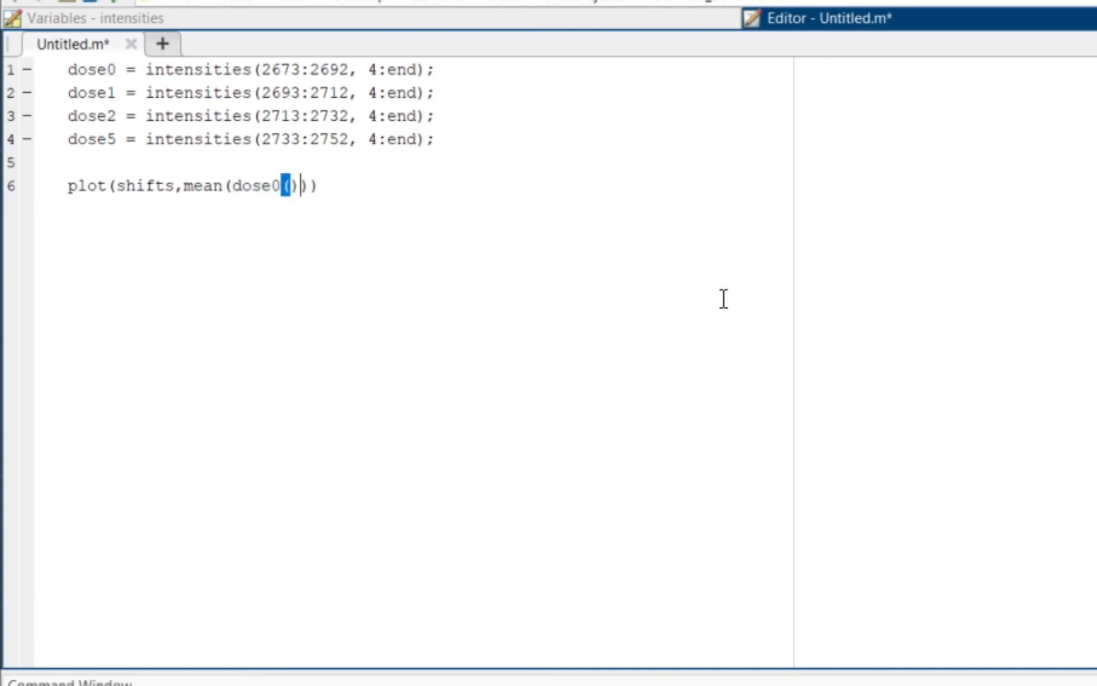
key(BackSpace)
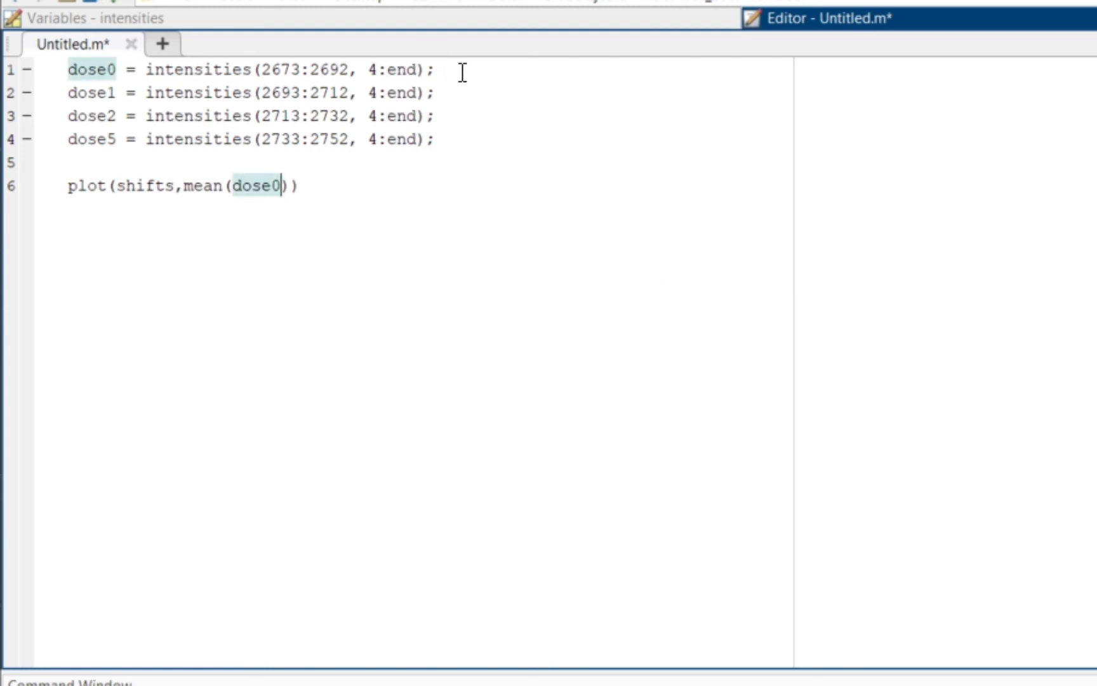
Step: Add the line hold on; after the first plot command
drag(460, 71, 147, 77)
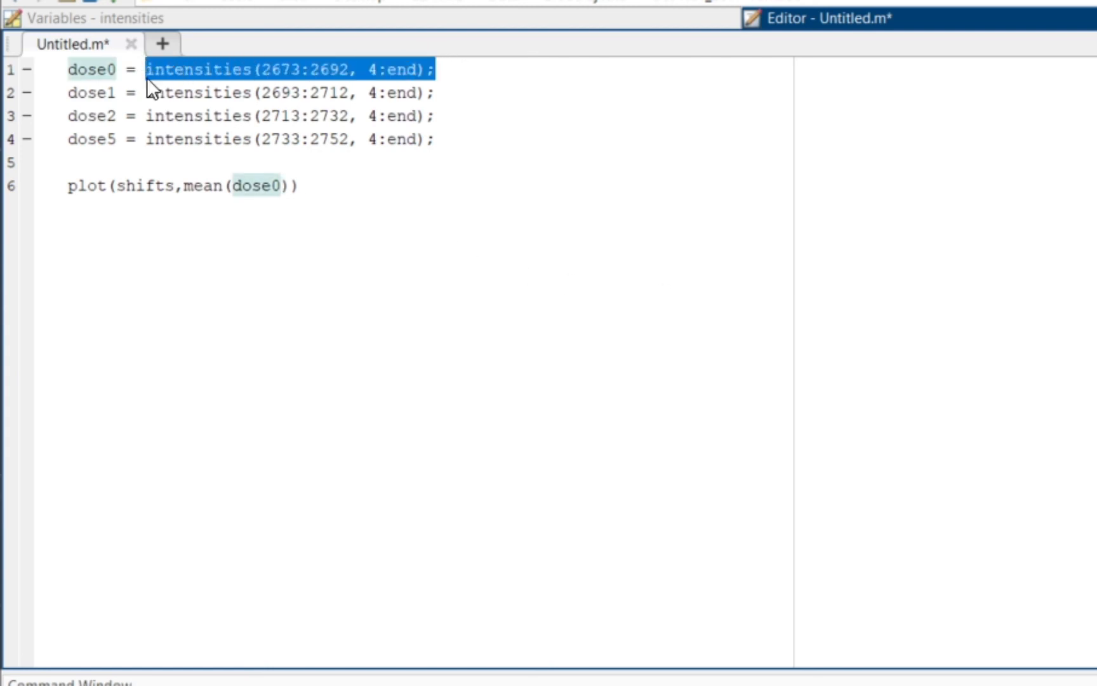
click(445, 75)
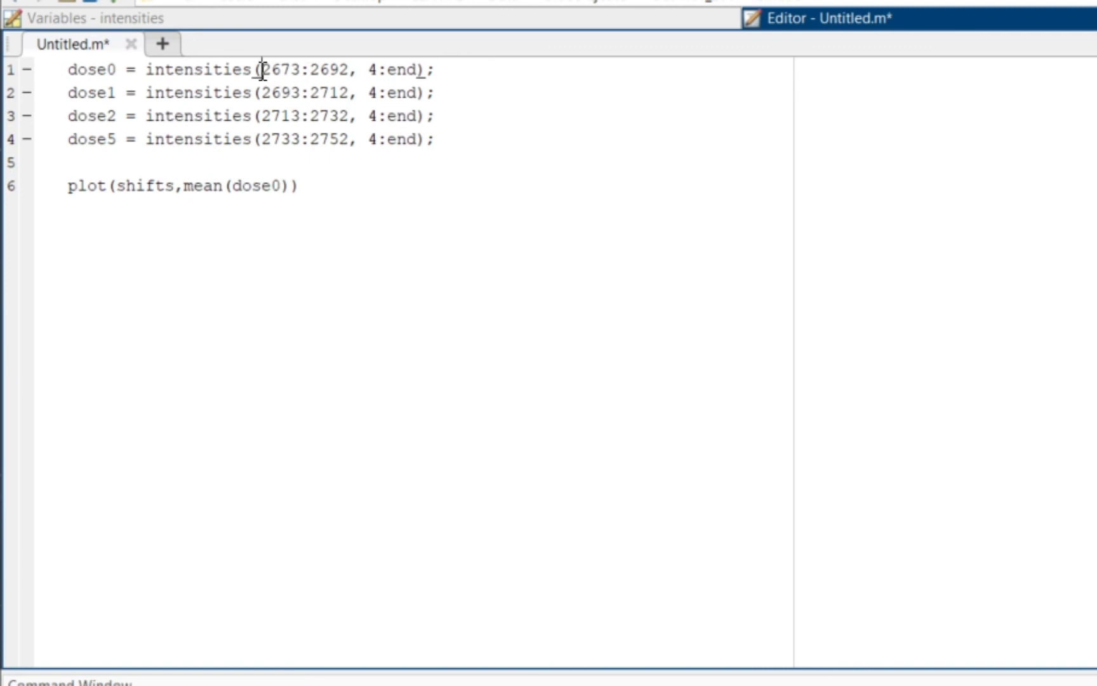
drag(263, 71, 422, 72)
click(372, 72)
click(457, 72)
key(Return)
text(hold on;)
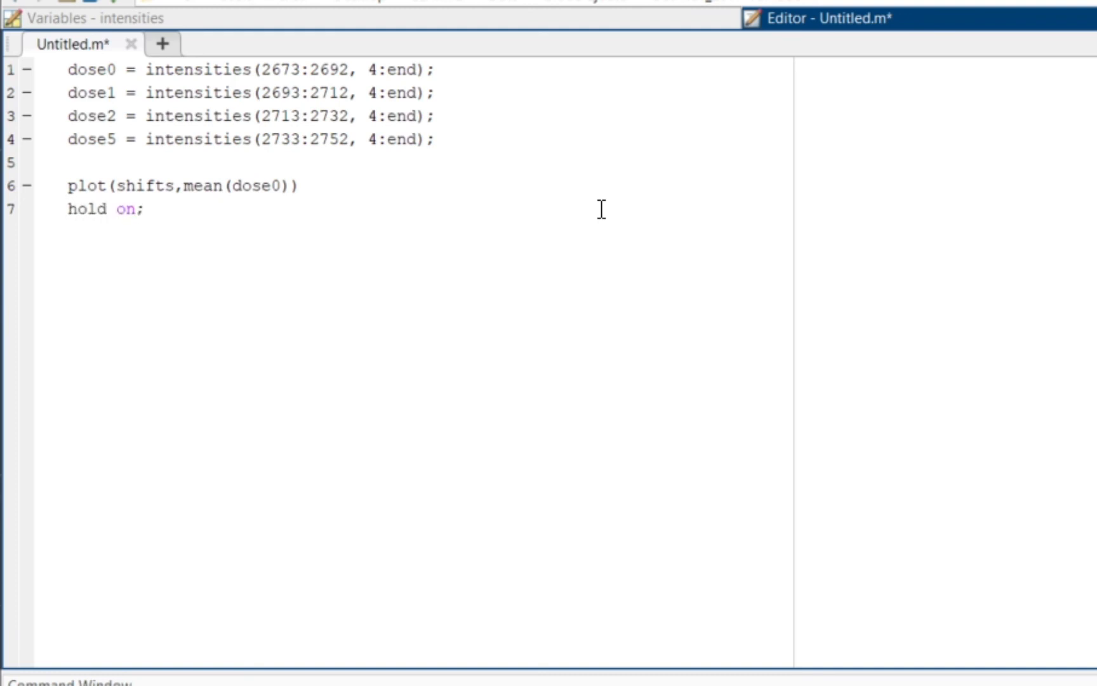
Step: Add the line plot(shifts,mean(dose1)) to the script
key(Return)
text(plot(shifts)
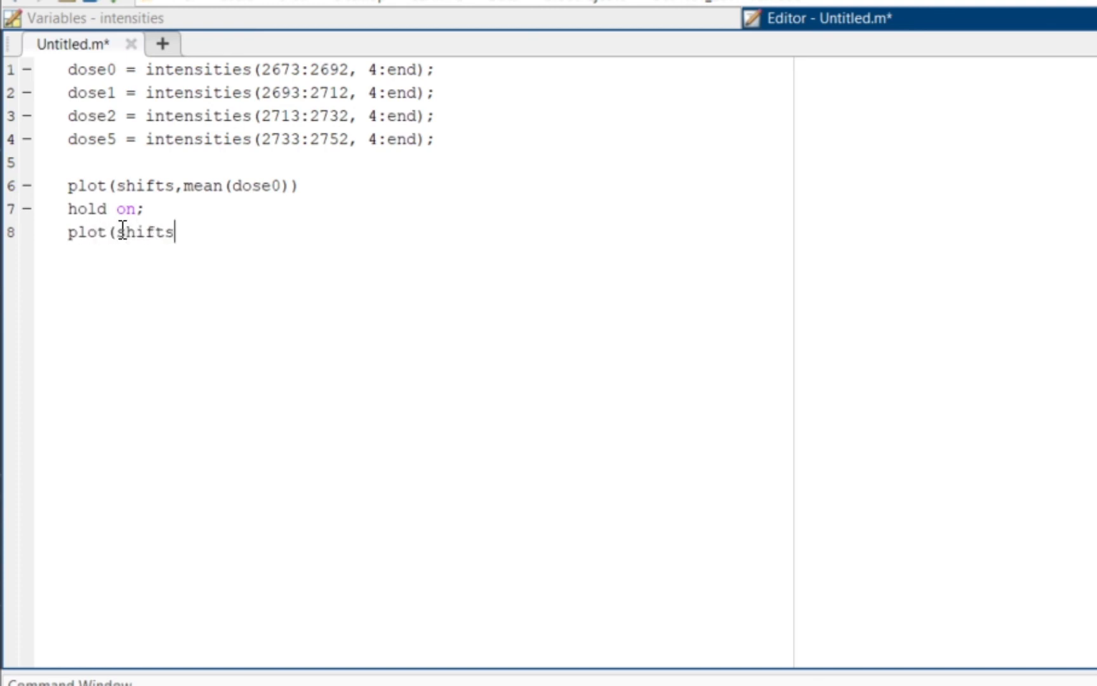
text(,mean(dose)
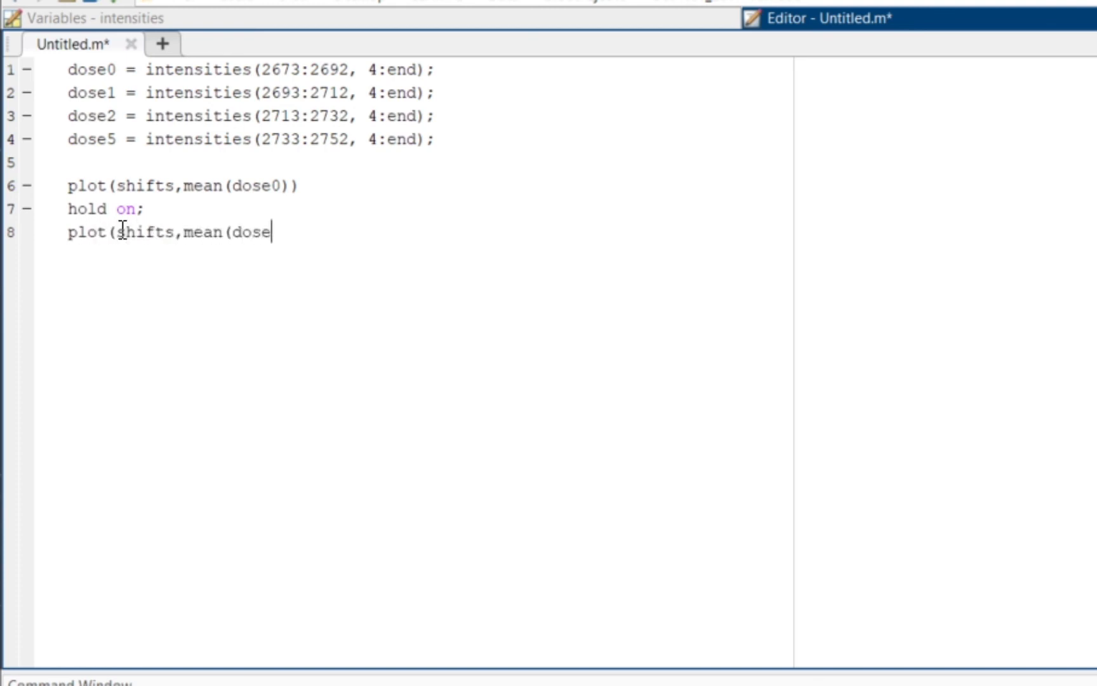
text(1)))
Step: Add the line plot(shifts,mean(dose2)) to the script
key(Return)
text(plot)
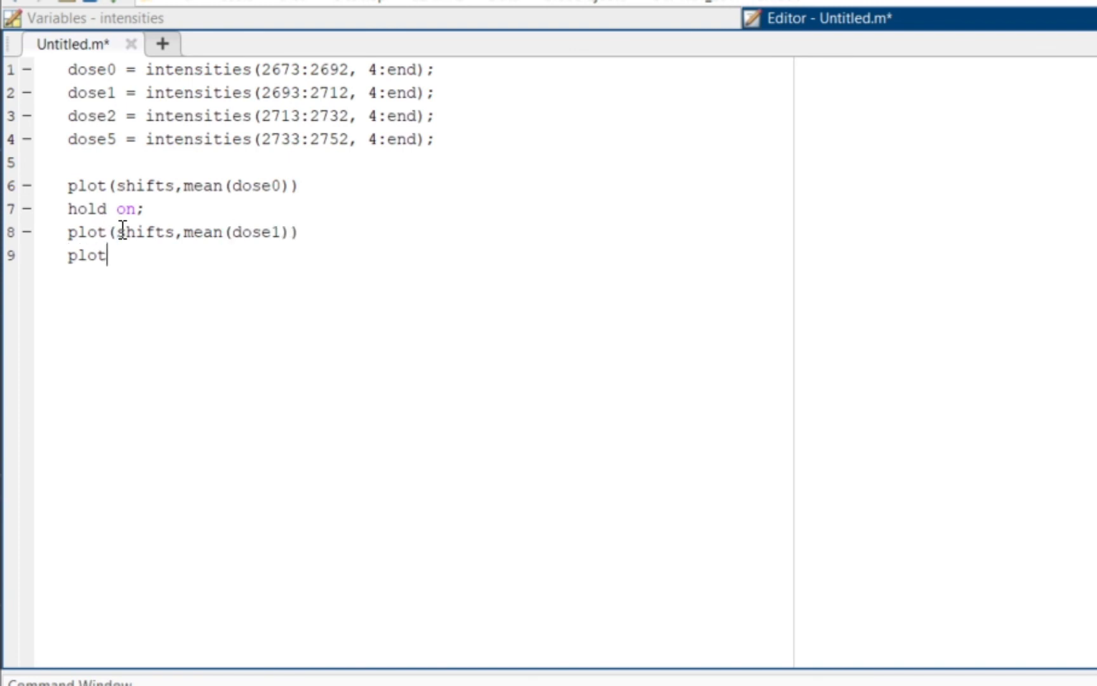
text((shifts,mean)
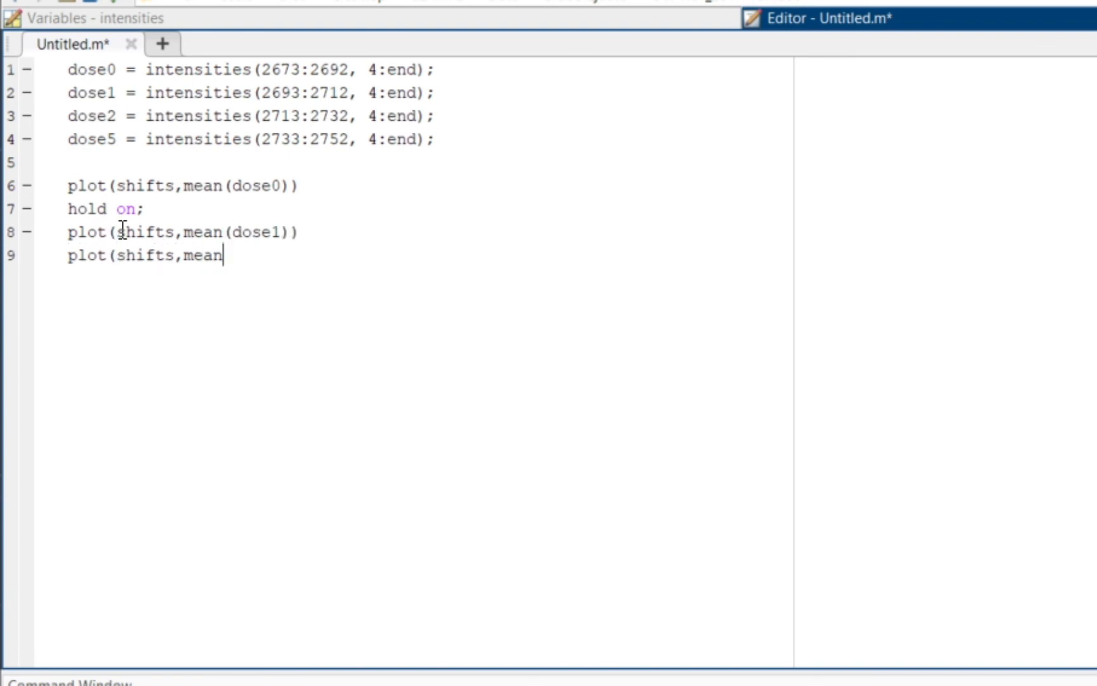
text((dose2)))
Step: Add the line plot(shifts,mean(dose5)) to the script
key(Return)
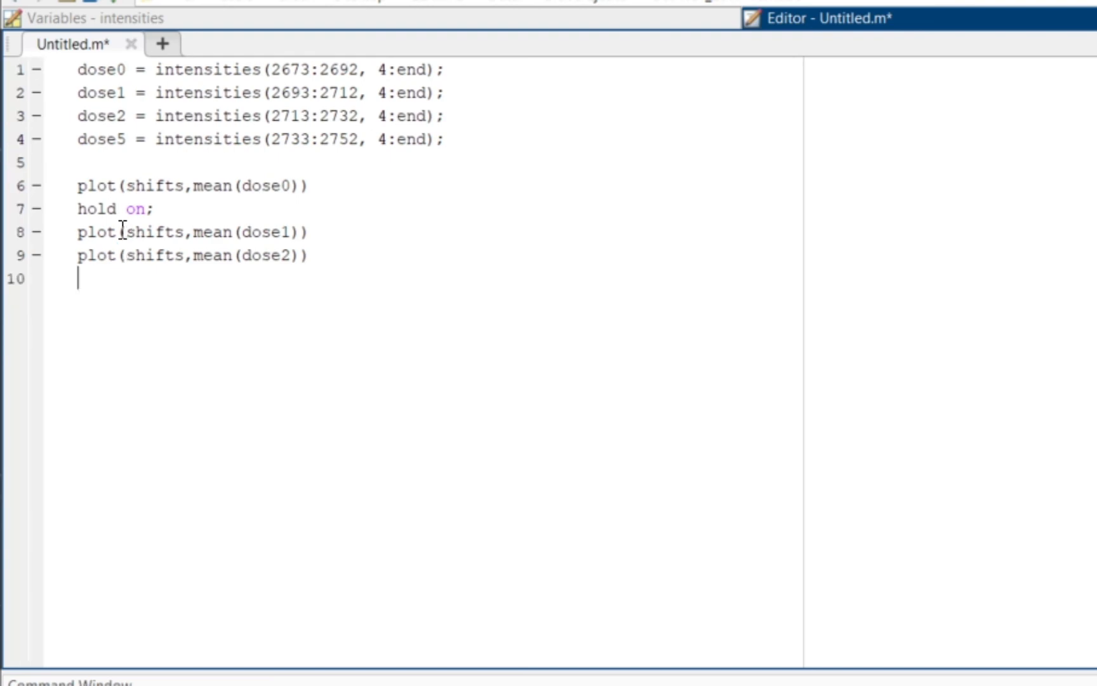
text(plot(shifts,)
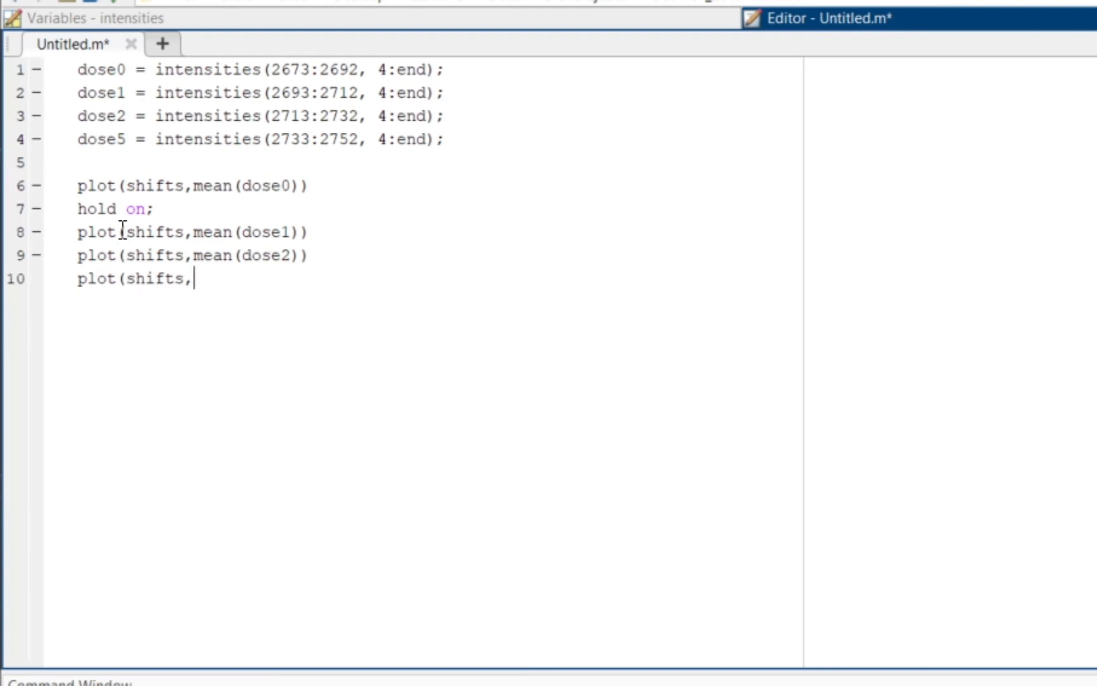
text(mean(dose)
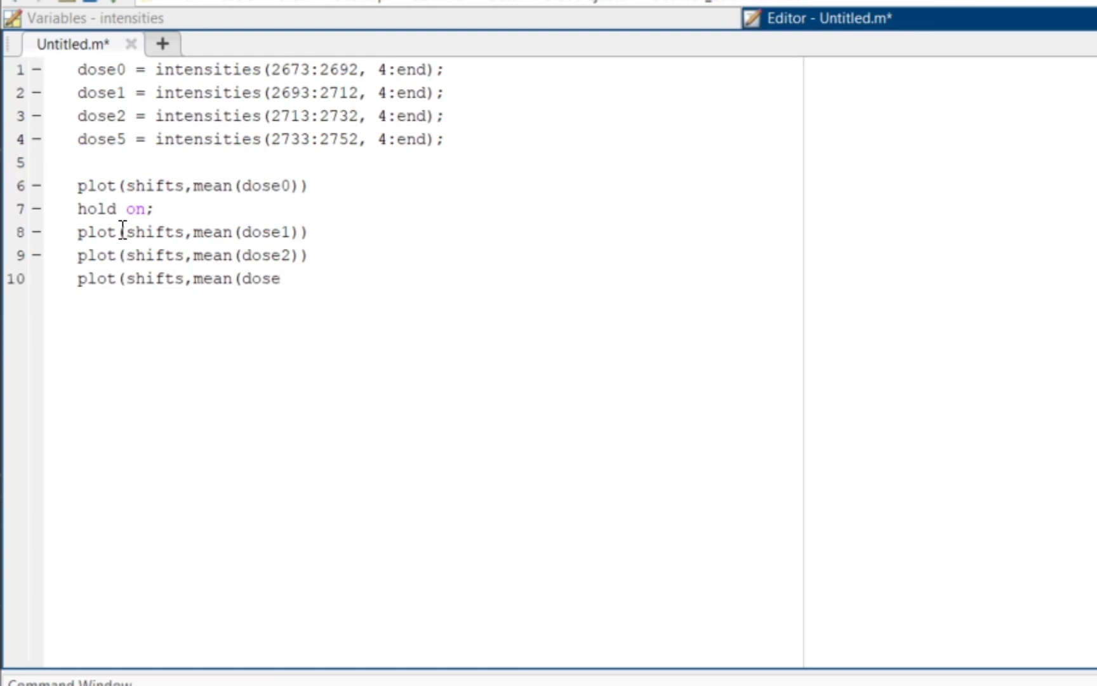
text(5)))
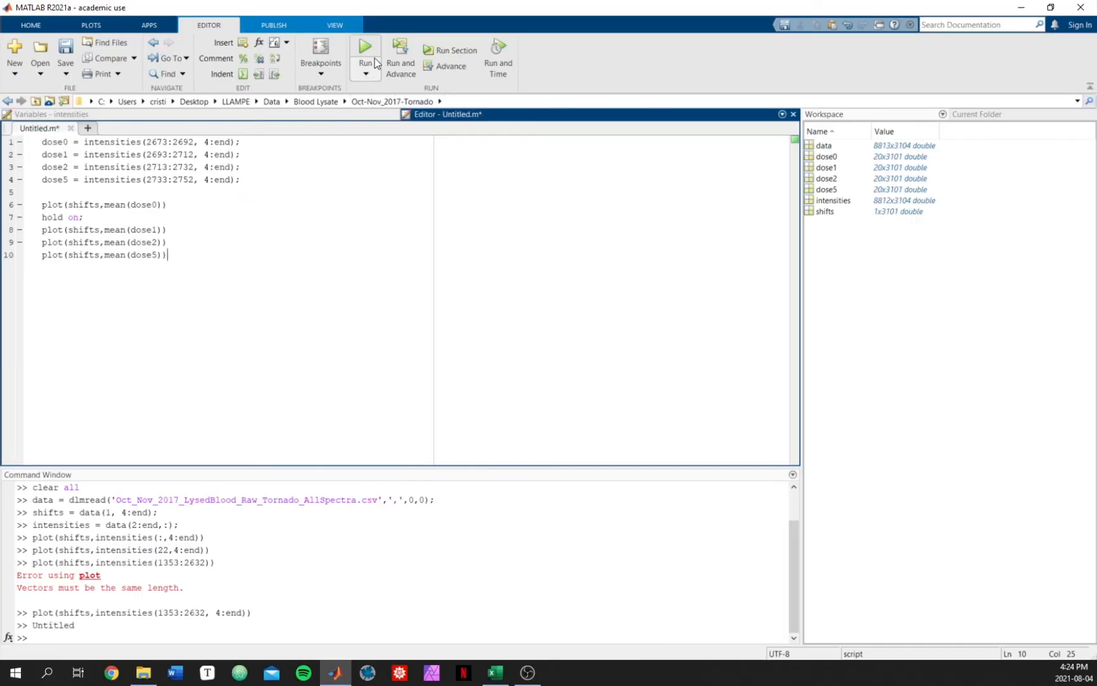
Step: Run the script and move and enlarge the resulting figure window
click(367, 47)
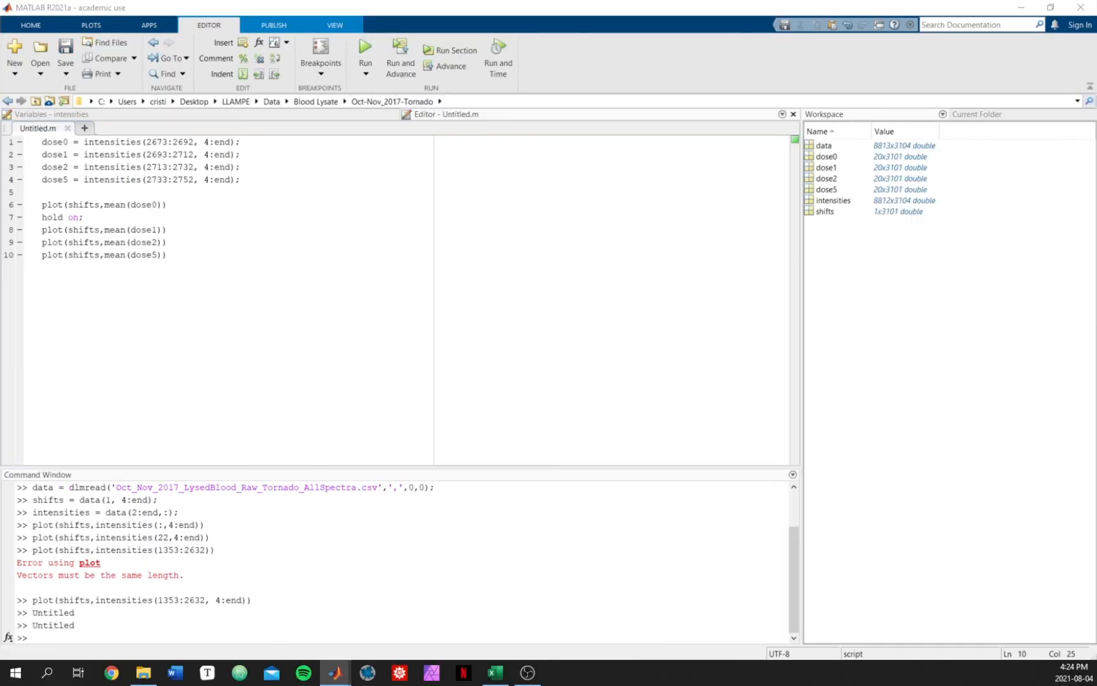
drag(395, 67, 406, 98)
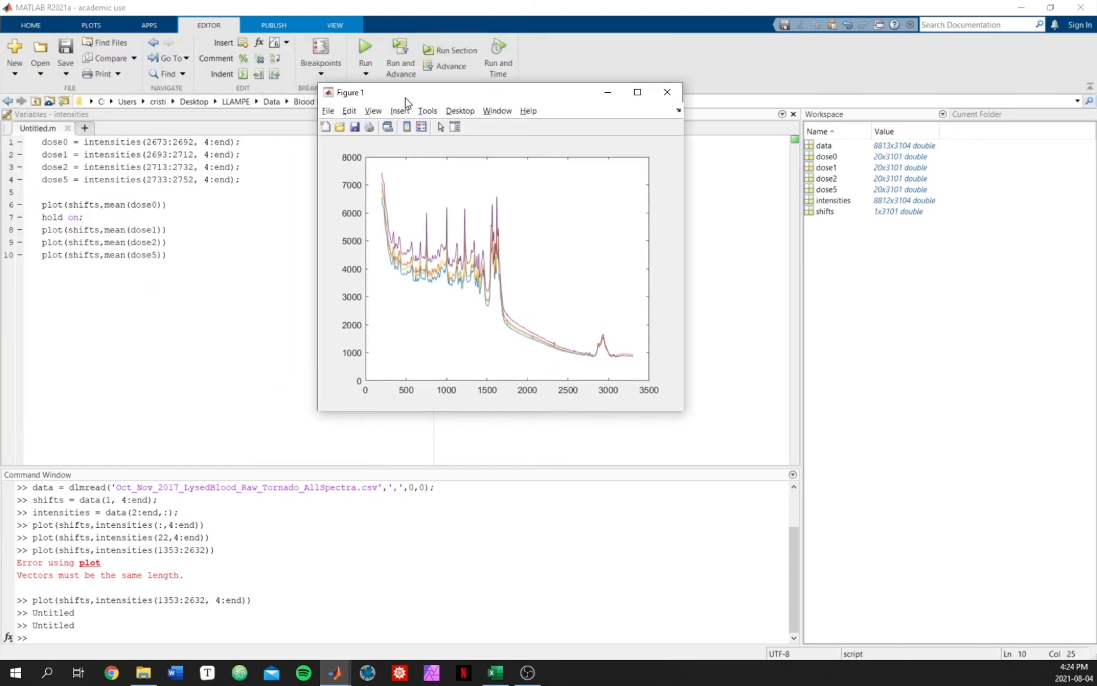
drag(683, 410, 1073, 579)
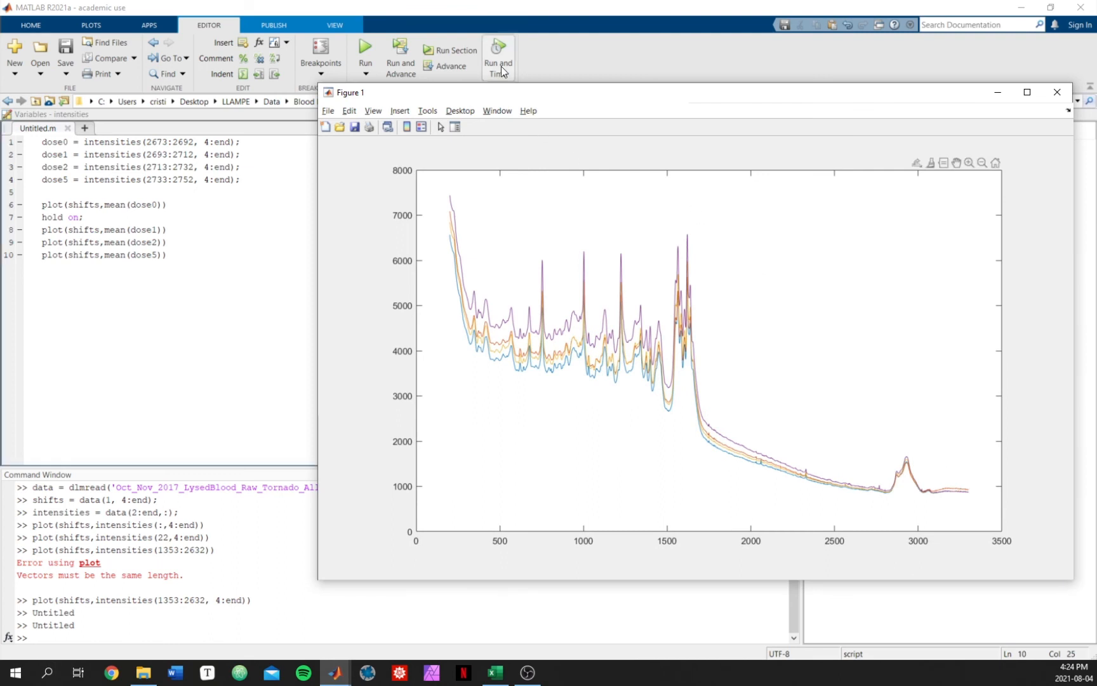
drag(549, 94, 522, 59)
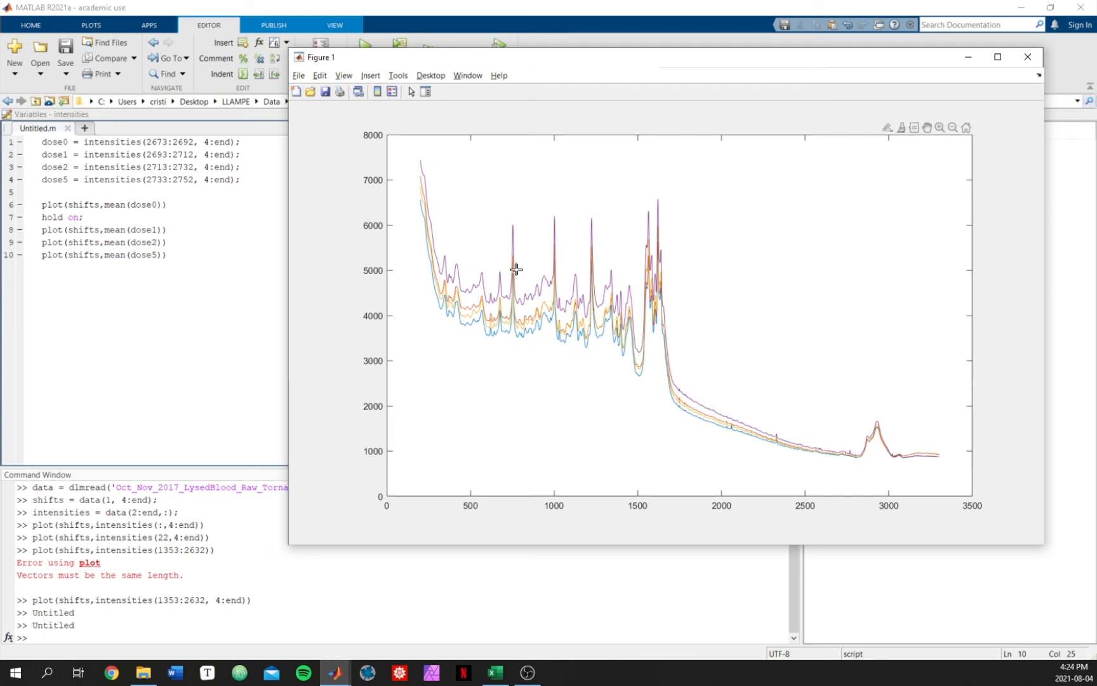
Step: Insert a legend into the figure
mouse_move(516, 269)
click(377, 77)
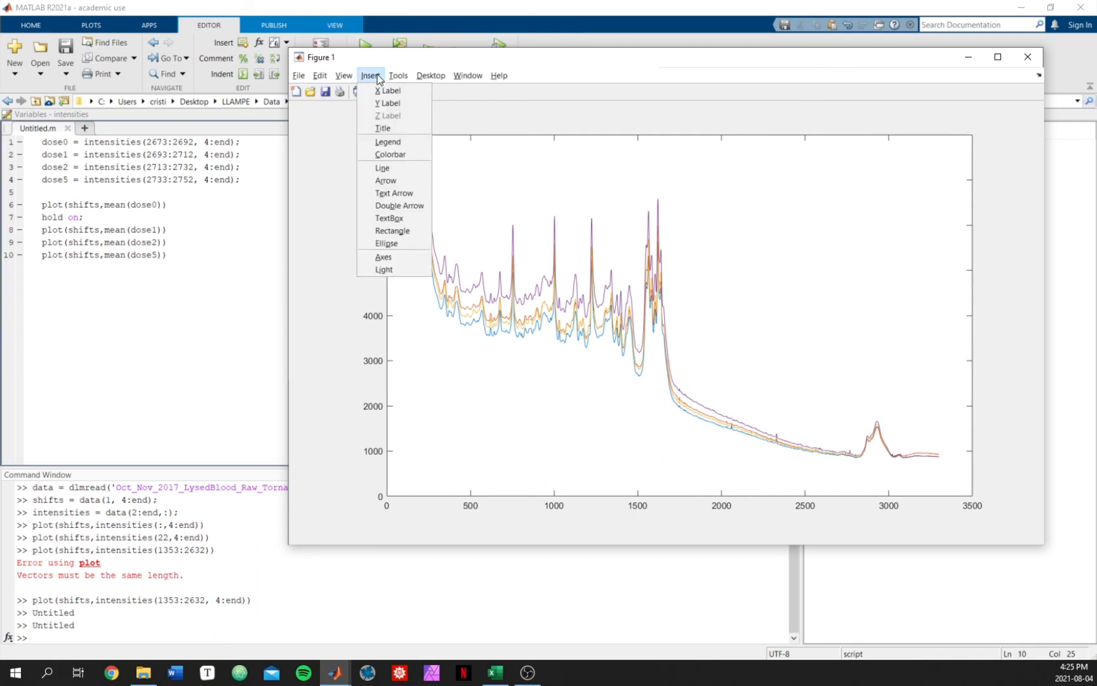
click(403, 143)
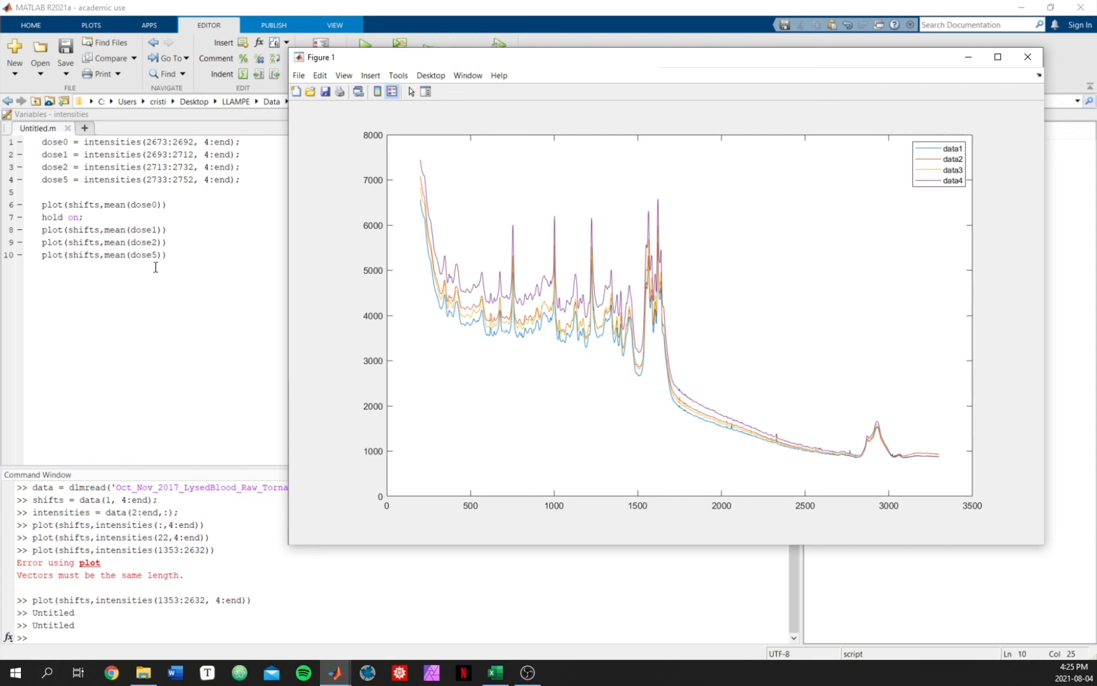
Step: Examine the mean spectra figure maximized, then briefly switch to the CSV in Excel and back
double_click(600, 60)
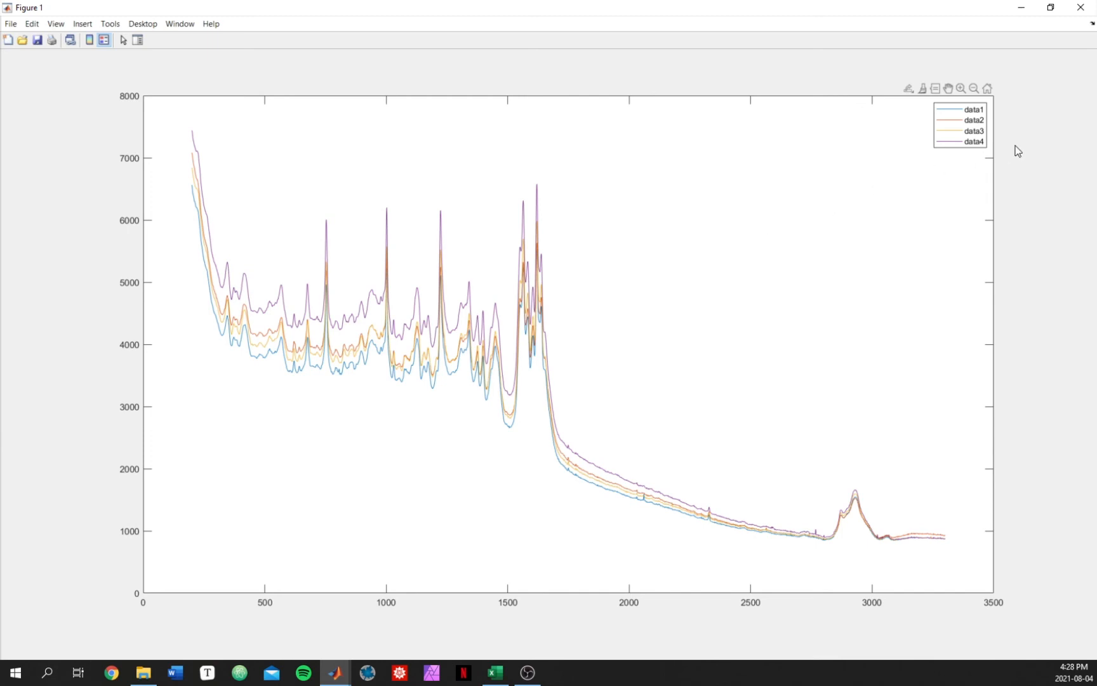
click(1050, 7)
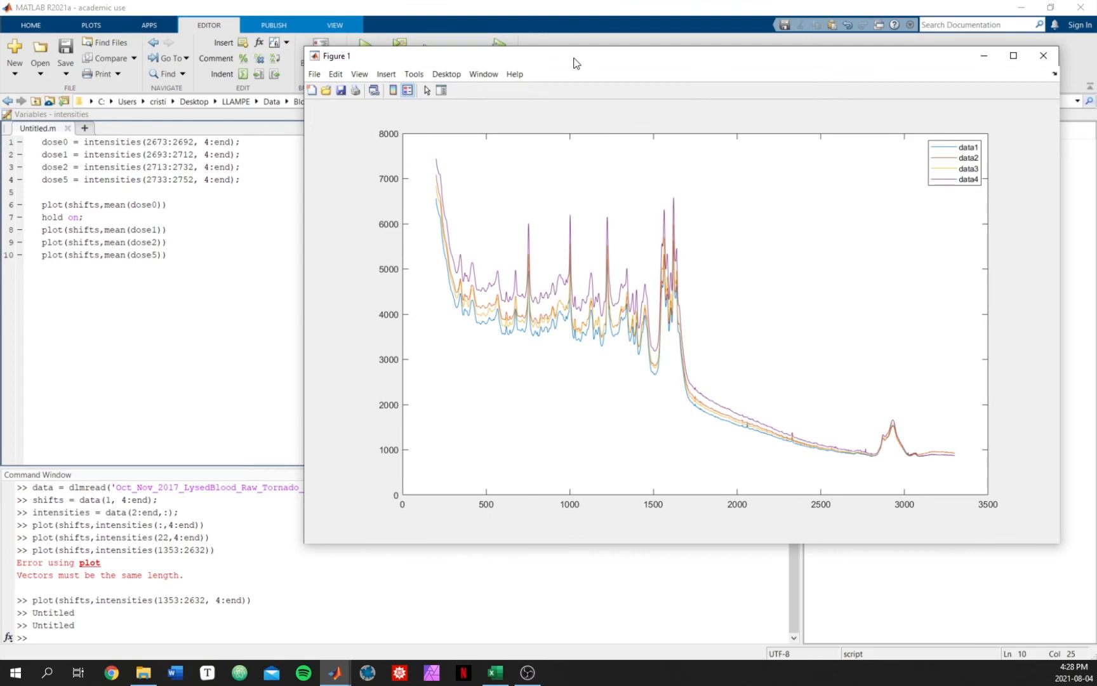
drag(574, 63, 581, 64)
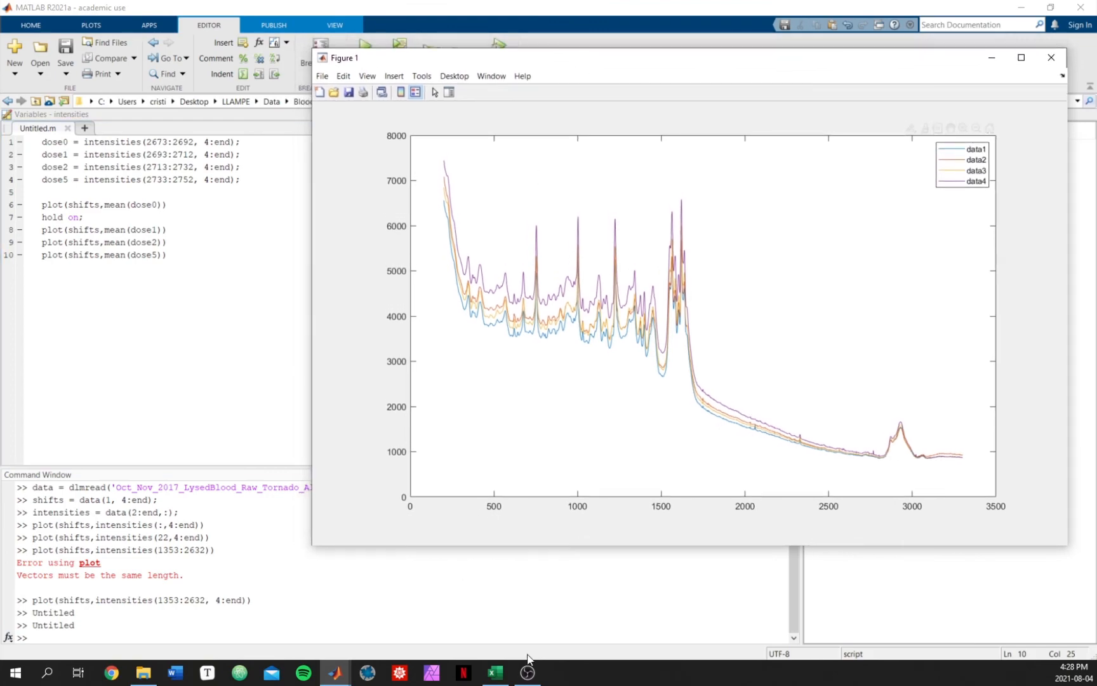
click(495, 672)
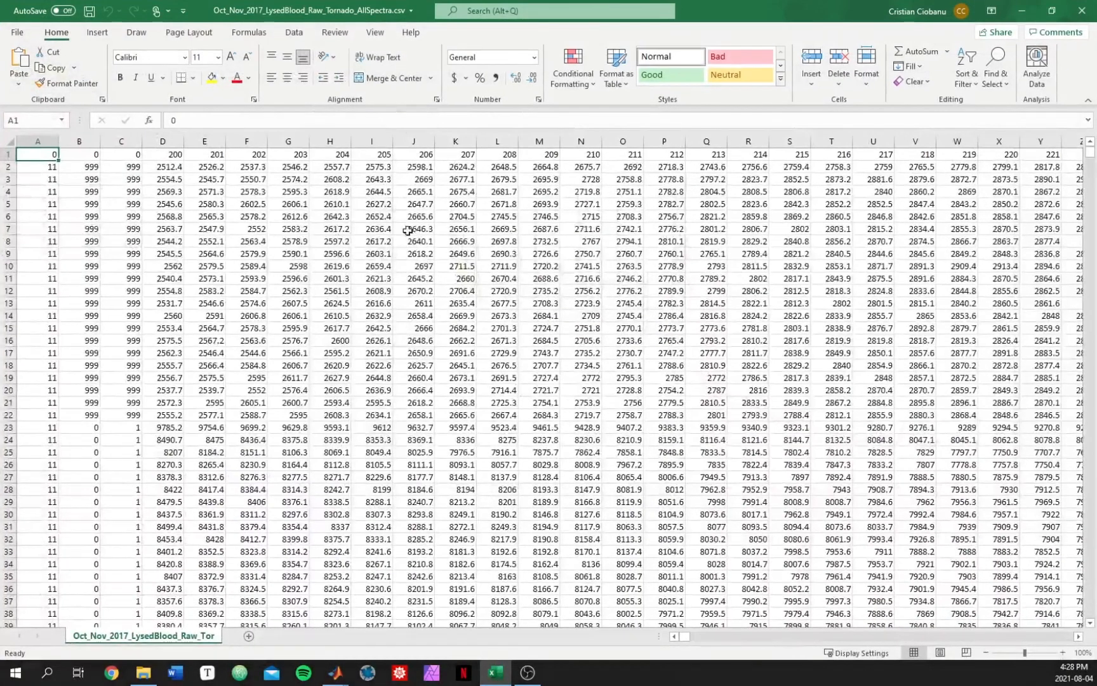
click(1023, 11)
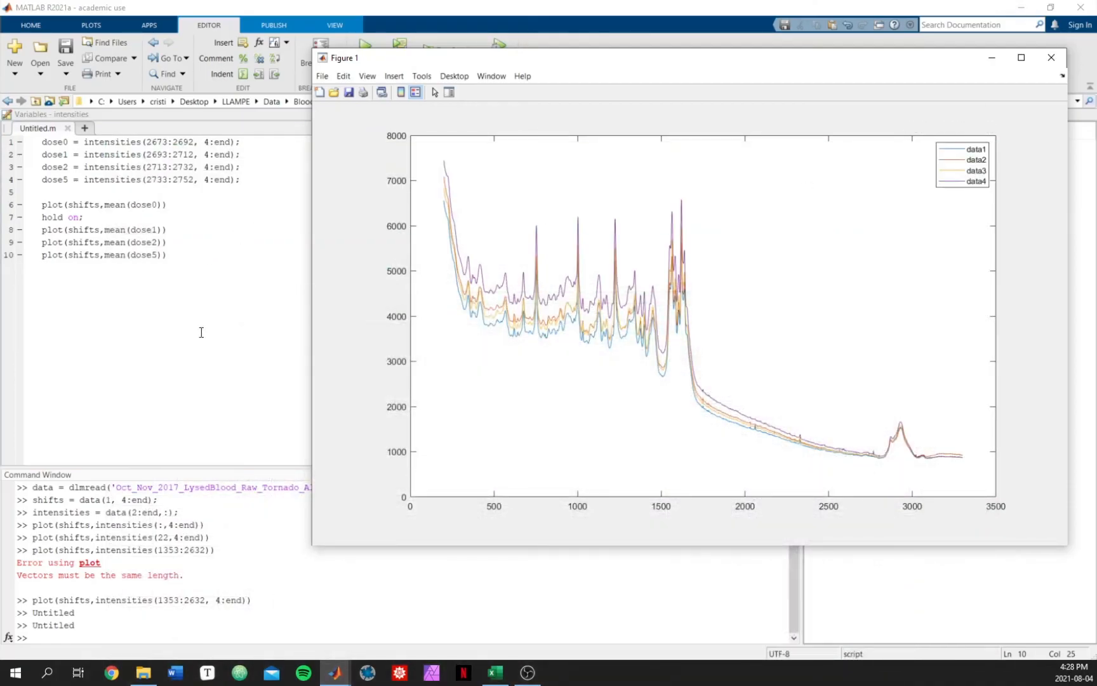